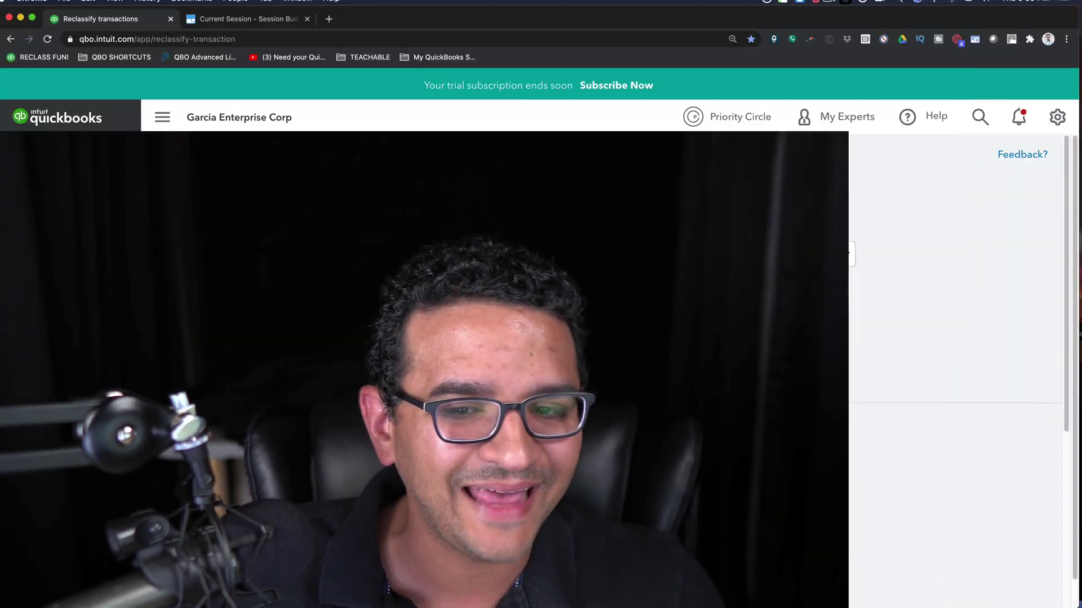
- Open the + New create menu from the Reclassify Transactions page
click(50, 164)
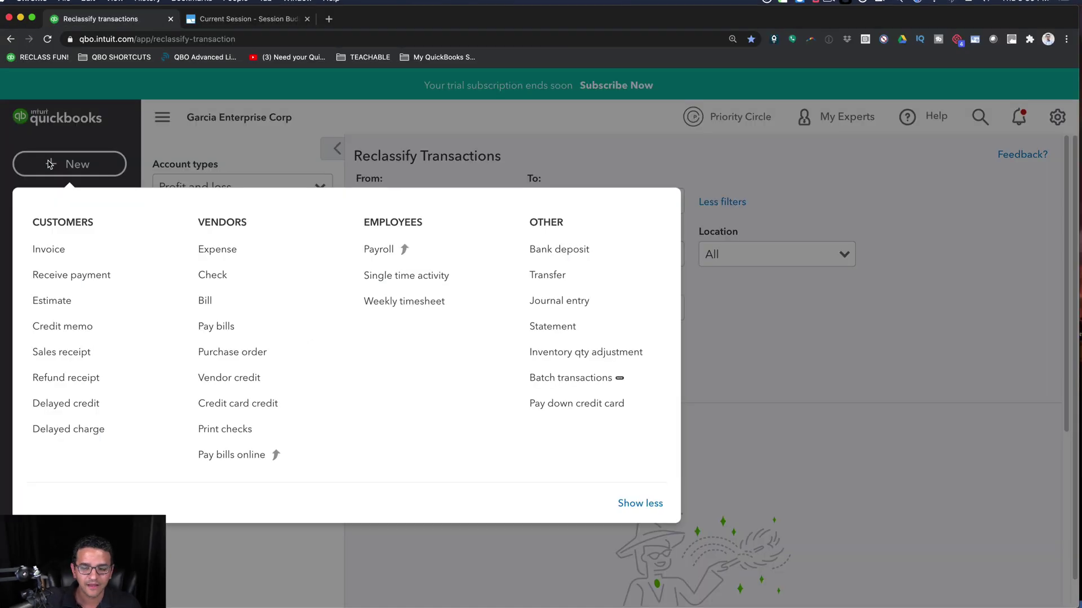
- Start a new Invoice #1010 from the New menu, zooming the page in on the invoice date
click(78, 259)
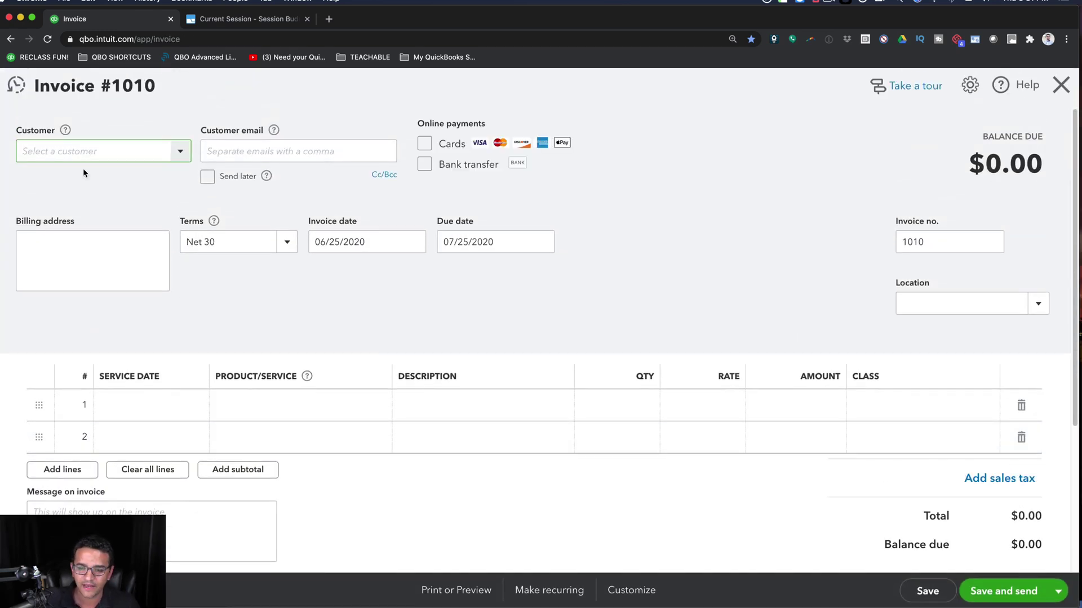
click(371, 234)
key(super+equal)
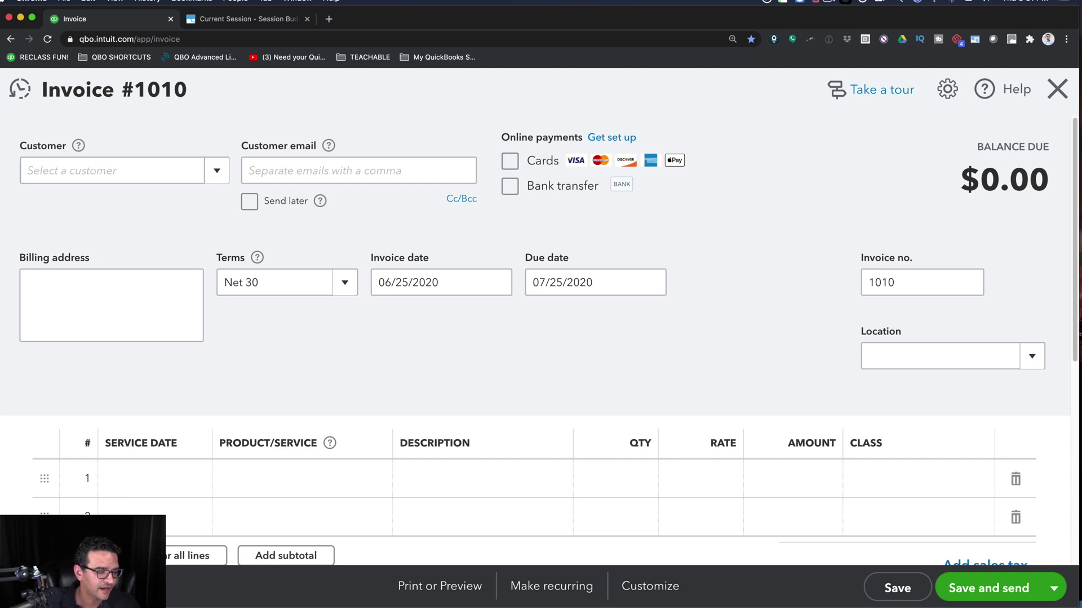
click(435, 289)
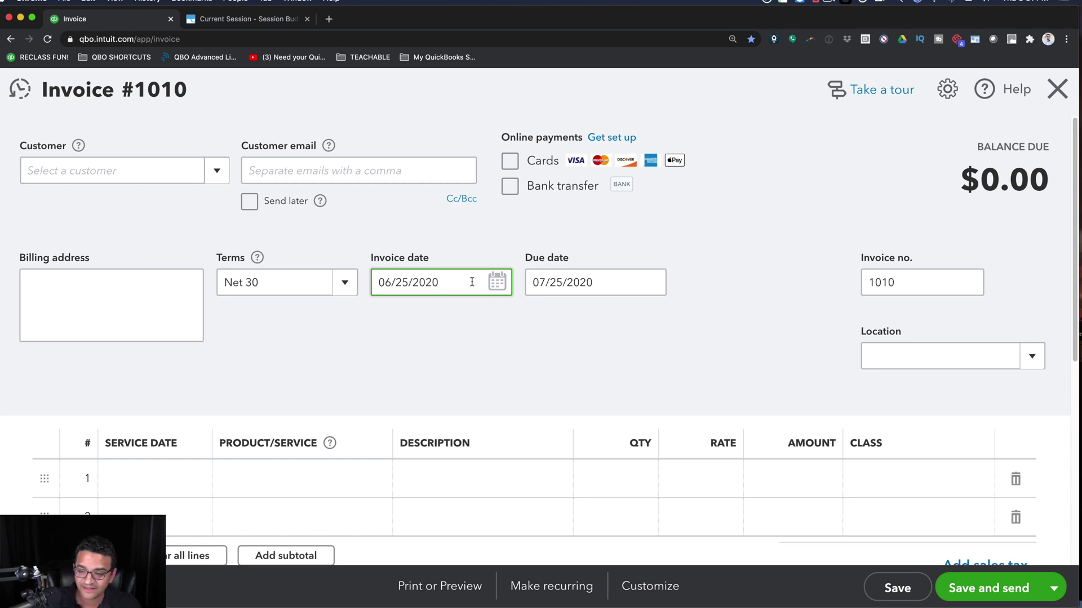
- Enter invoice date 07/01/2020 so the Net 30 due date becomes 07/31/2020
drag(449, 282, 351, 282)
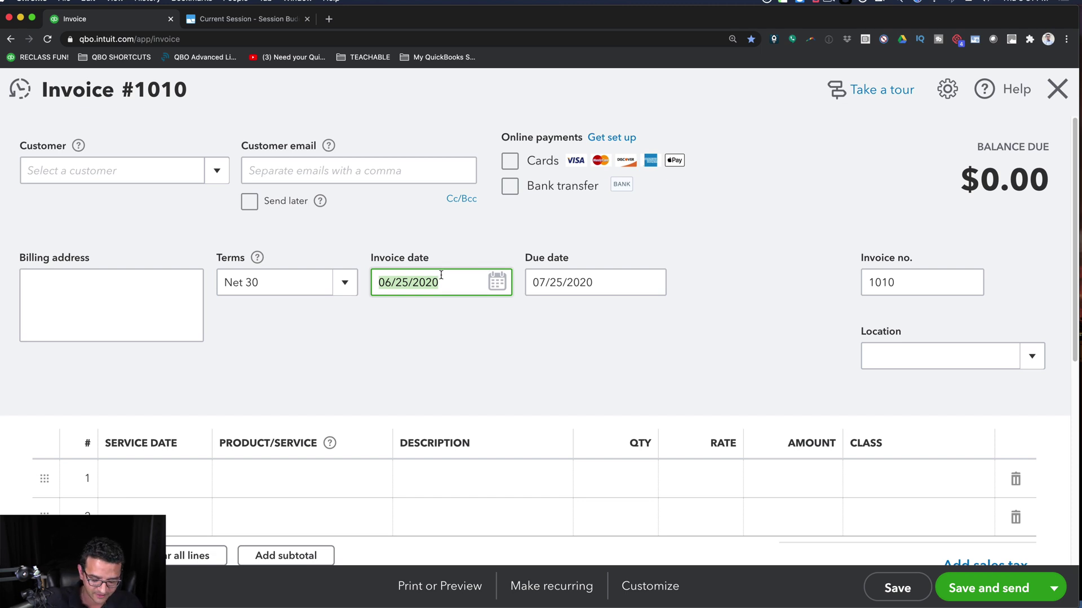
text(07)
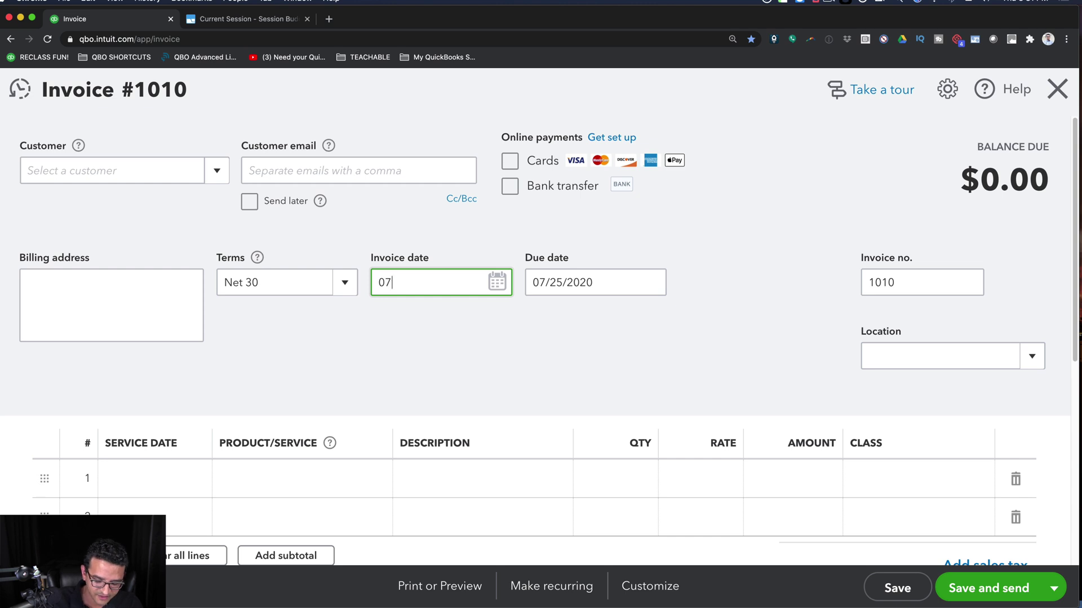
text(/01/)
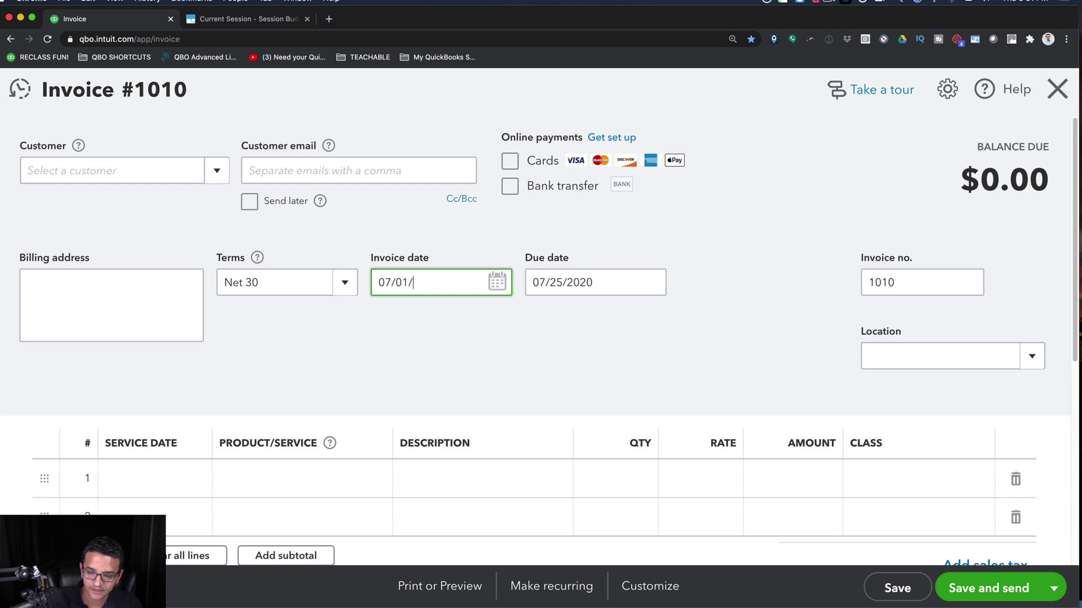
text(2020)
key(Tab)
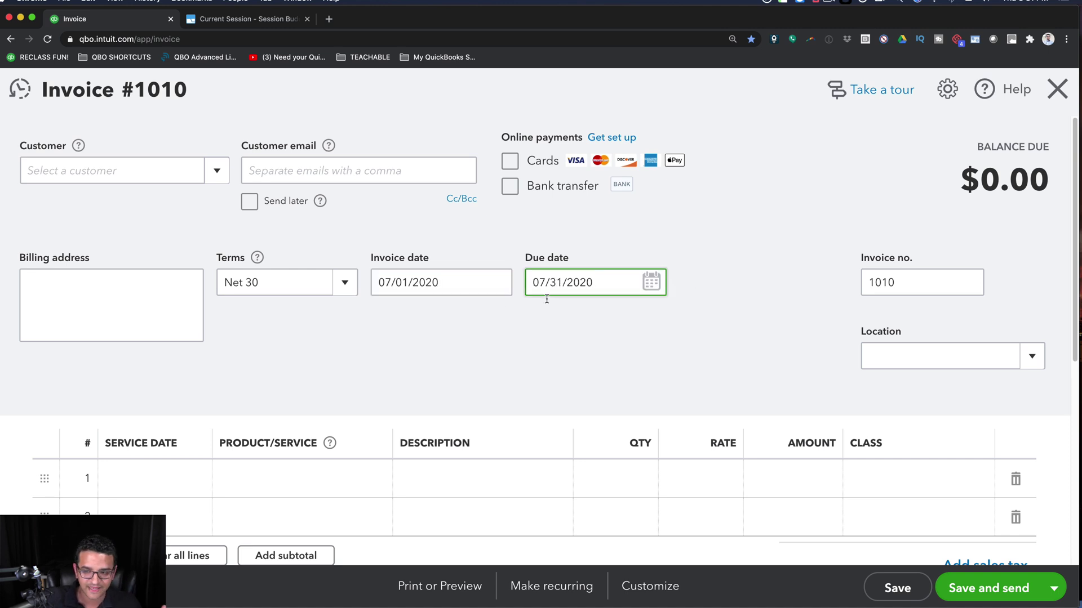
- Re-enter the same invoice date using the shorthand 070120
key(shift+Tab)
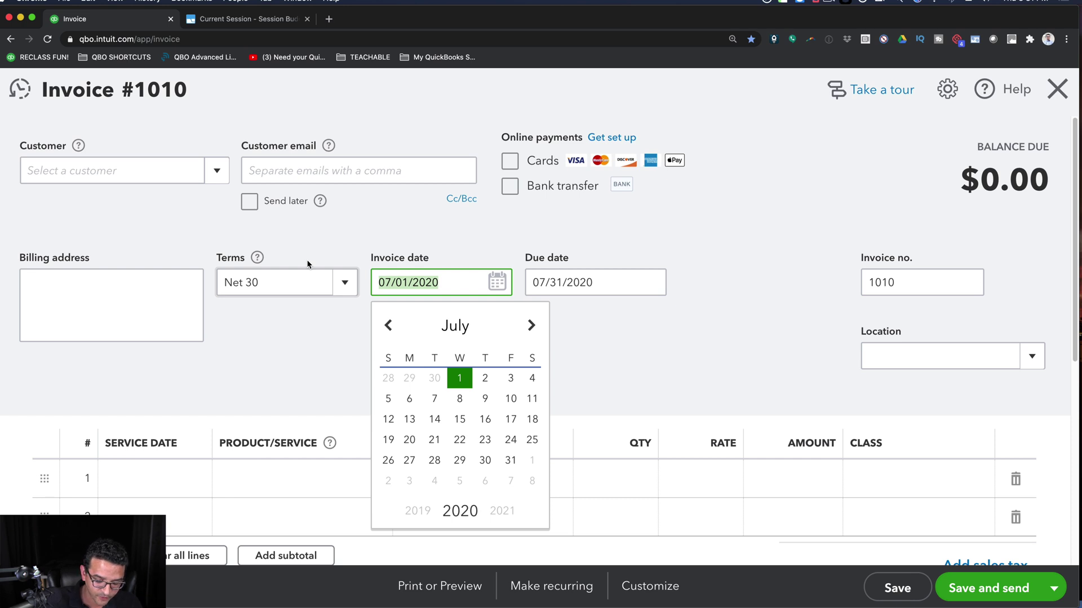
text(07)
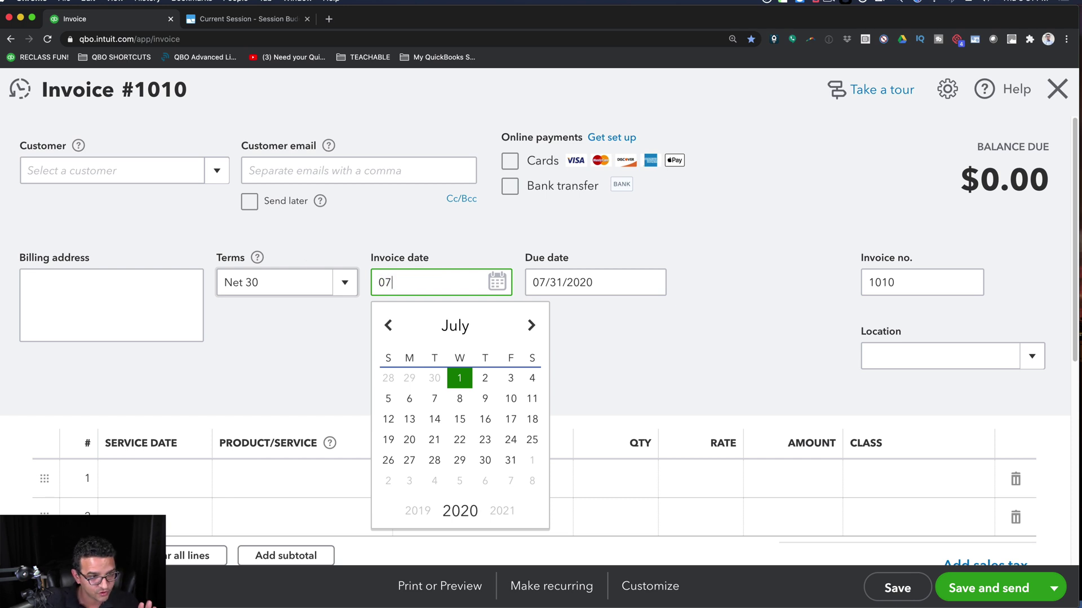
text(01)
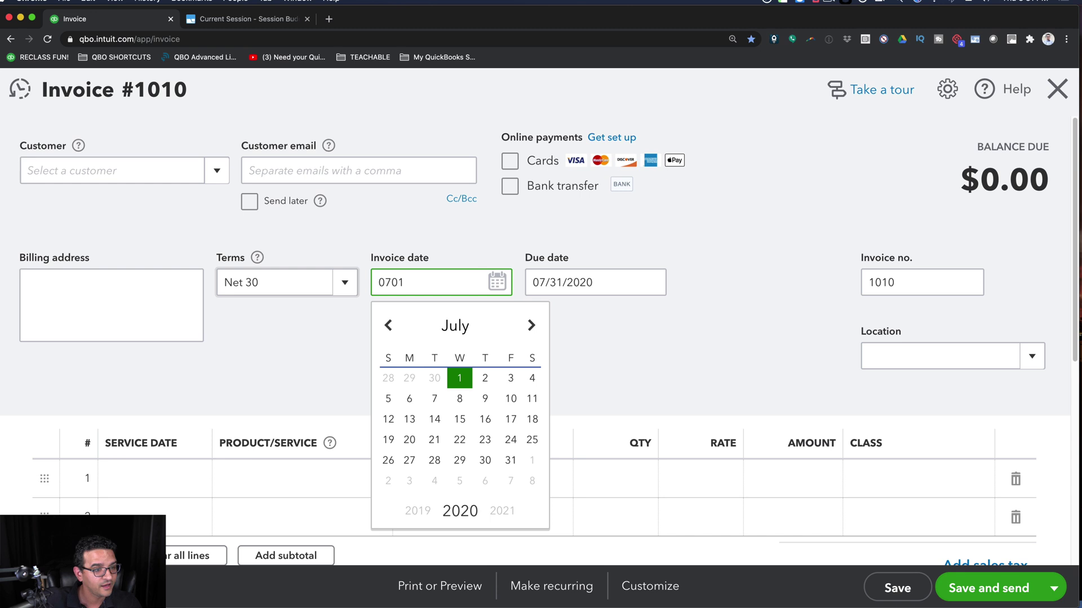
text(20)
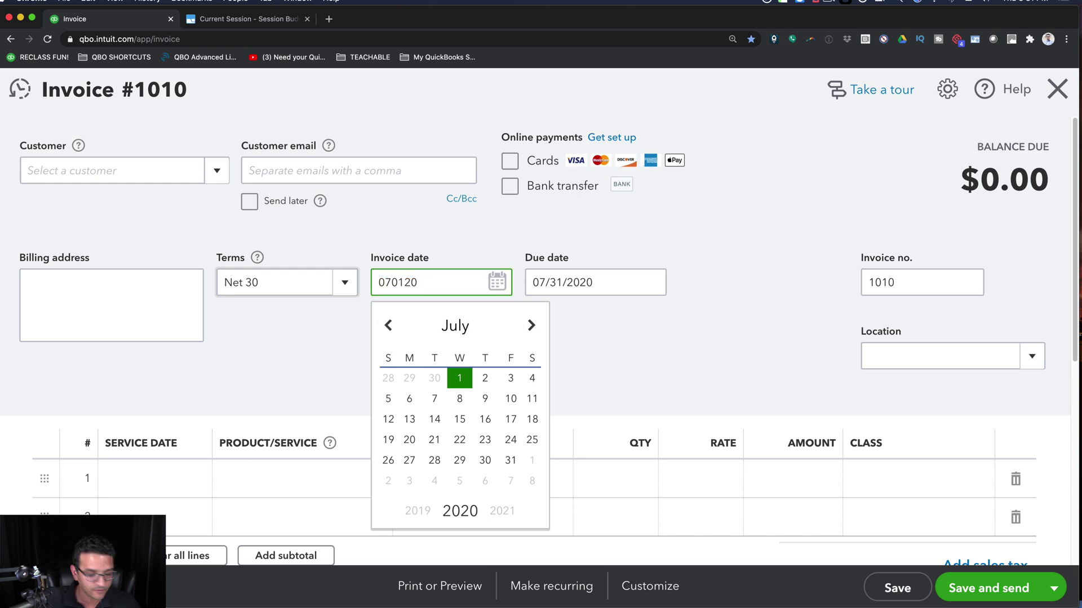
key(Tab)
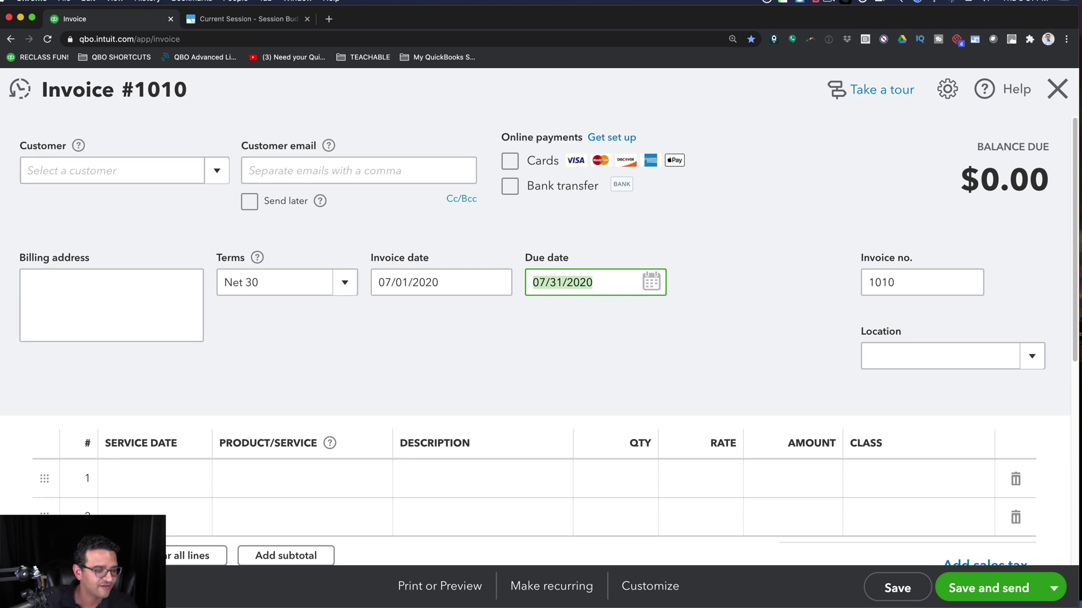
click(417, 284)
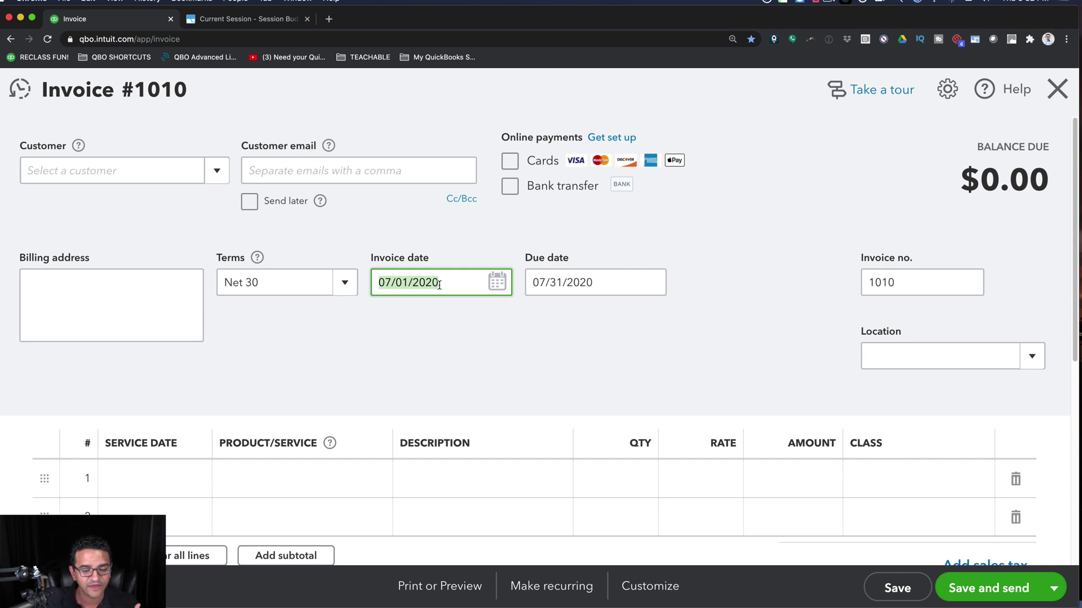
- Replace the invoice date with shorthand 0301, giving 03/01/2020 and due date 03/31/2020
key(BackSpace)
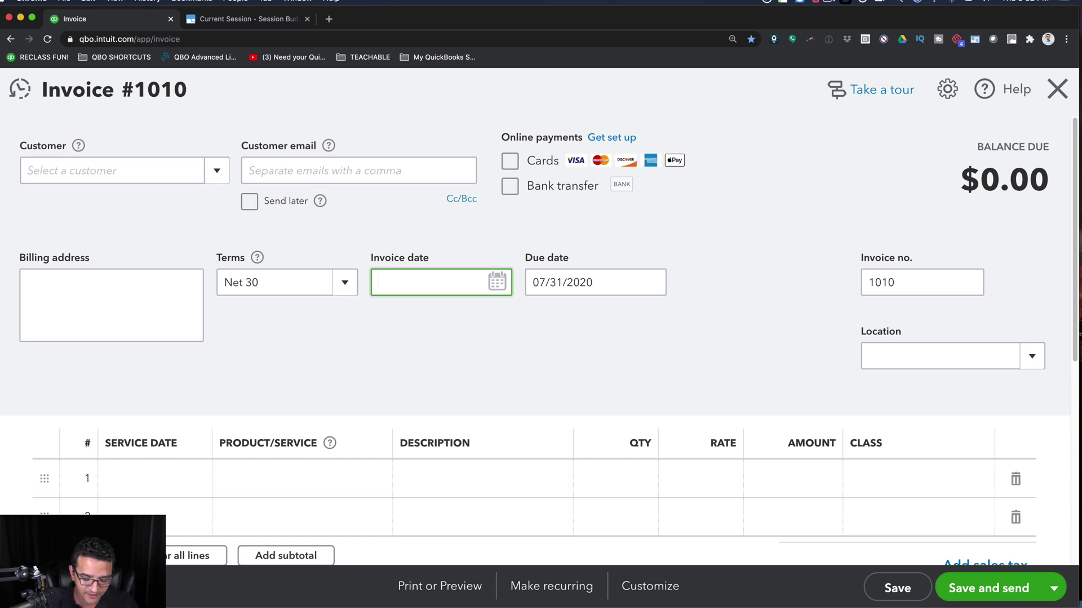
text(0301)
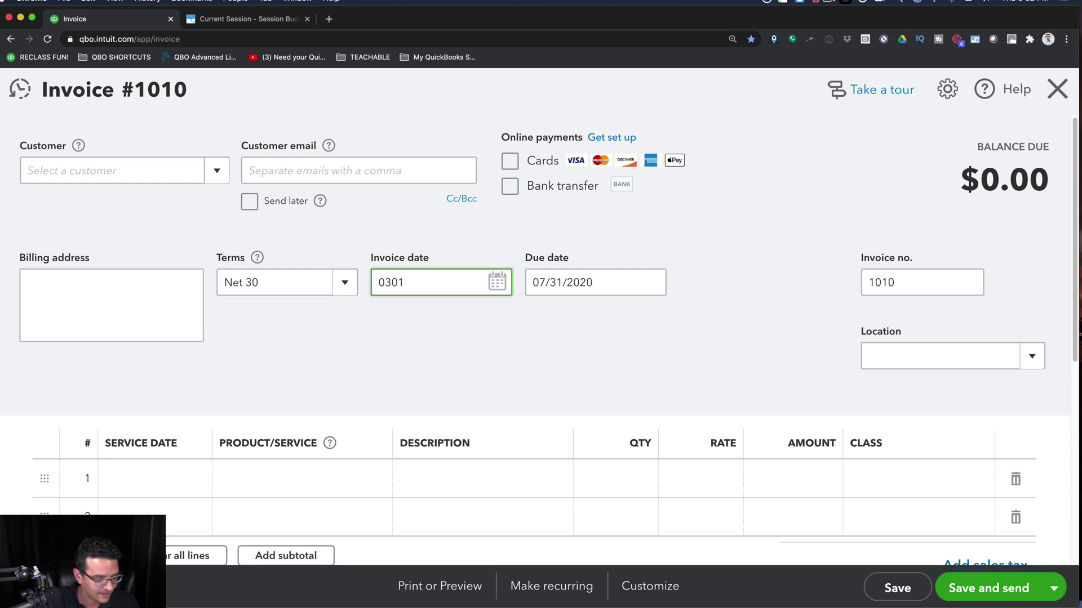
key(Tab)
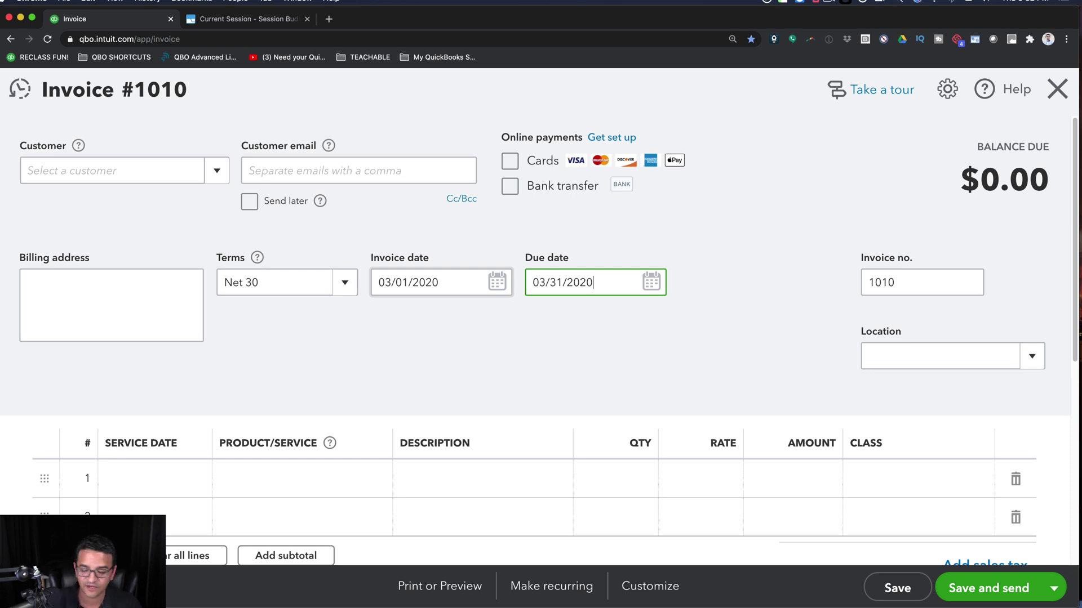
click(439, 288)
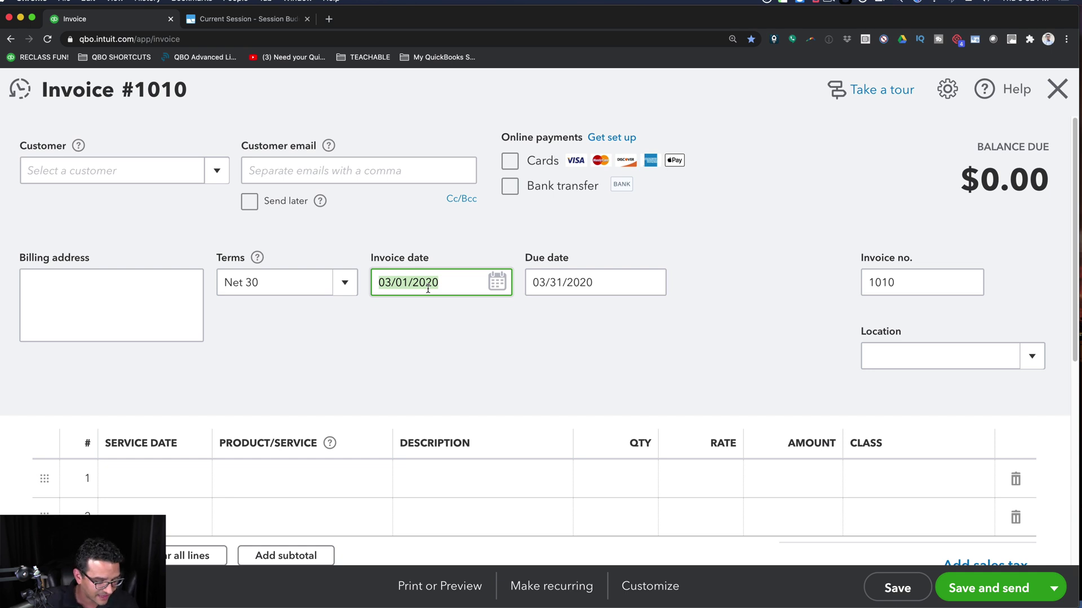
- Reset the invoice date to today, 06/25/2020, with the T shortcut
key(super+equal)
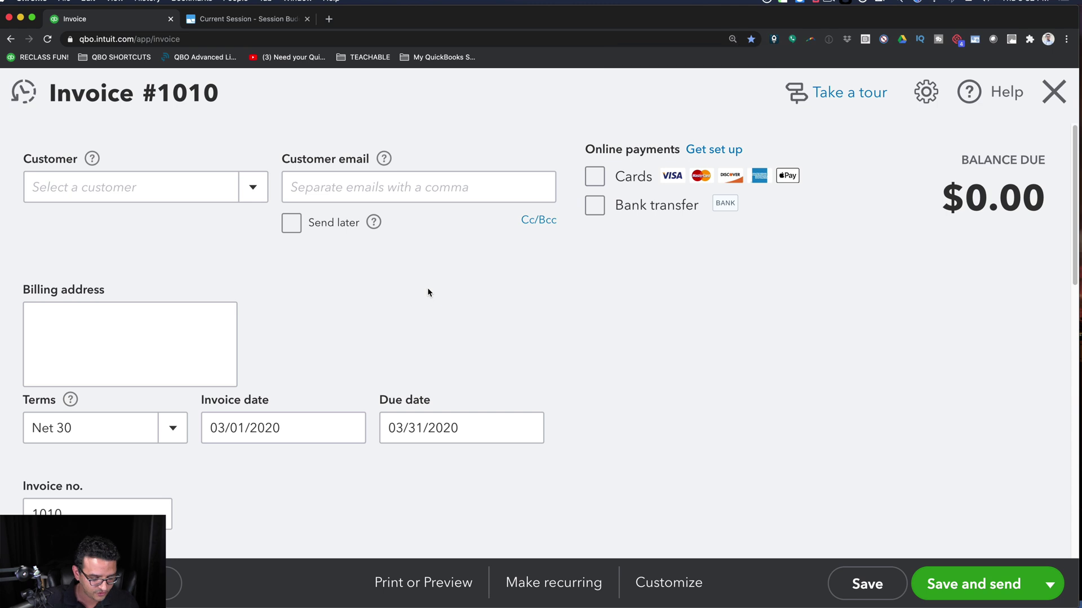
key(super+minus)
key(shift+Tab)
key(Tab)
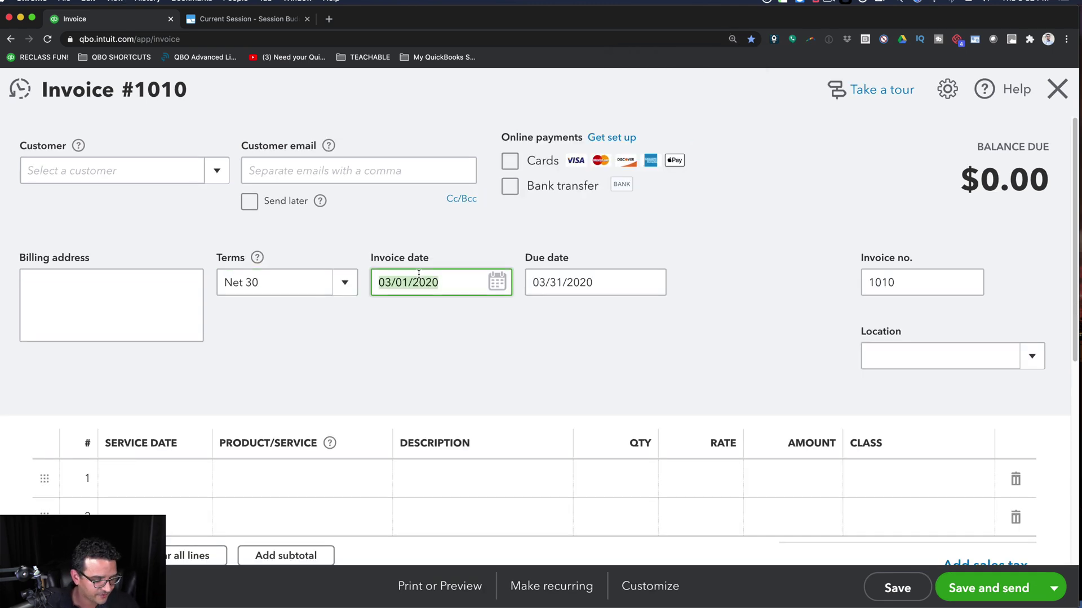
key(t)
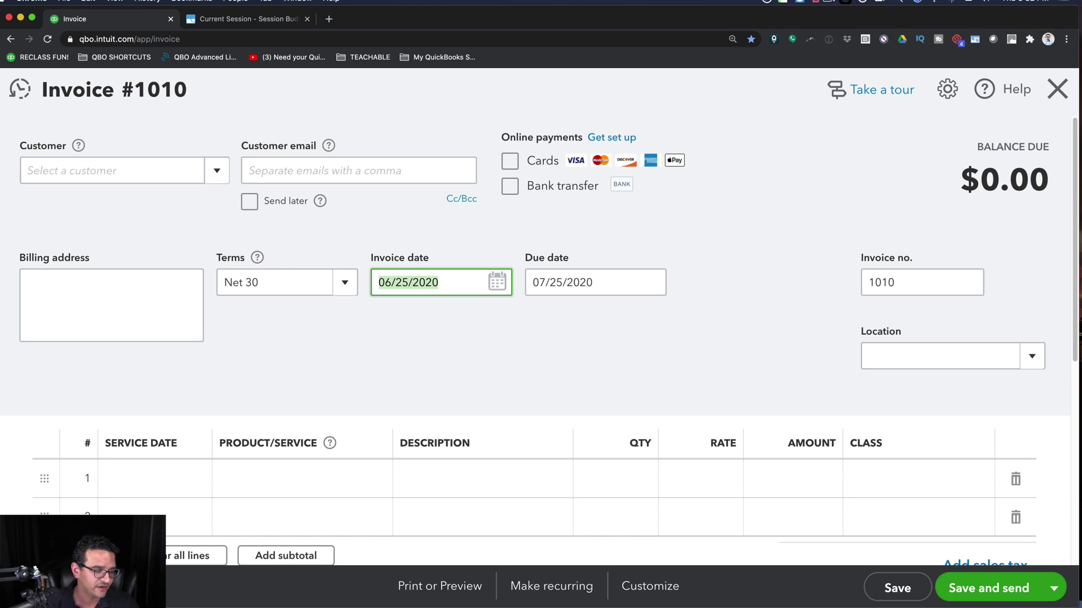
- Nudge the invoice date a day back and forth with - and +, ending on 06/25/2020
key(minus)
key(minus)
key(minus)
key(minus)
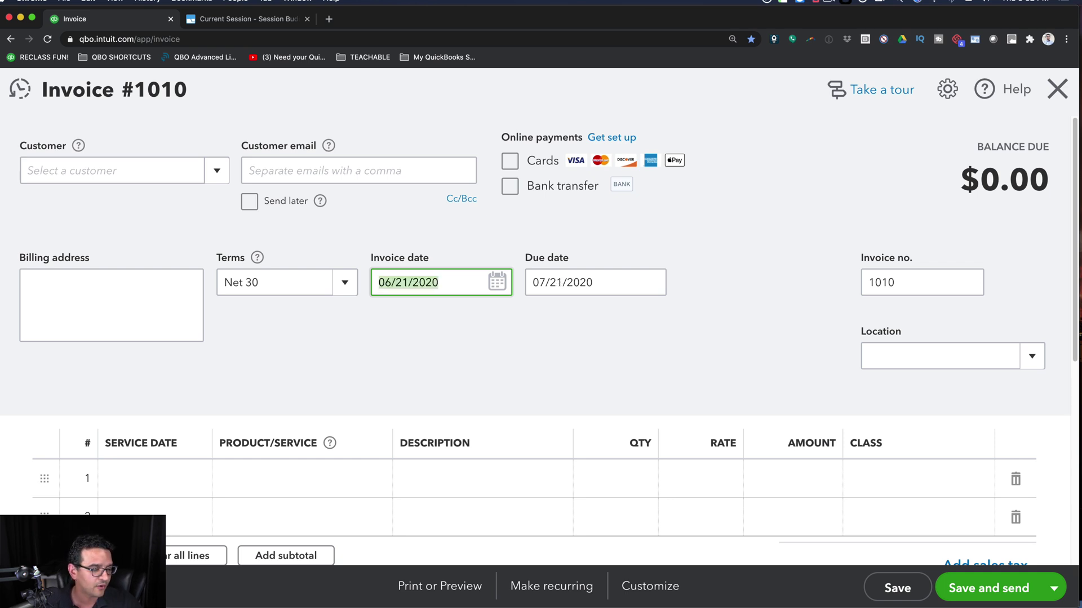
key(plus)
key(plus)
key(plus)
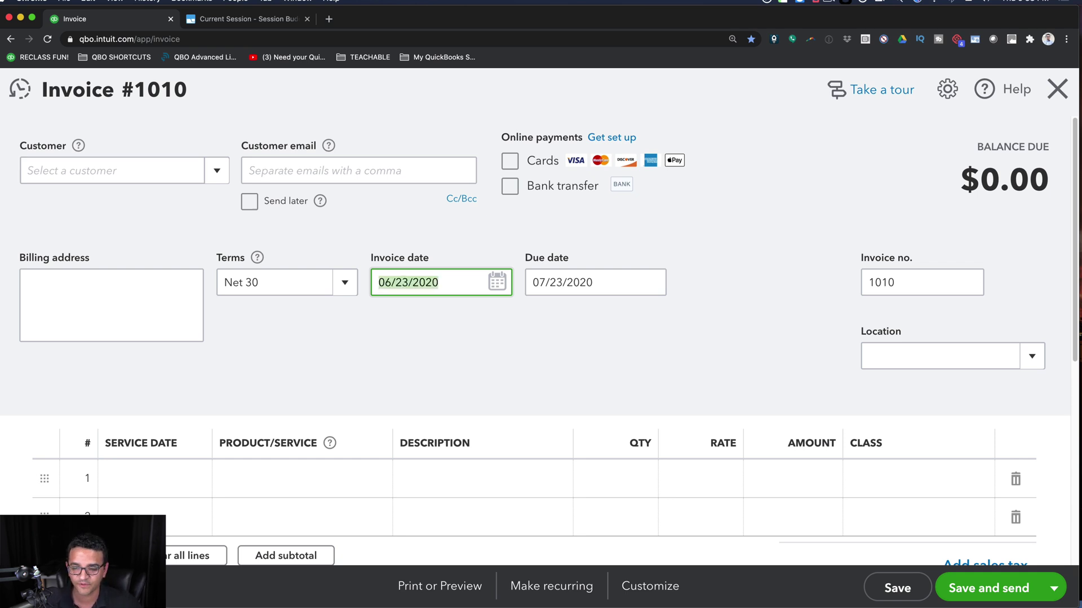
key(plus)
key(plus)
key(minus)
key(minus)
key(minus)
key(plus)
key(plus)
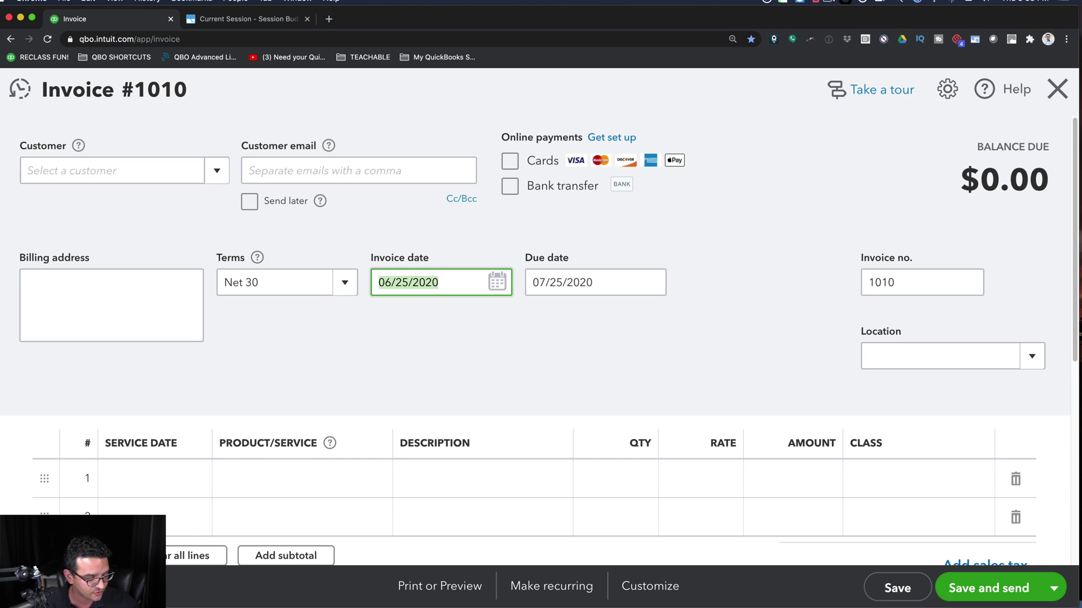
- Jump the invoice date to year start and year end with Y and R, then back to today
key(minus)
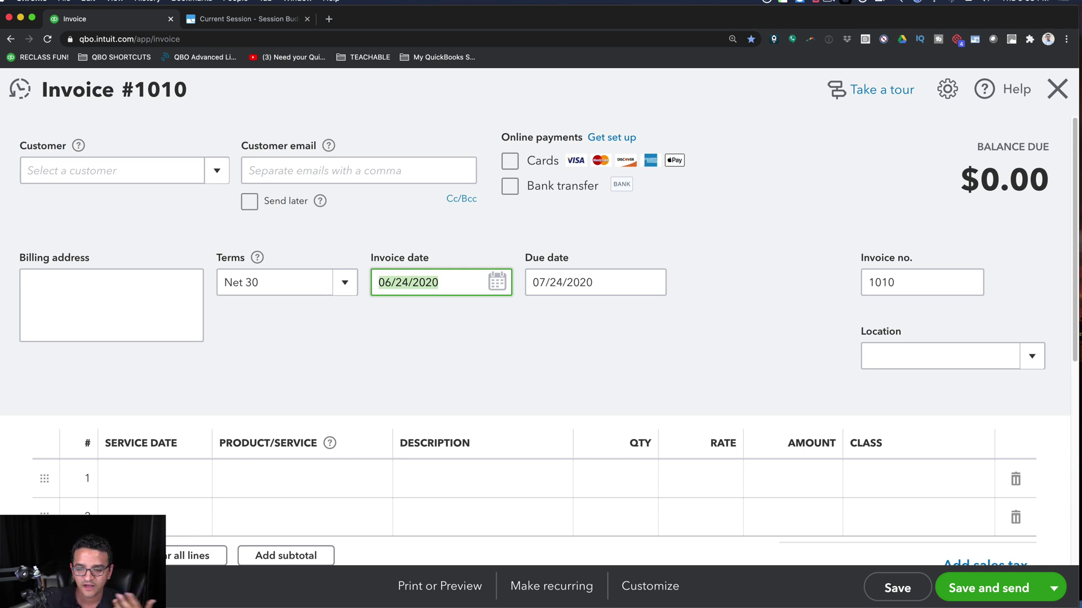
key(y)
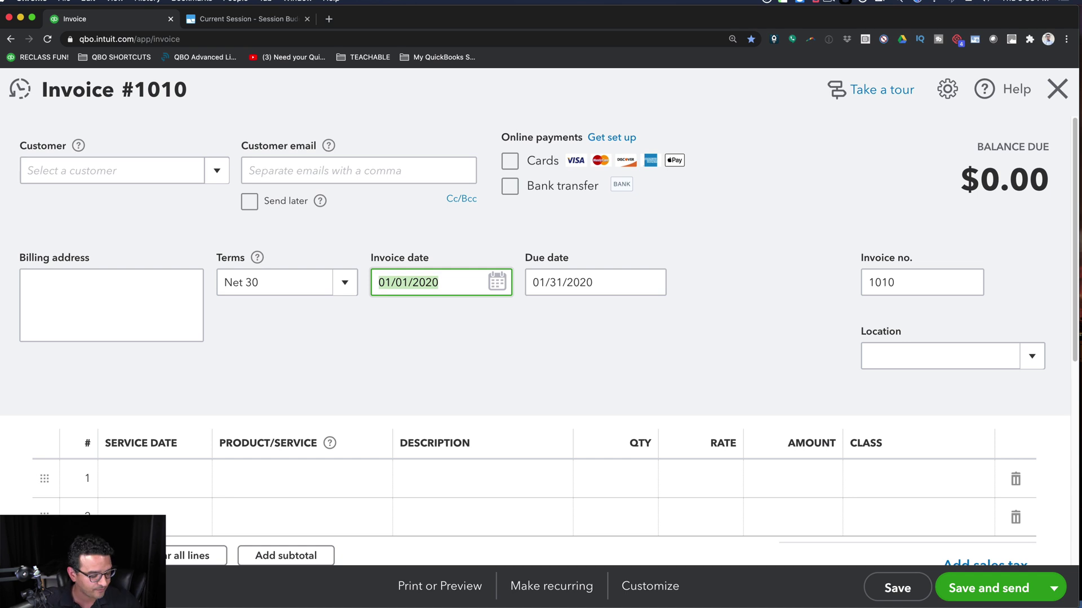
key(r)
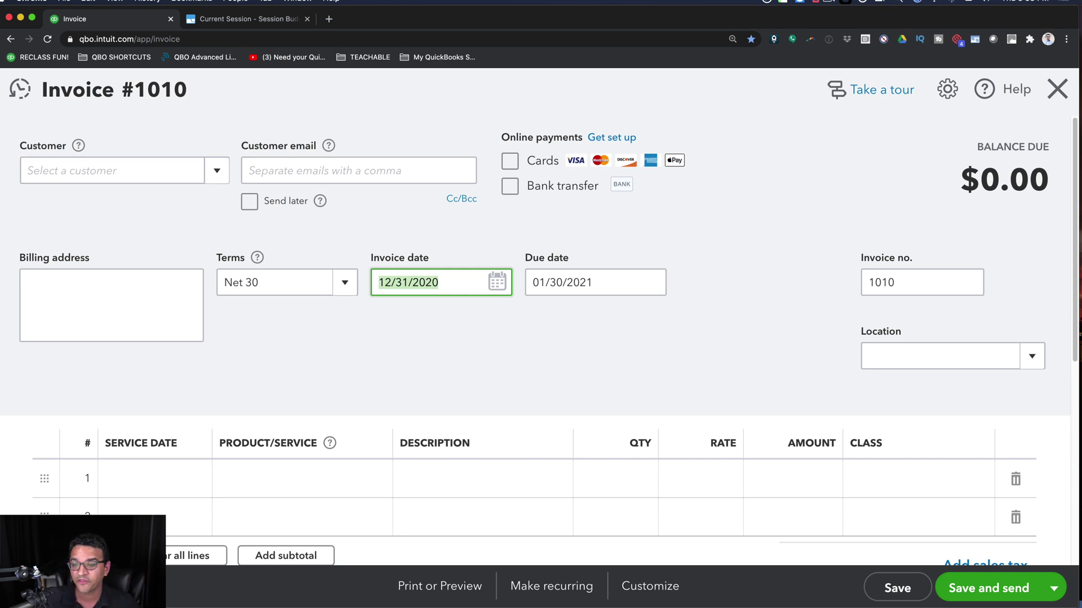
key(y)
key(y)
key(y)
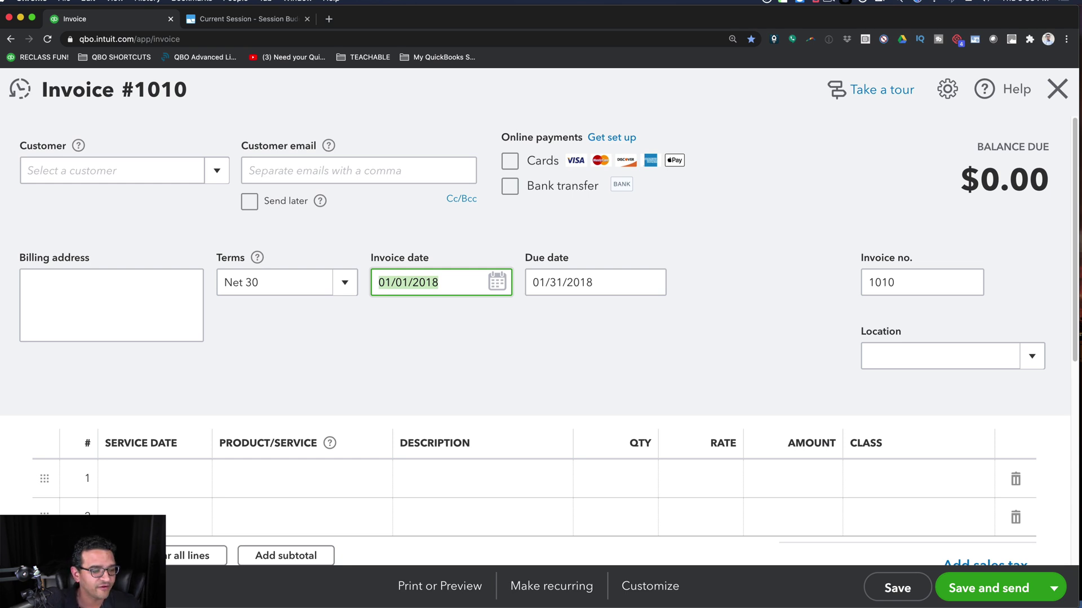
key(t)
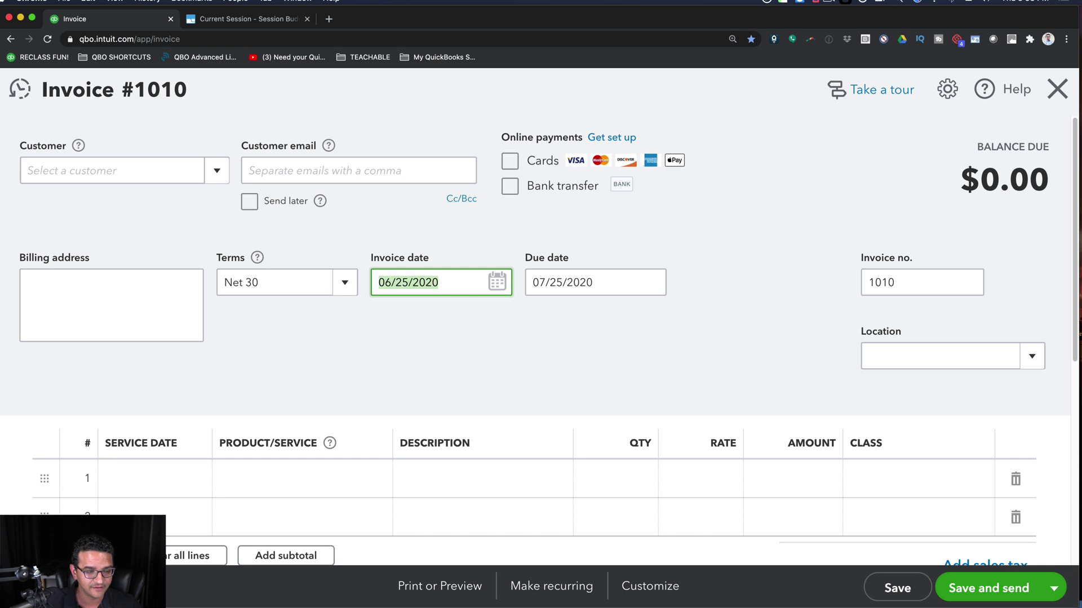
- Repeat the year-start and year-end jumps, finishing back on today's 06/25/2020
key(y)
key(y)
key(y)
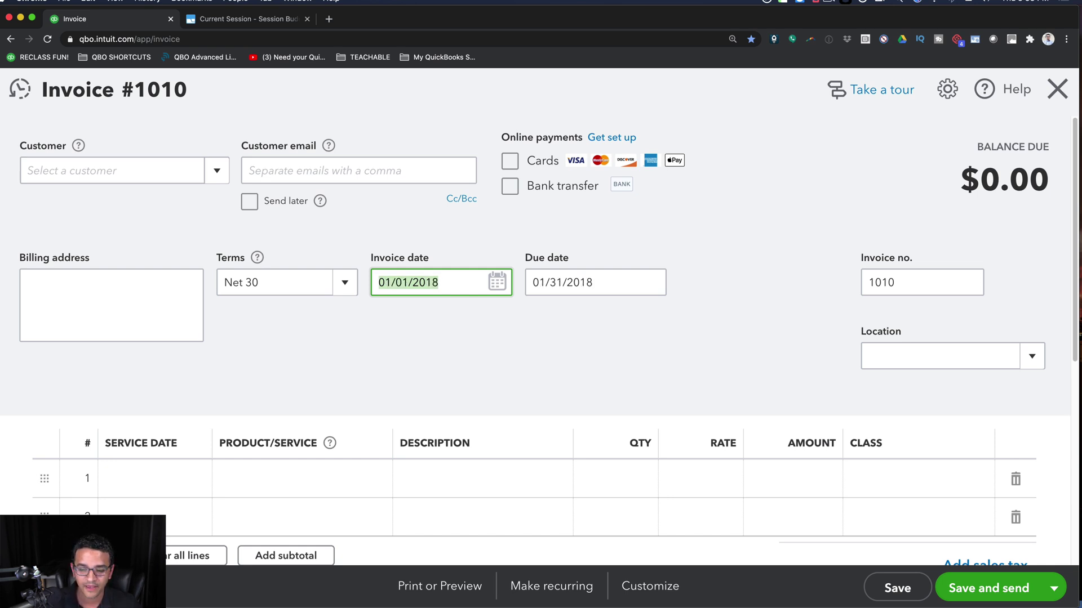
key(minus)
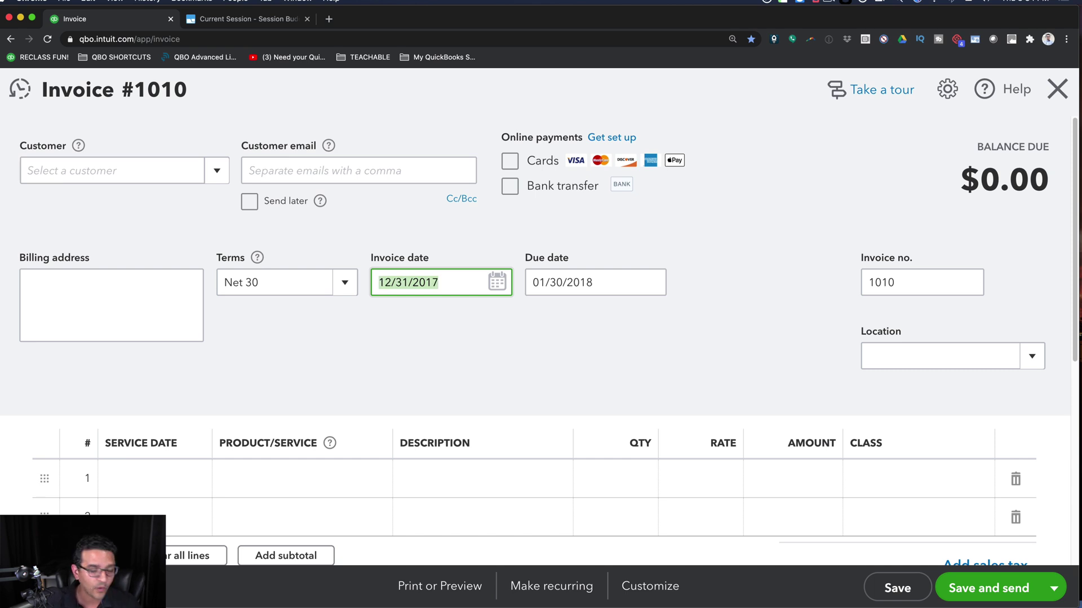
key(y)
key(r)
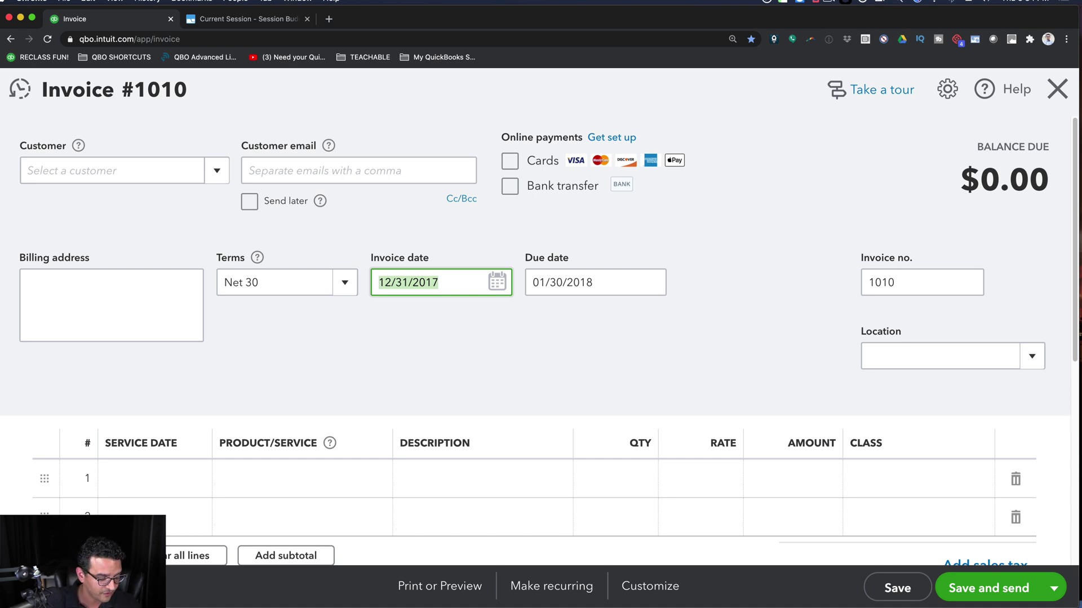
key(t)
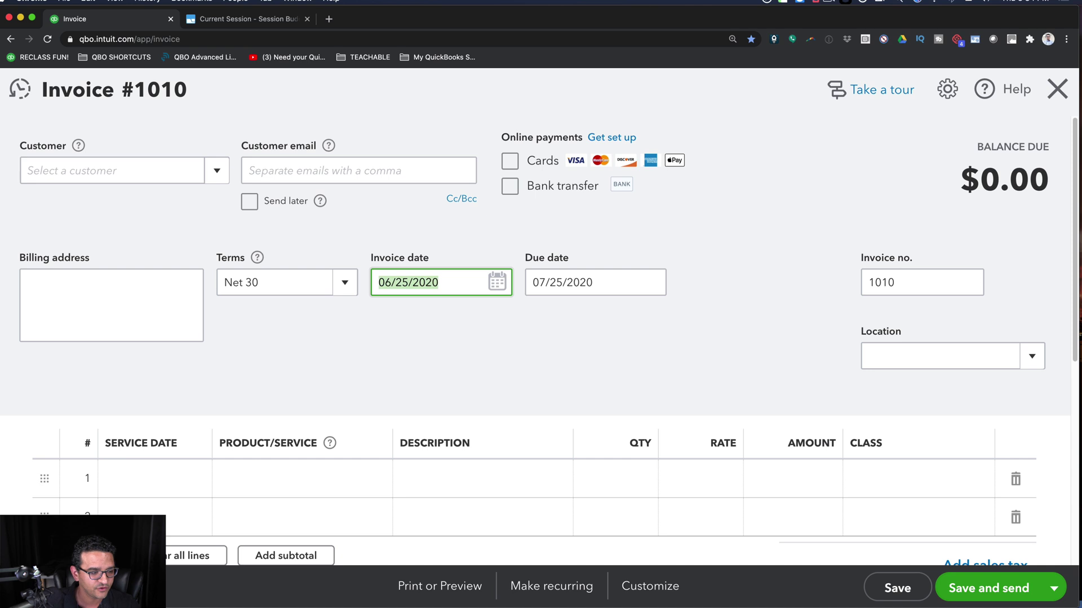
- Jump the invoice date between month starts and ends with M and H, landing on 07/01/2020
key(m)
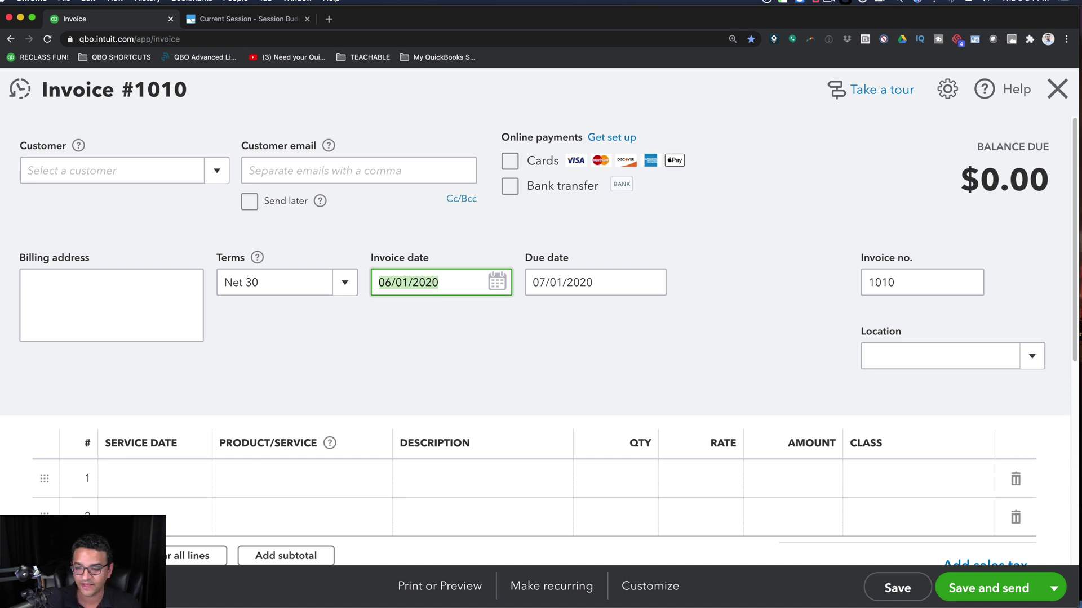
key(m)
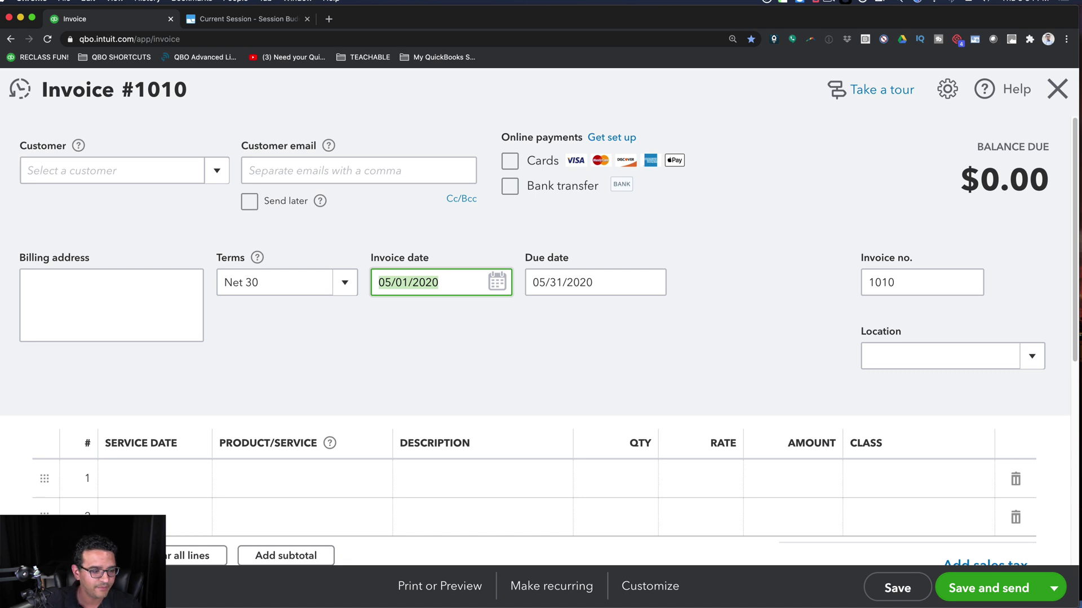
key(h)
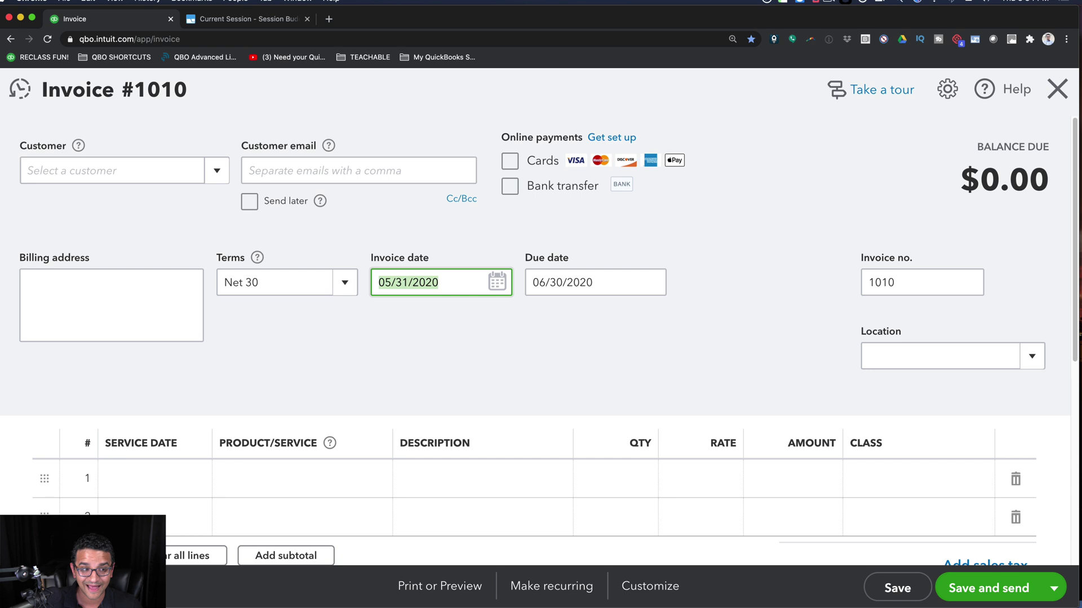
key(h)
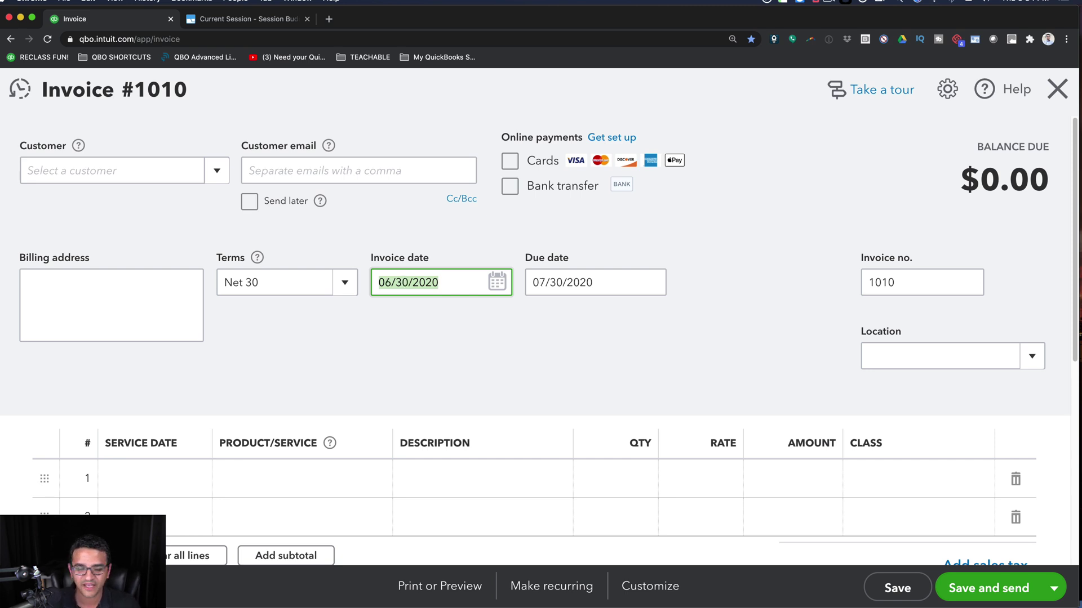
key(h)
key(h)
key(m)
key(m)
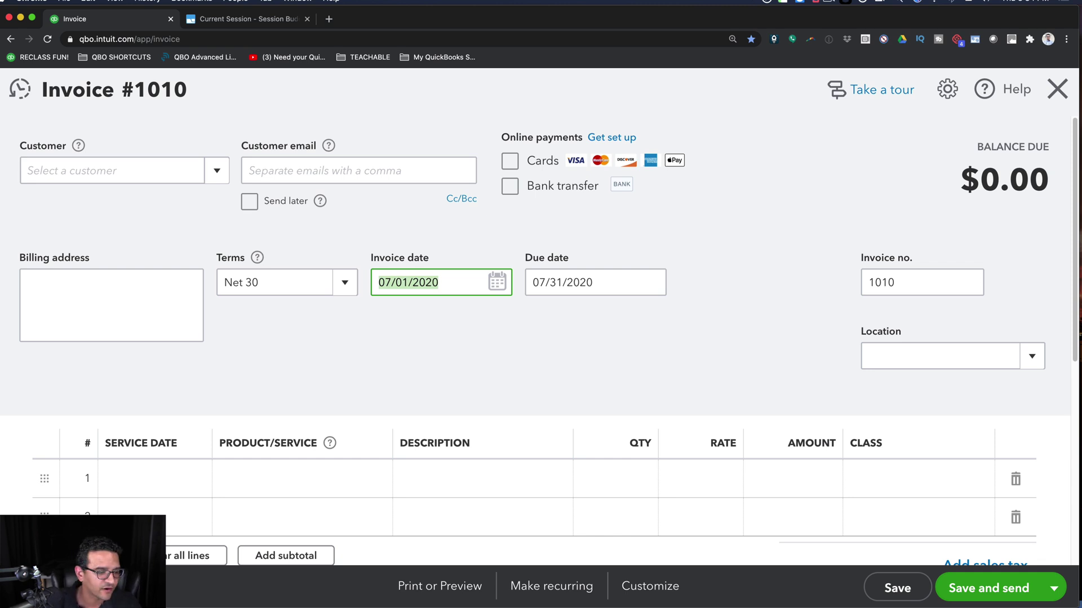
- Step the invoice date to 07/04/2020, making the due date 08/03/2020
click(452, 284)
key(minus)
key(minus)
key(minus)
key(minus)
key(minus)
key(minus)
key(minus)
key(minus)
key(minus)
key(minus)
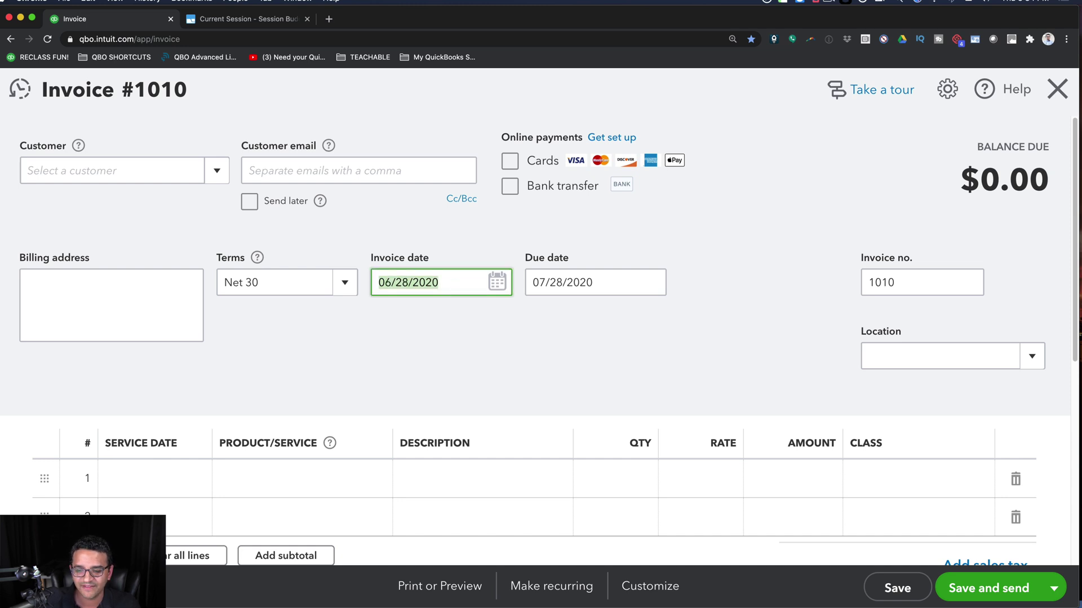
key(plus)
key(plus)
key(plus)
key(plus)
key(plus)
key(plus)
key(plus)
key(plus)
key(plus)
key(plus)
key(plus)
key(plus)
key(plus)
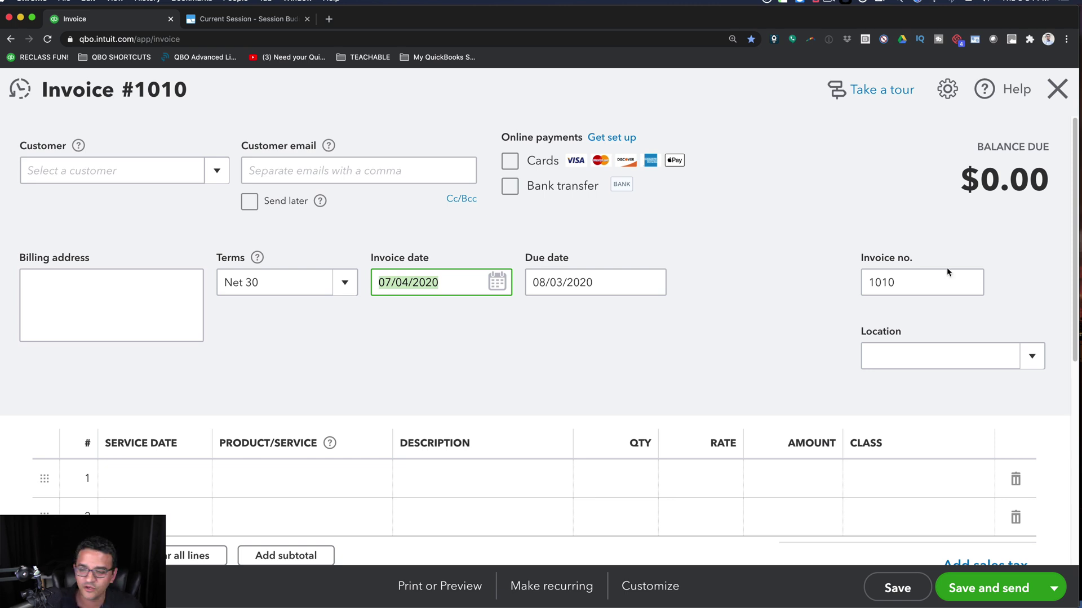
click(290, 350)
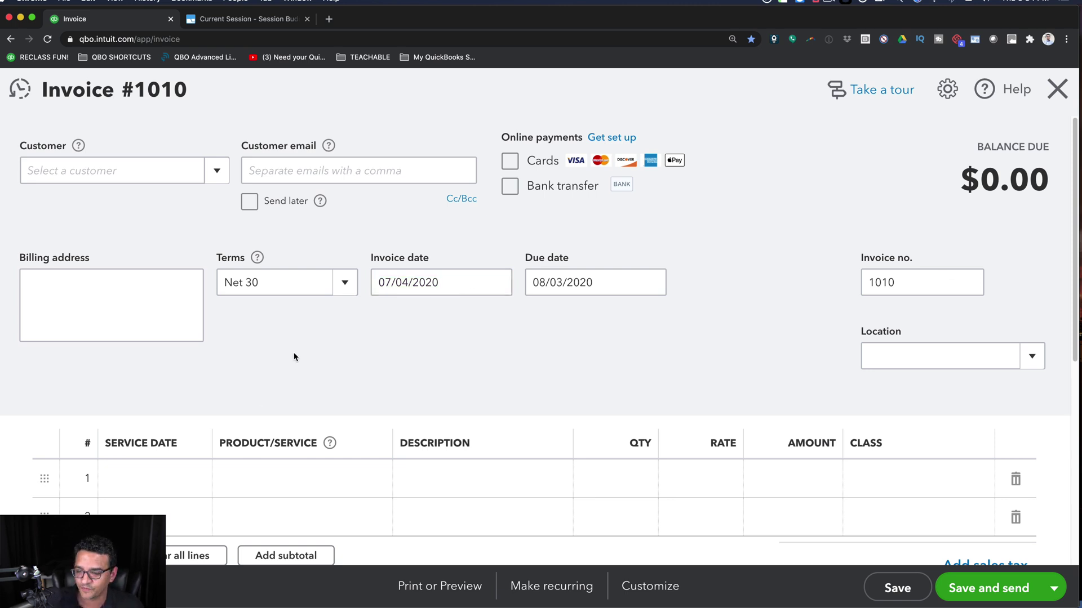
- Reveal the Inline quick calculator and Dating Shortcuts bullets on slide 5, then return to Chrome
key(super+Tab)
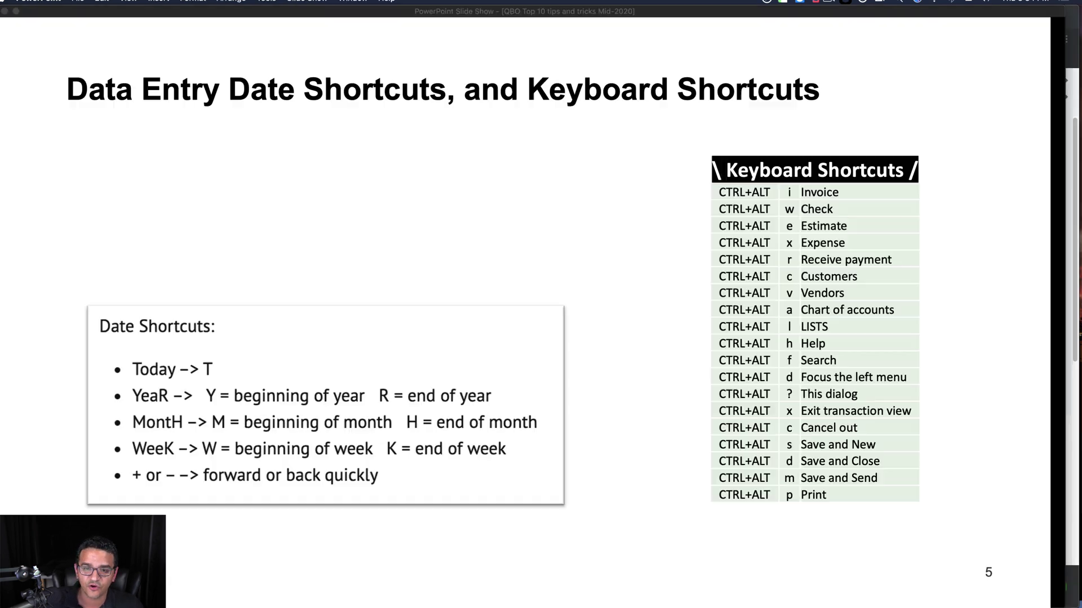
click(194, 196)
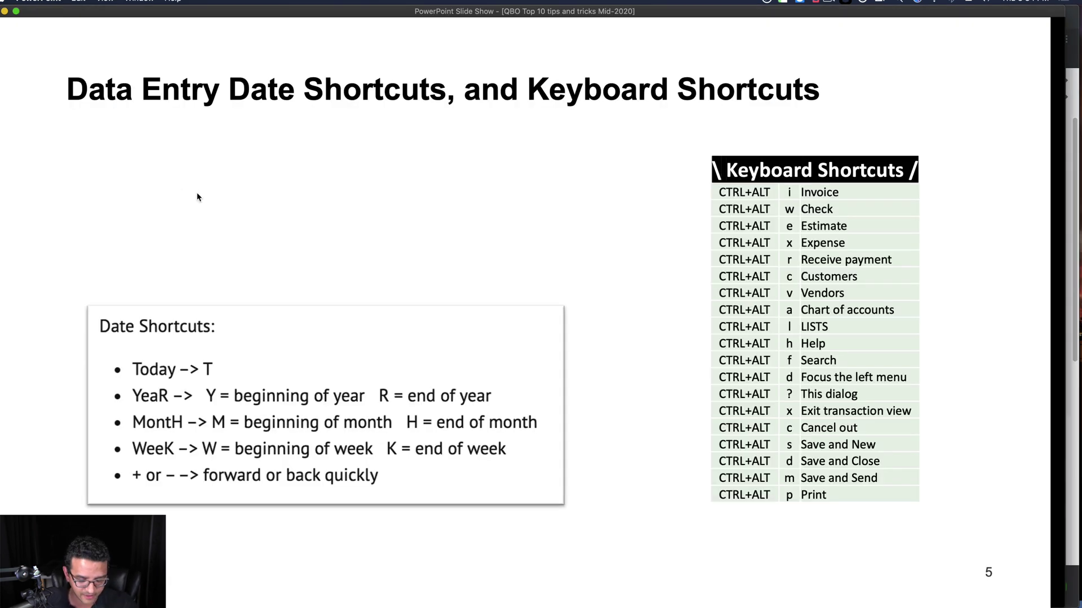
key(Right)
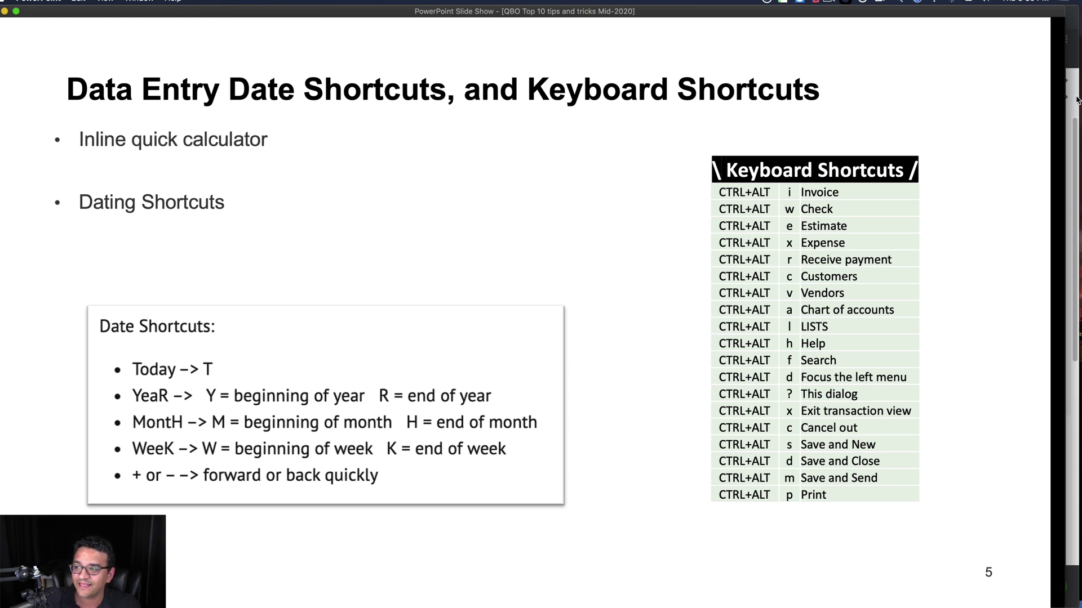
key(super+Tab)
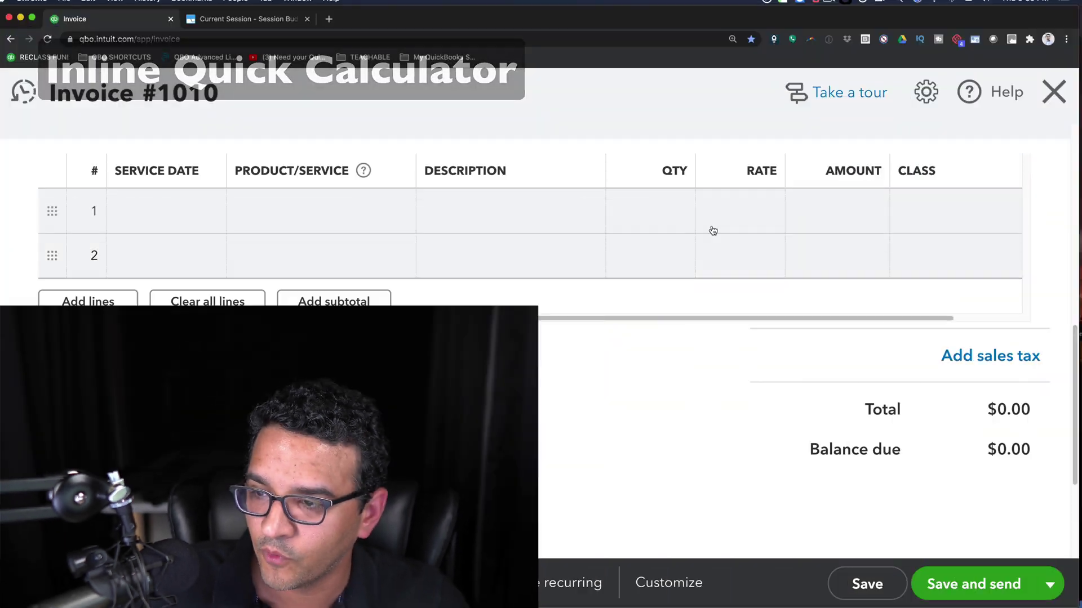
- Zoom in and enter the expression 520/2 into line 1's Amount field
click(712, 225)
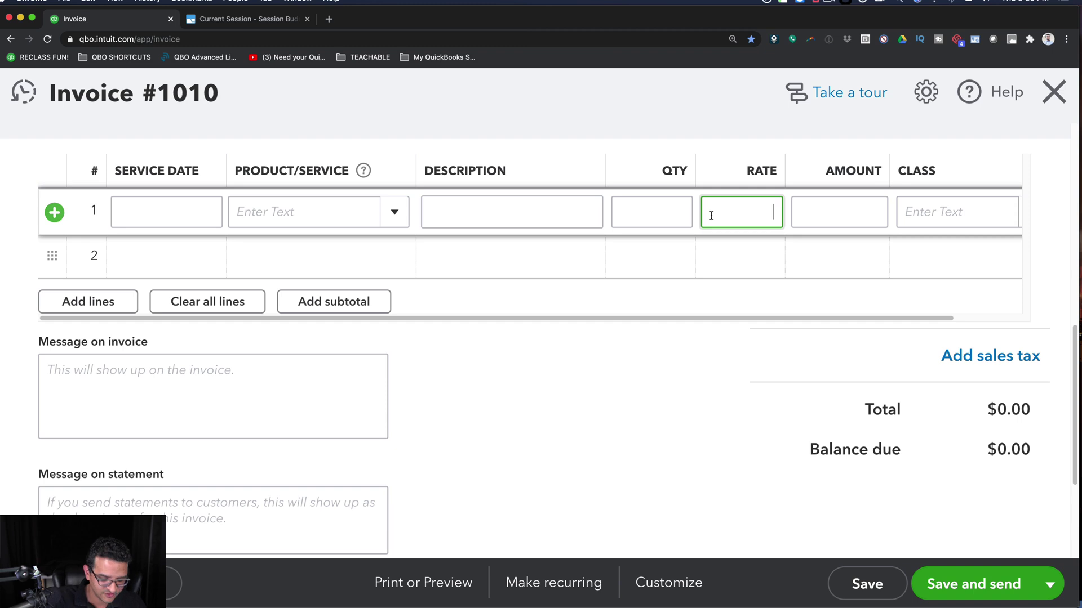
key(super+equal)
click(840, 343)
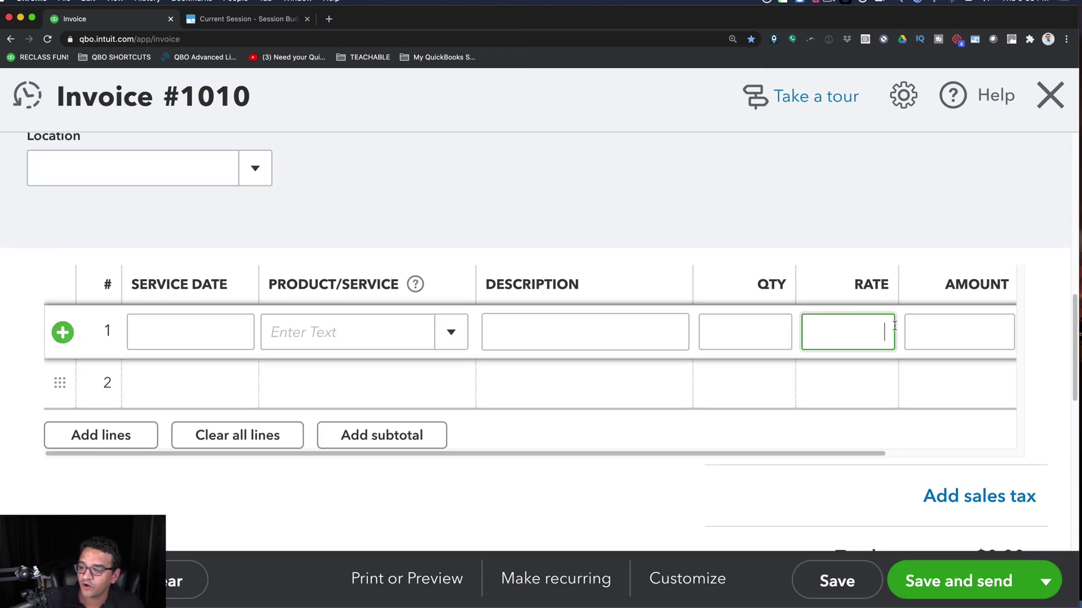
click(768, 327)
click(828, 322)
click(951, 322)
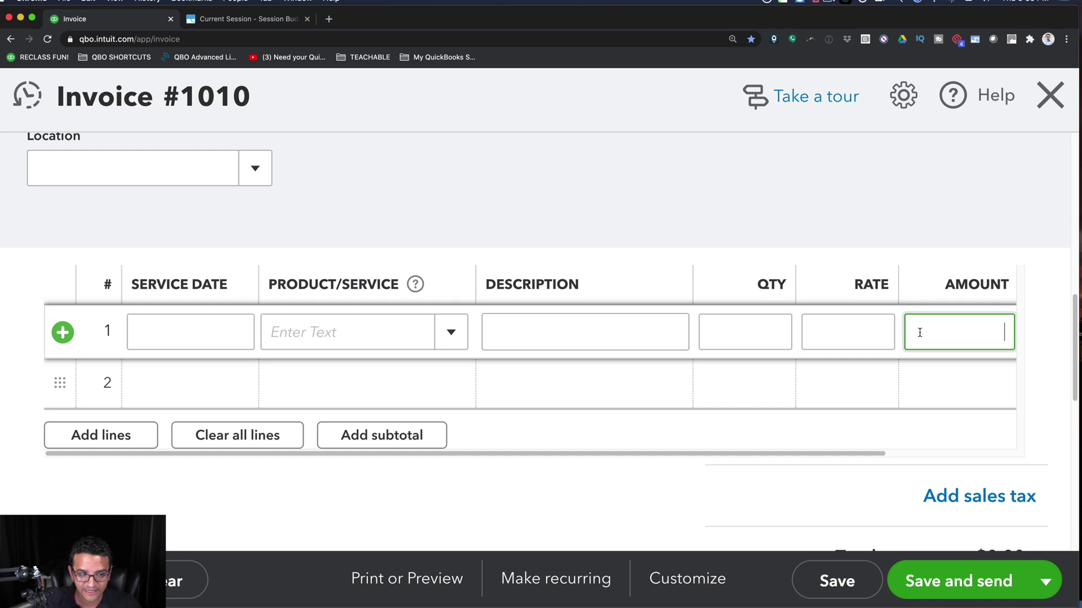
text(25)
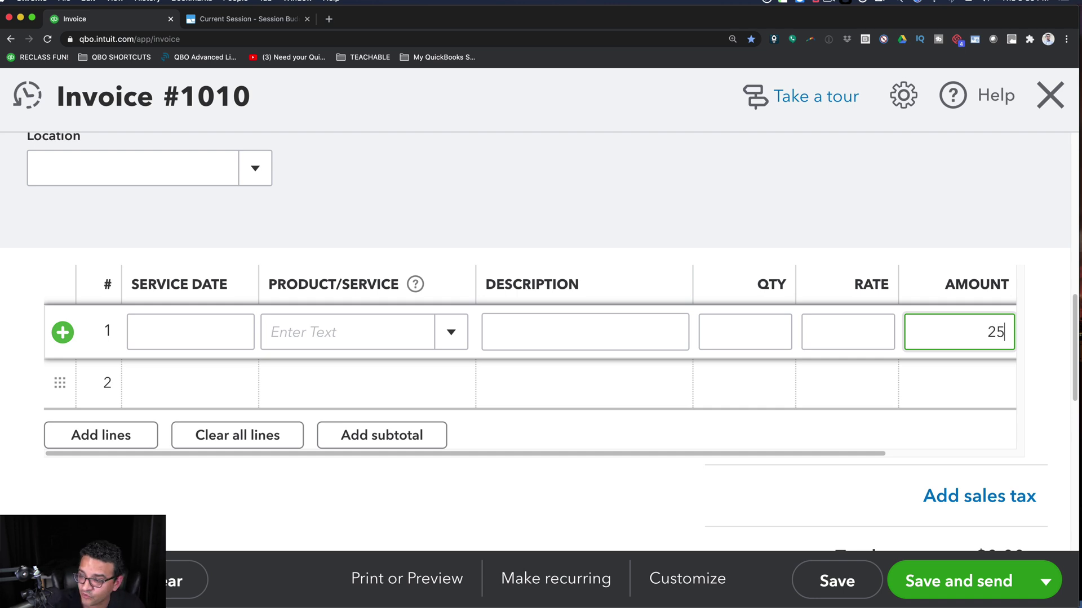
key(BackSpace)
key(BackSpace)
text(52)
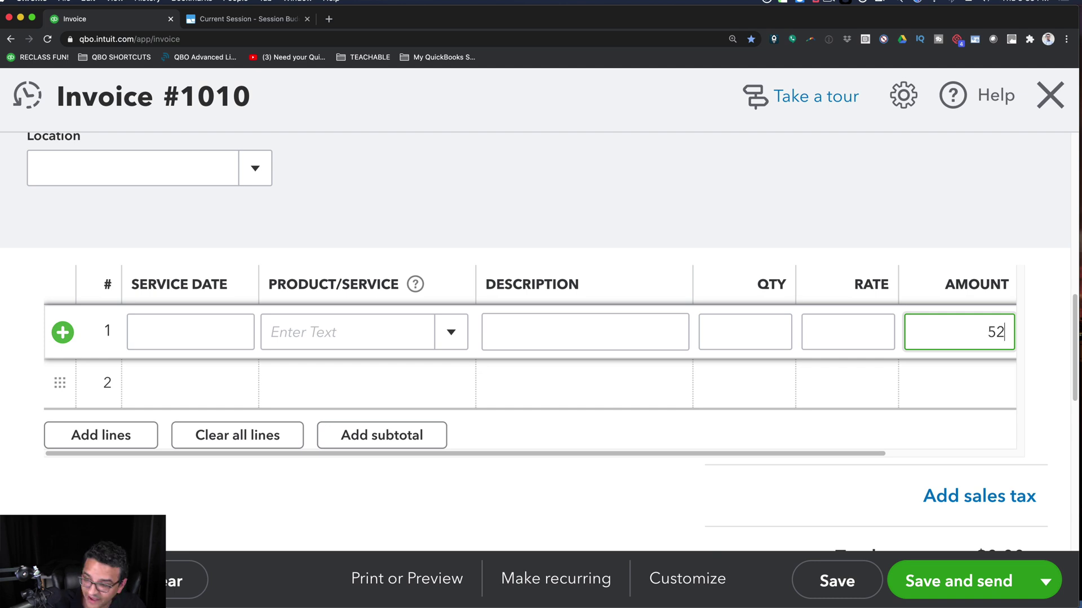
text(0/)
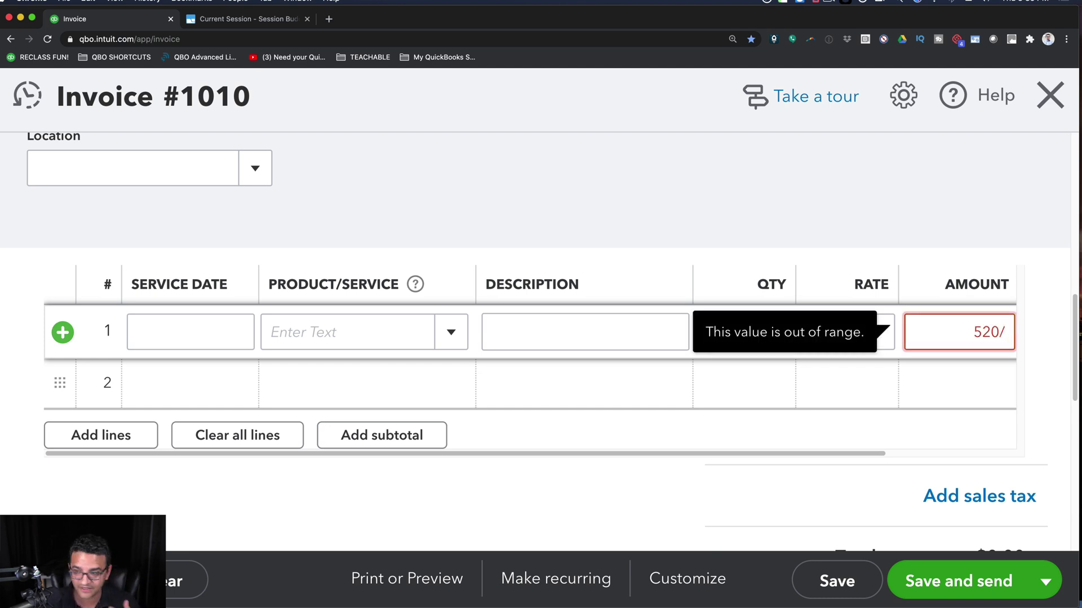
text(2)
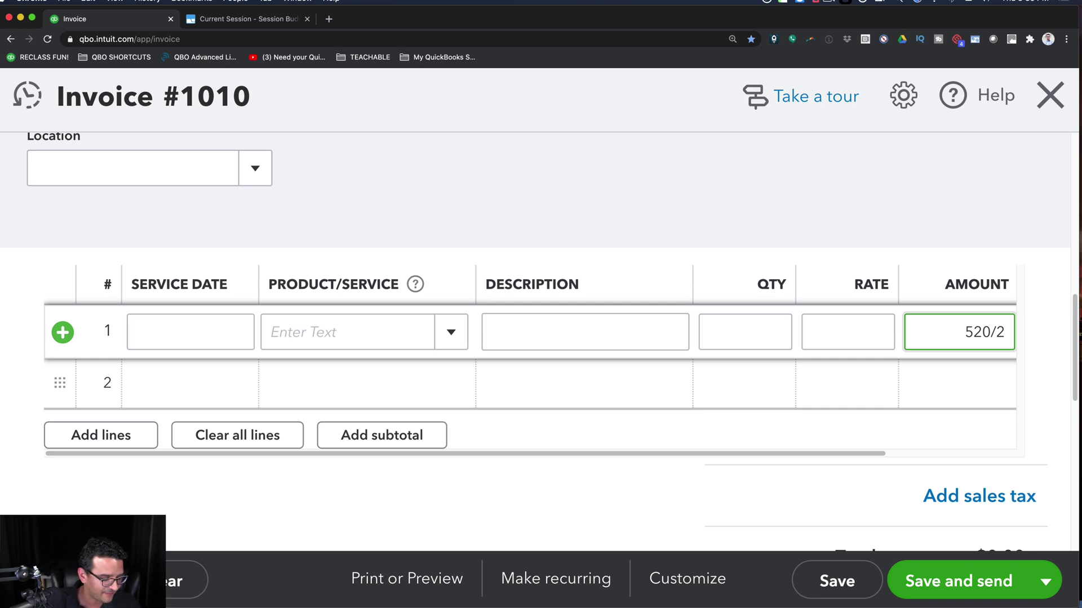
- Evaluate 520/2 to 260.00, then replace it with 2+4/6, giving 2.67
key(Tab)
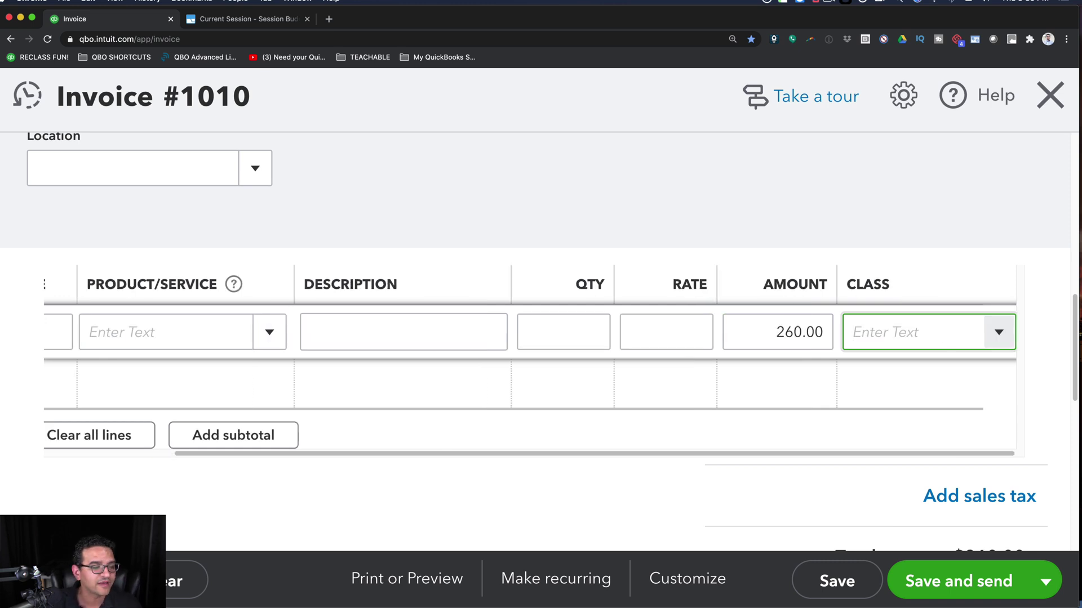
key(shift+Tab)
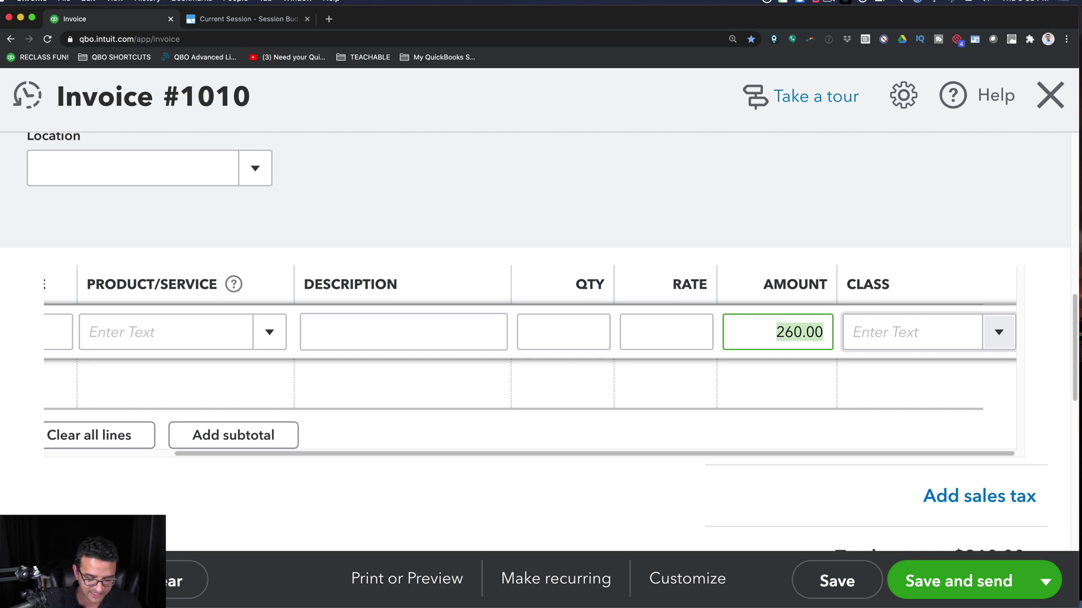
text(2+4)
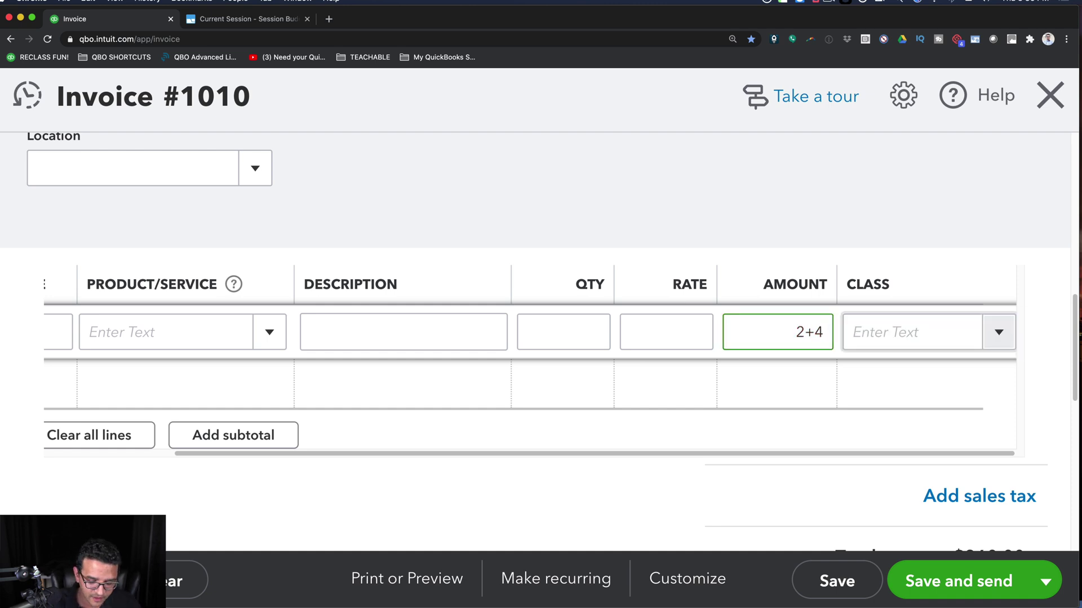
text(/6)
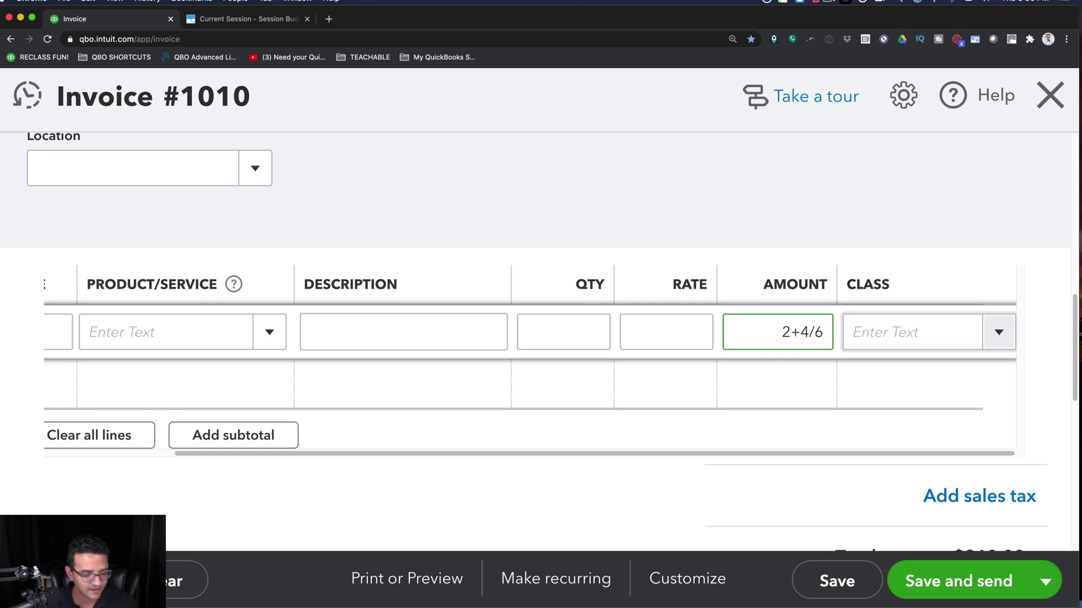
key(Tab)
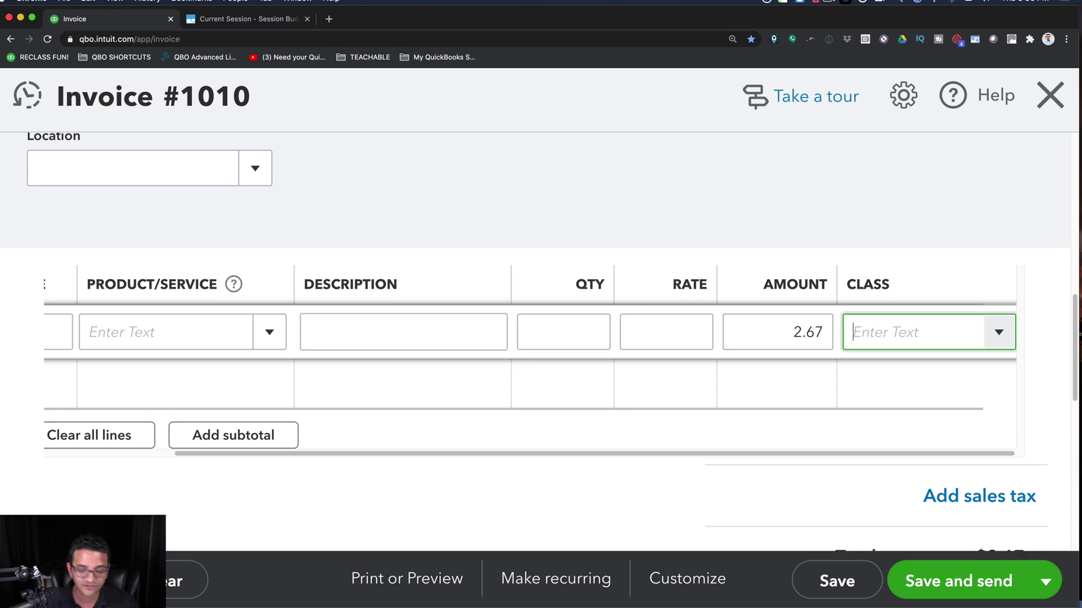
key(shift+Tab)
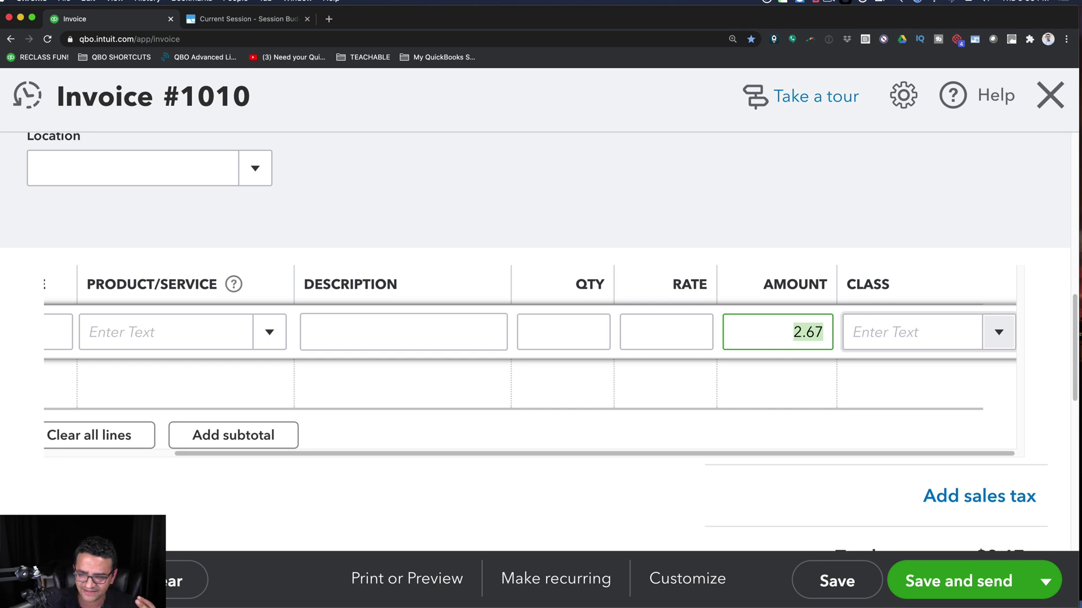
- Turn line 1's Amount into (2+4)/6 so it evaluates to 1.00, then select that value
text(2+)
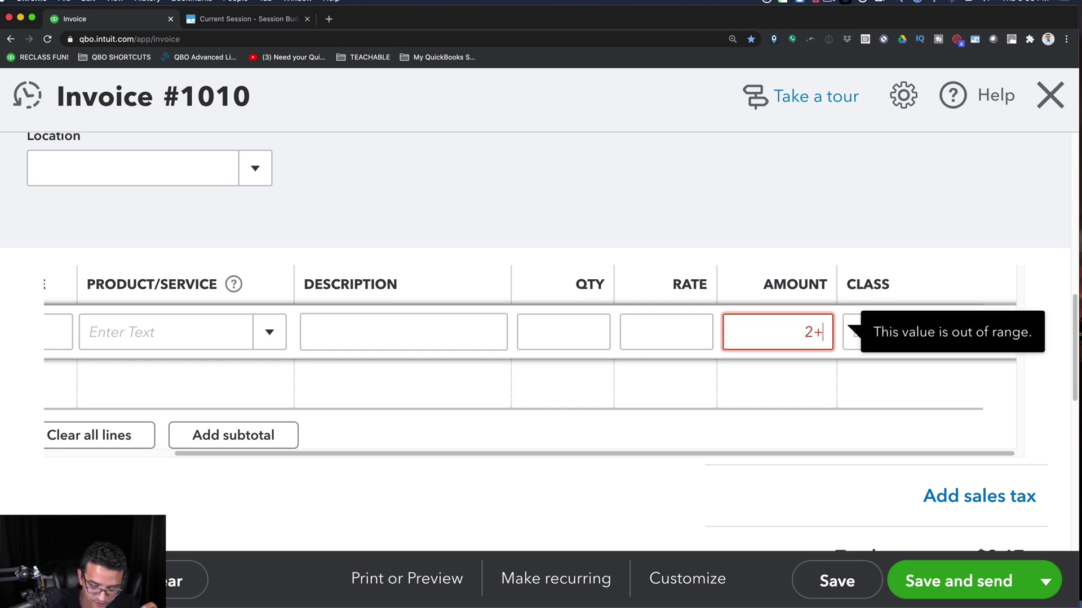
text(4/6)
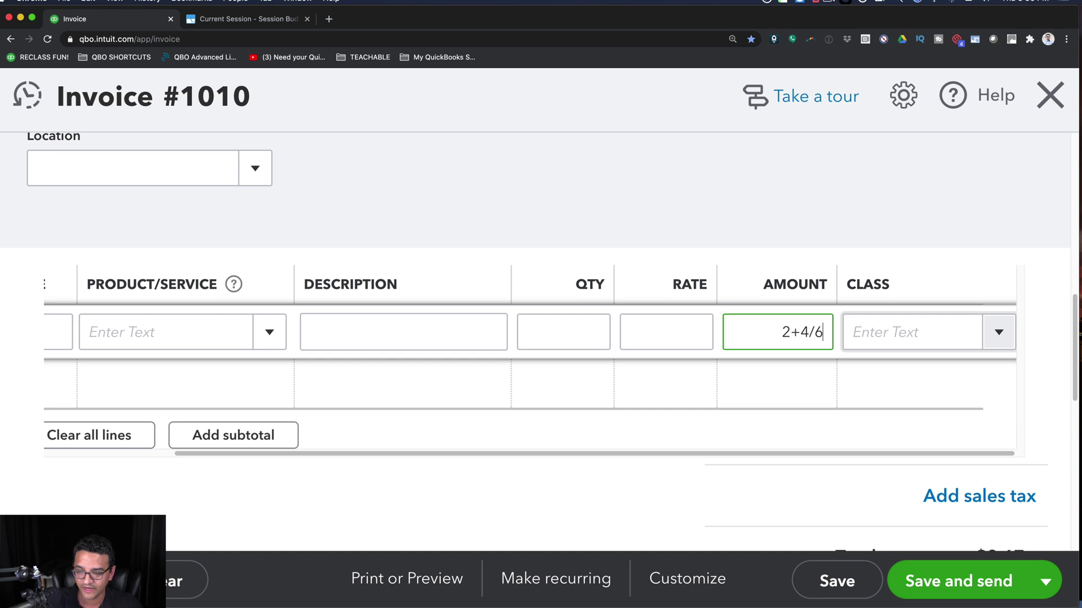
click(809, 331)
text())
click(767, 333)
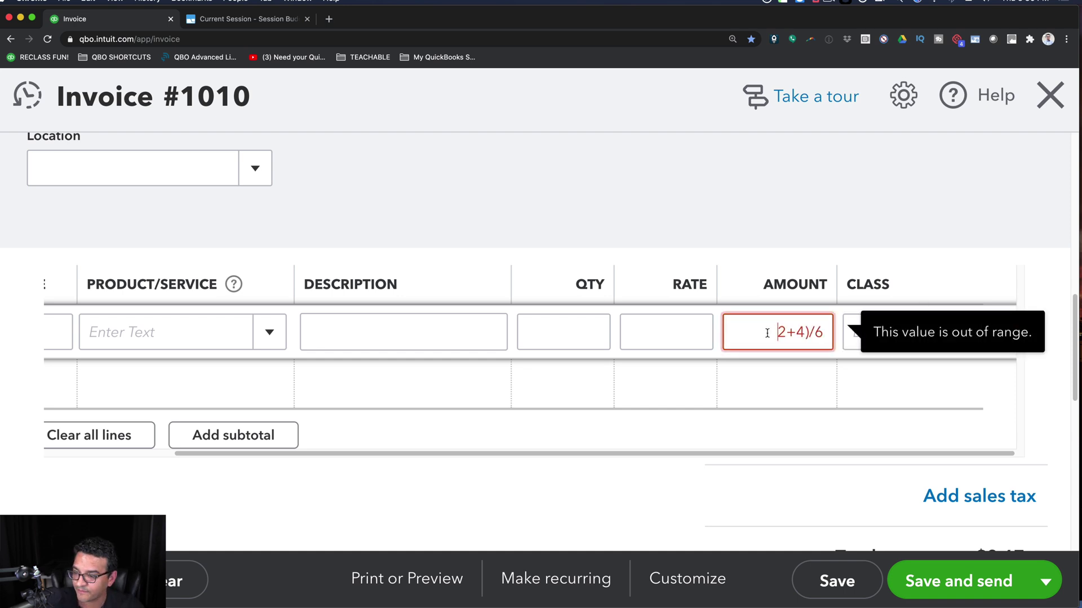
text(()
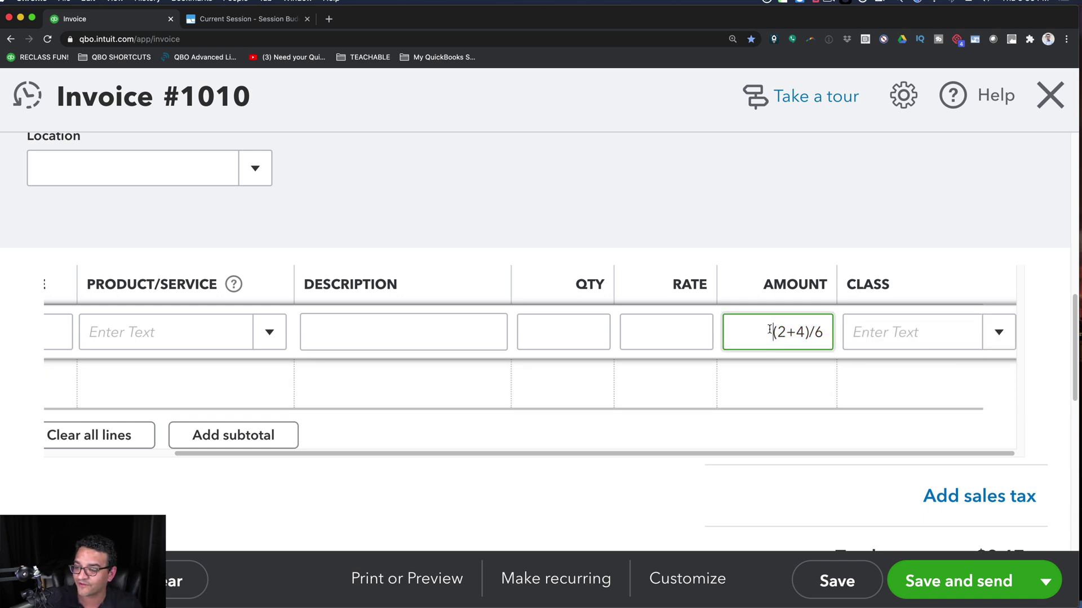
key(Tab)
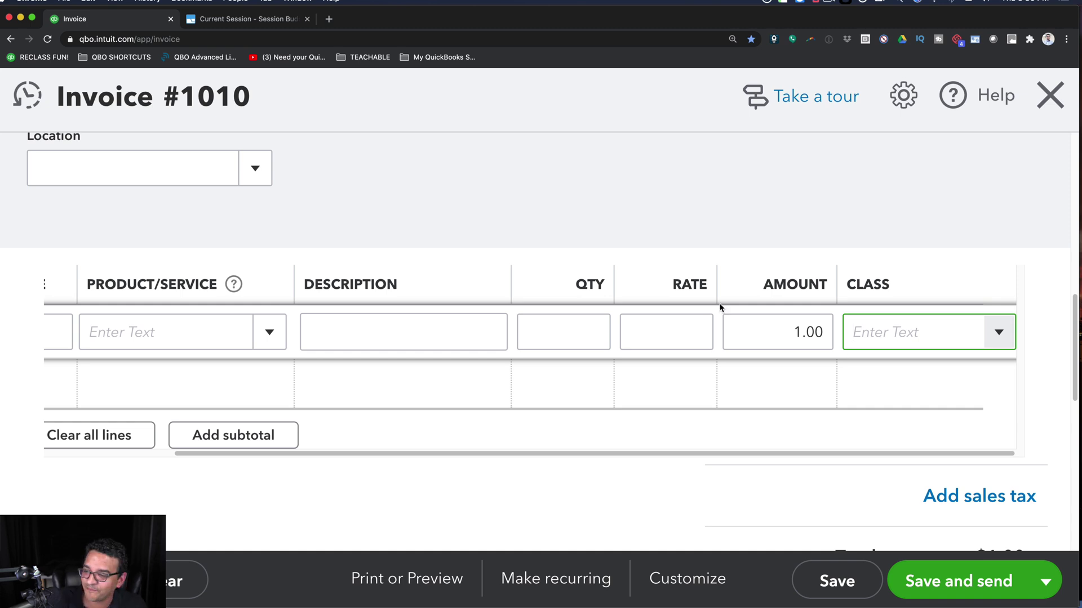
click(793, 332)
click(794, 333)
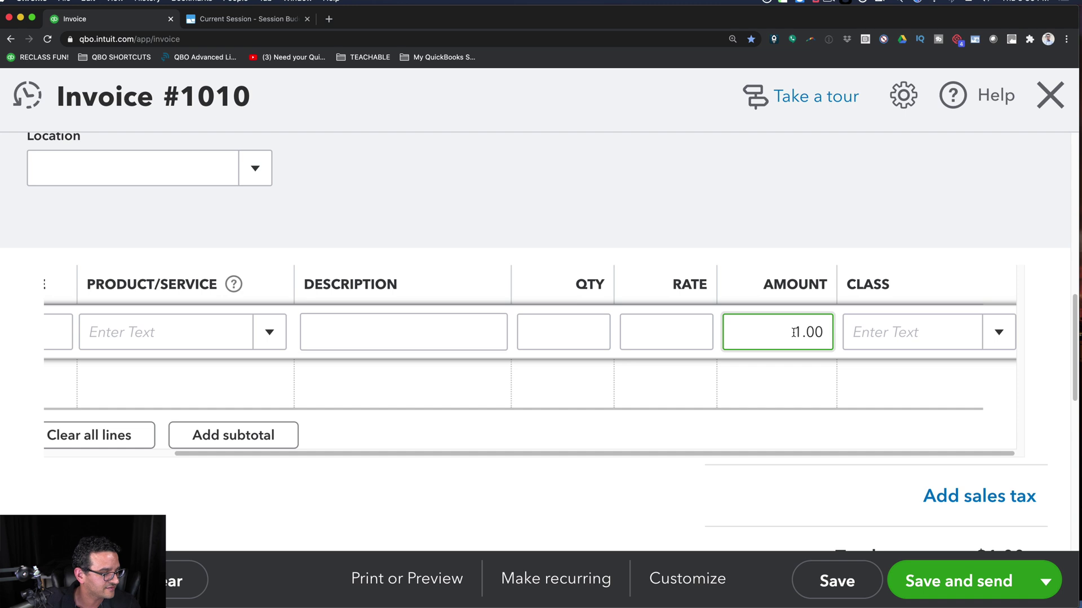
double_click(794, 333)
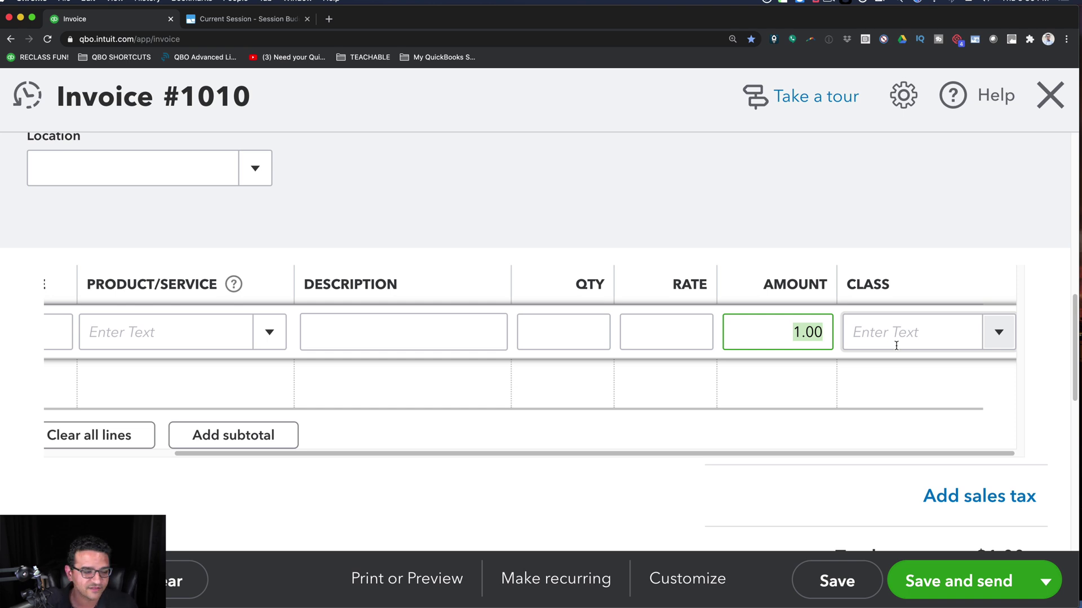
- Try =2+2 in Amount, then calculate 4*2+7 into it for 15.00 and return to the slideshow
text(=)
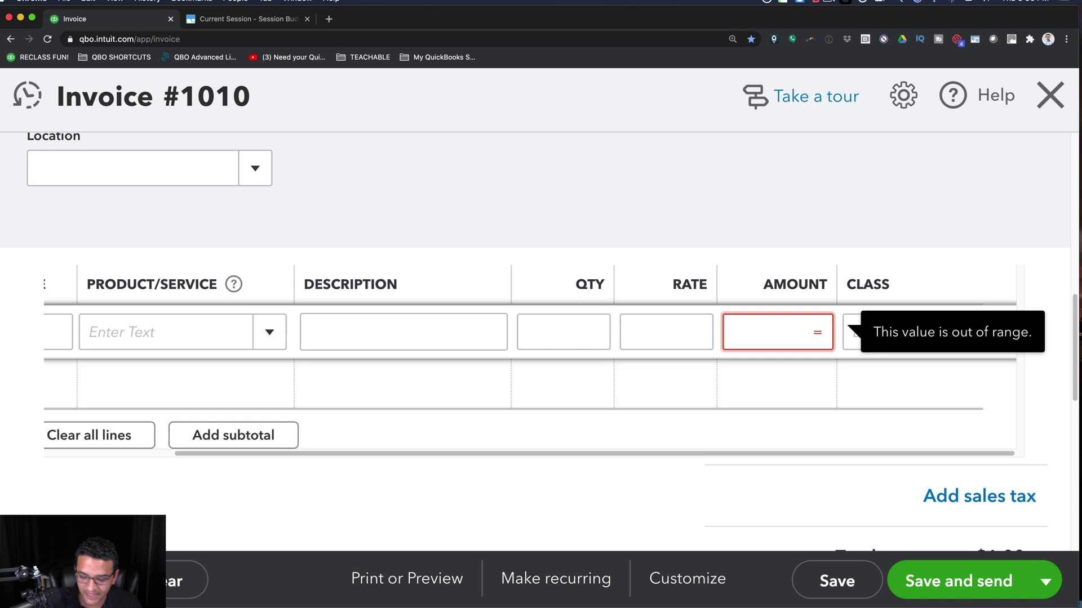
text(2+2)
key(Tab)
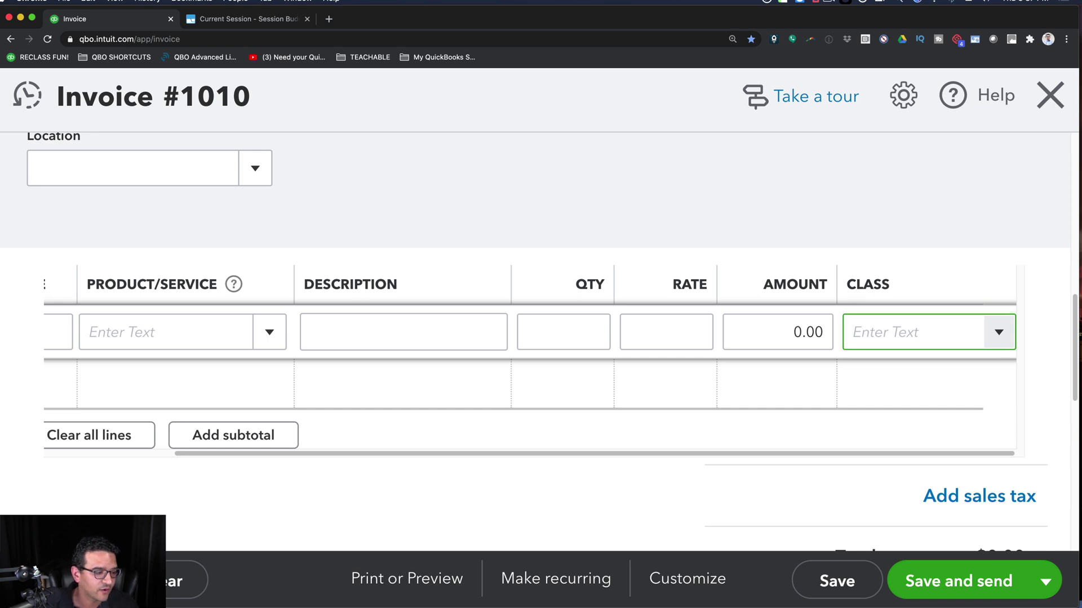
click(766, 331)
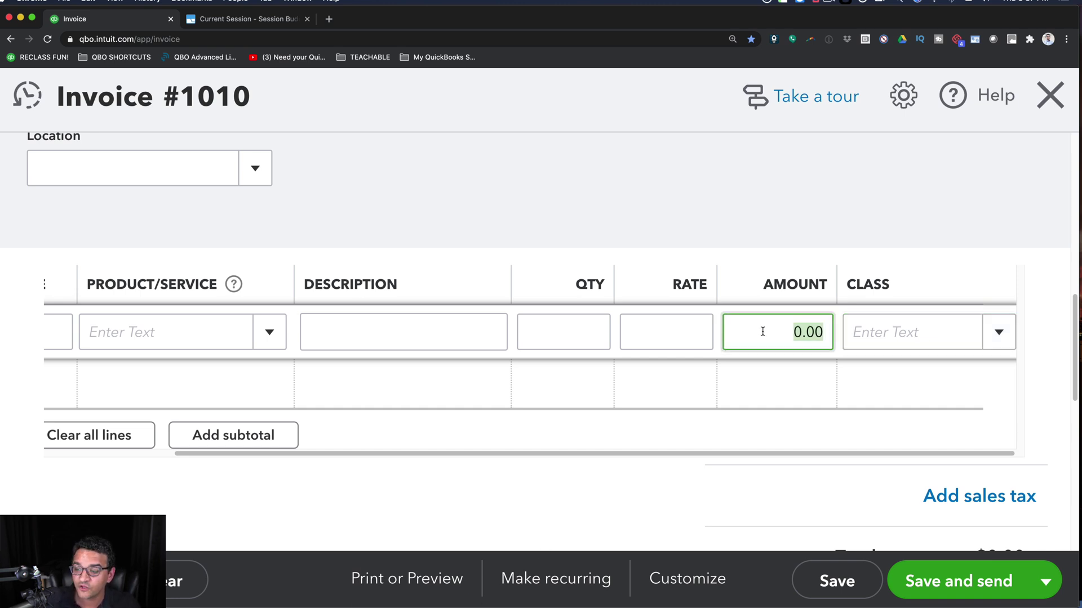
text(4*)
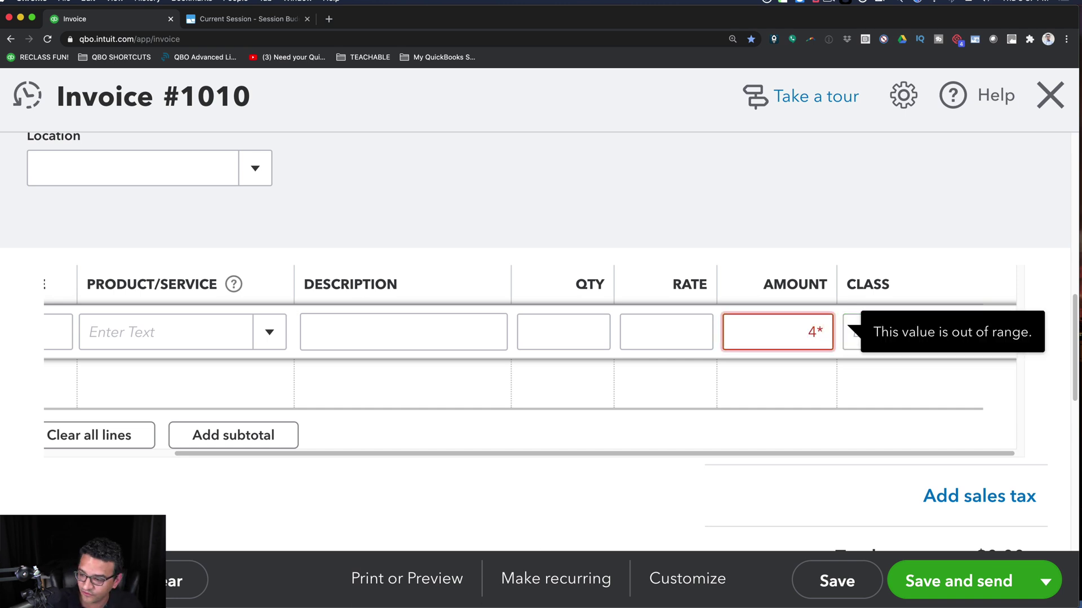
text(2+7)
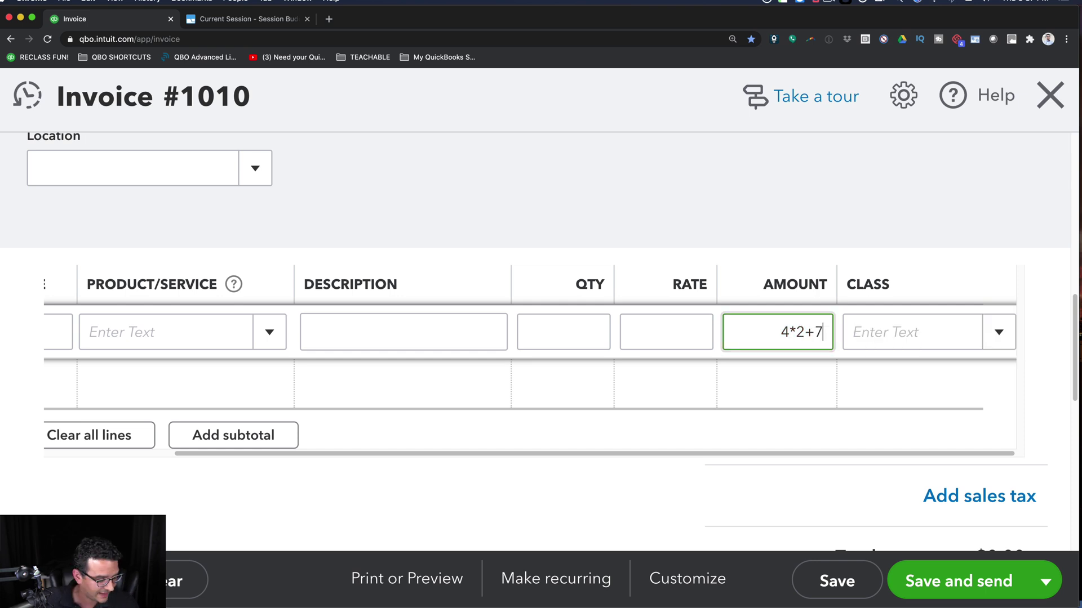
key(Tab)
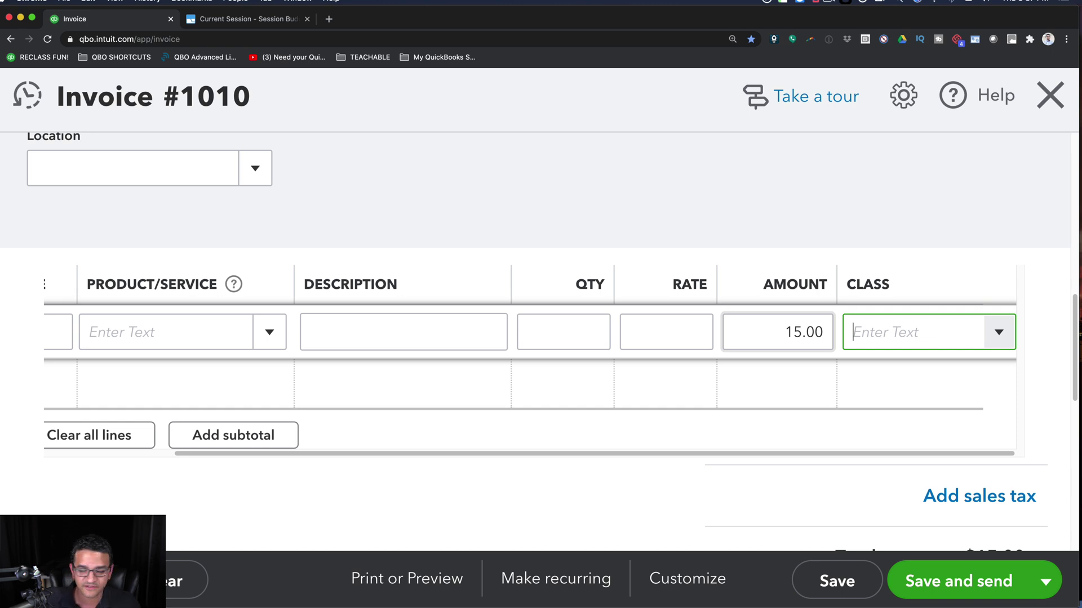
click(801, 331)
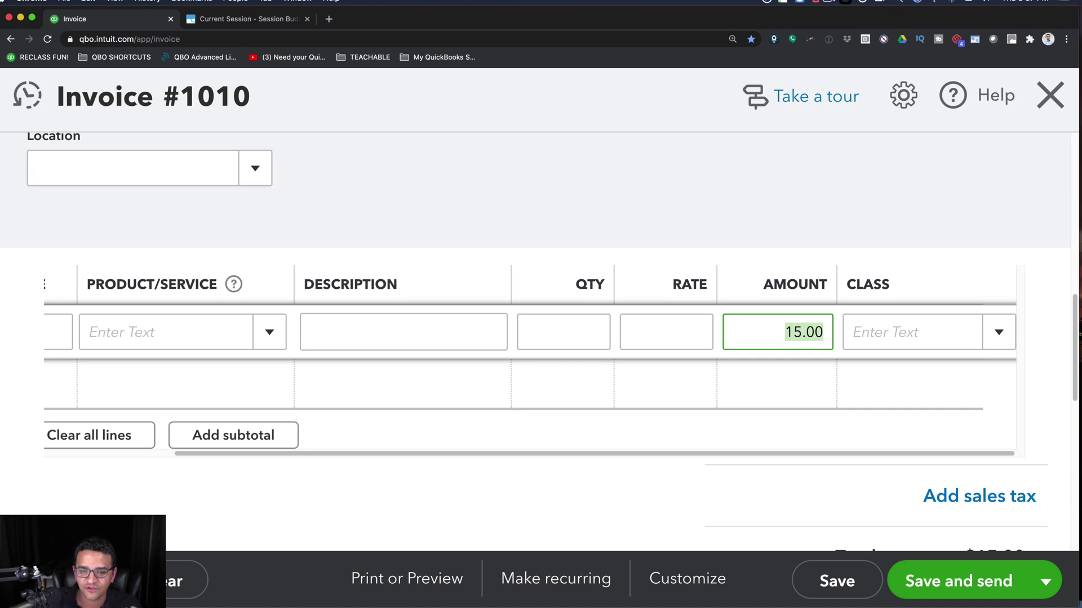
key(super+Tab)
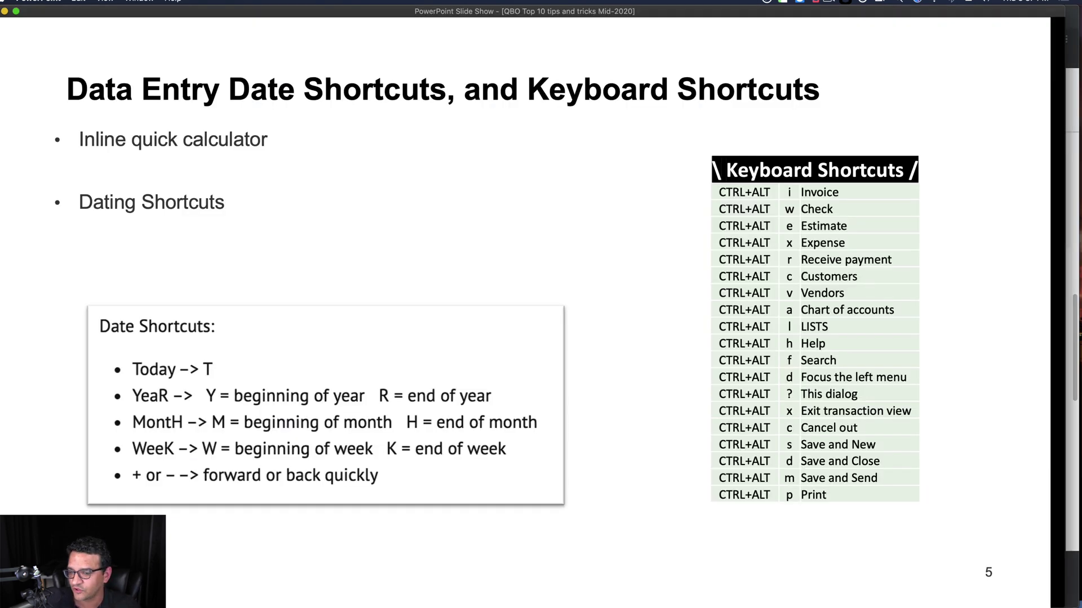
- Advance the slide to reveal the 'Tab, Shift Tab, Up/Down arrows' bullet
key(Right)
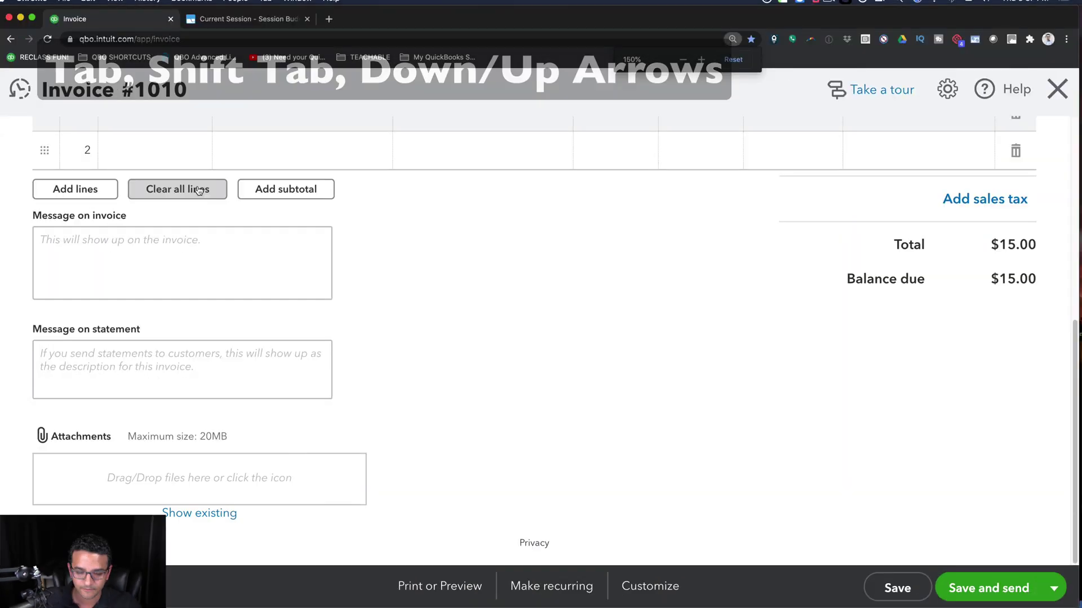
- Select ABC CORPORATION as the invoice's customer from the 'c' suggestions
scroll(205, 221, up, 10)
click(68, 174)
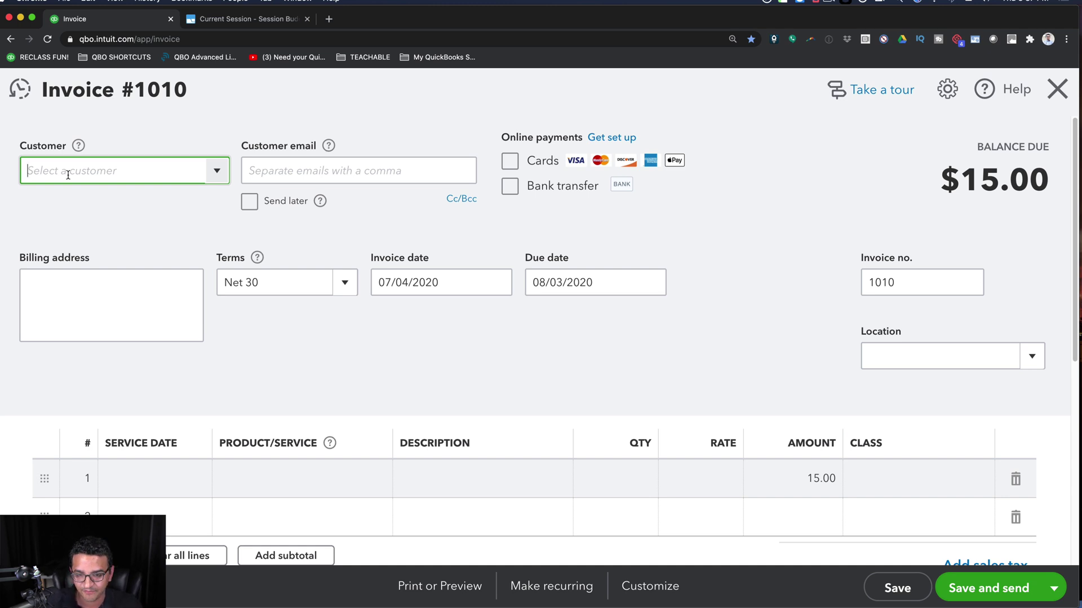
text(c)
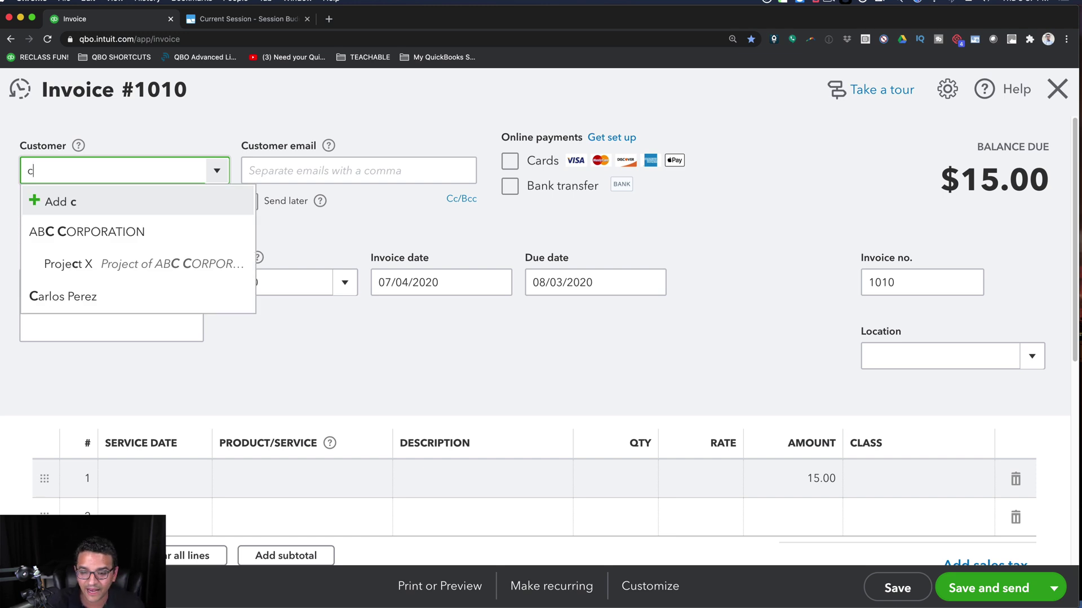
key(Down)
key(Down)
key(Down)
key(Up)
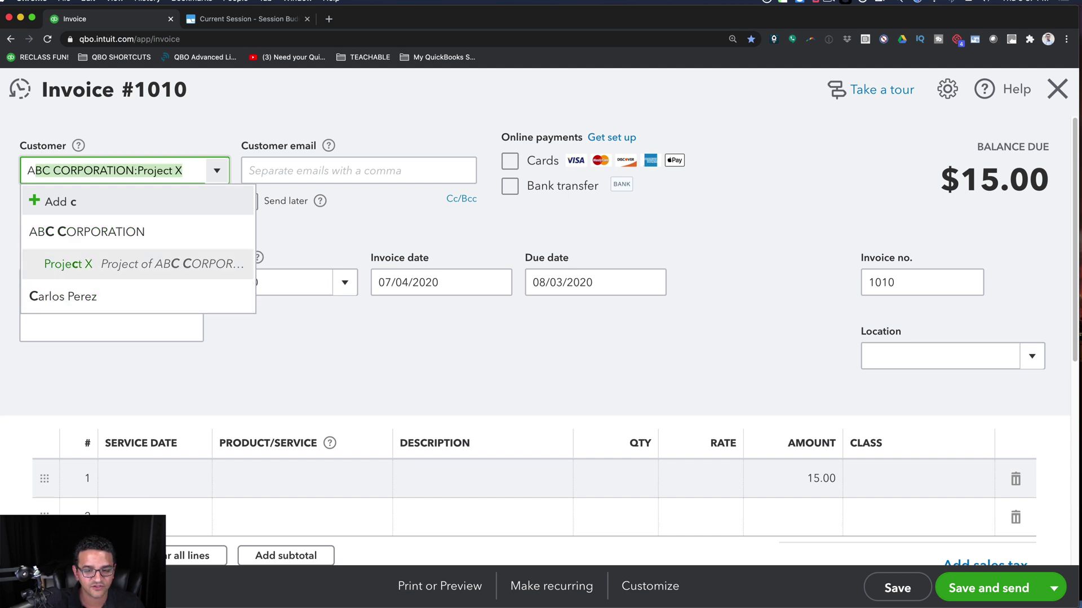
key(Up)
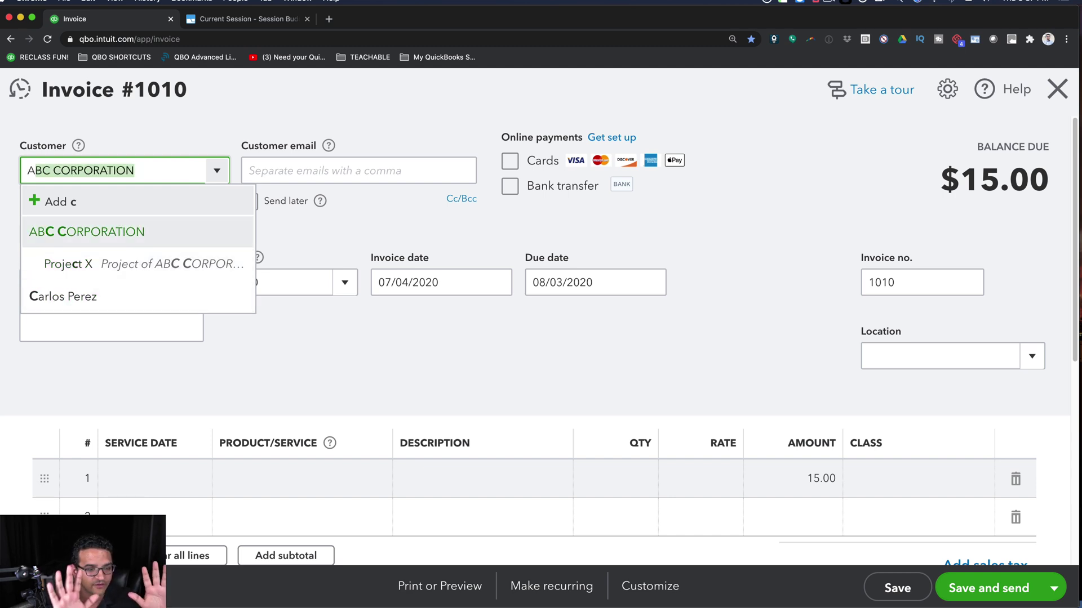
key(Down)
key(Down)
key(Up)
key(Up)
key(Tab)
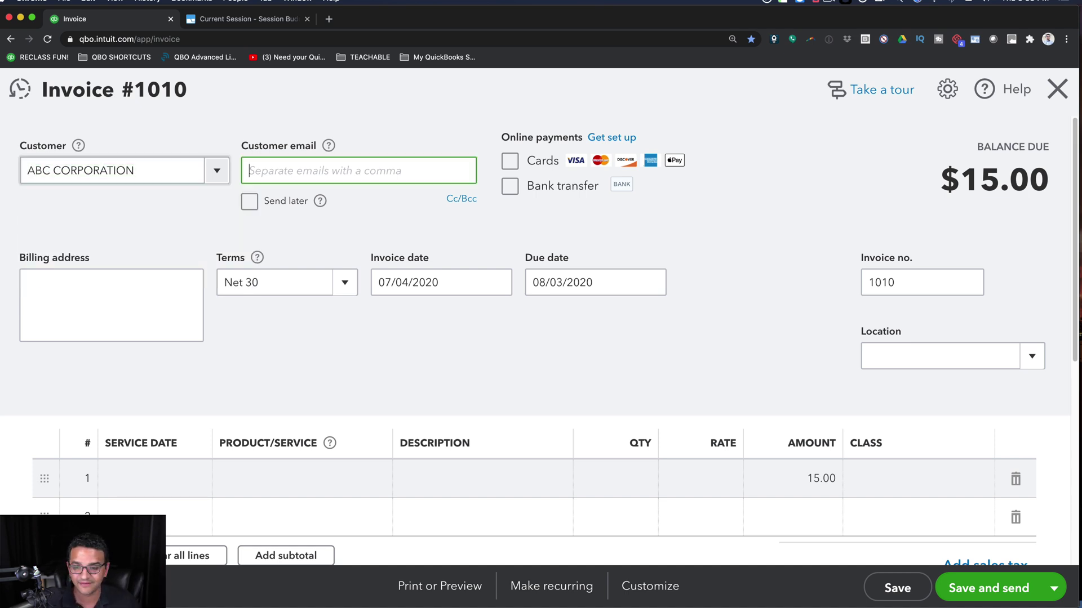
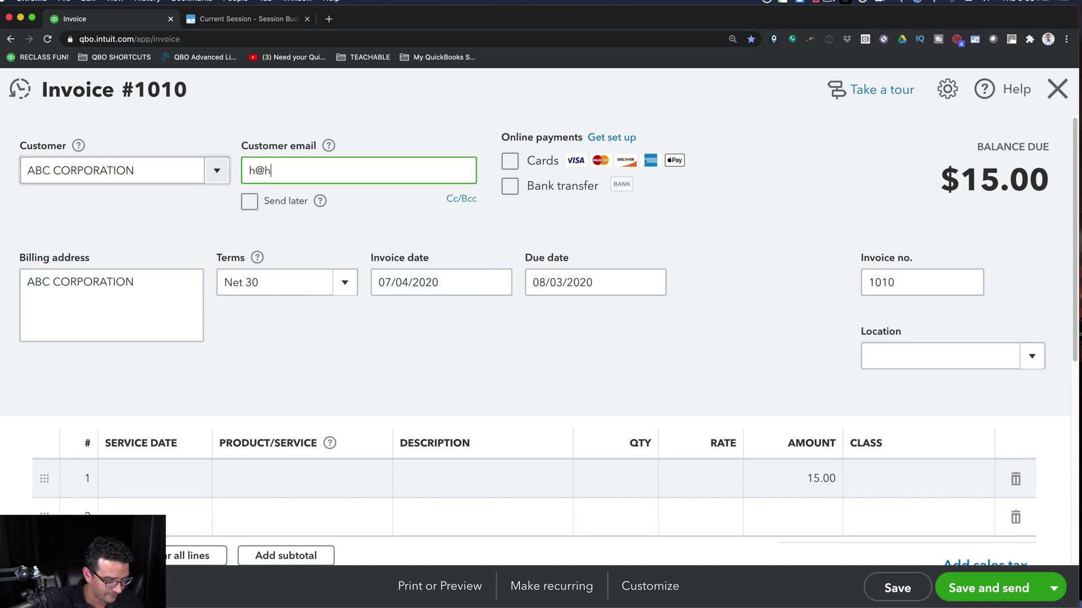
- Enter the customer's e-mail and toggle the Cards and online payment options, leaving Send later ticked
key(Tab)
key(space)
key(Tab)
key(Tab)
key(space)
key(space)
key(Tab)
key(space)
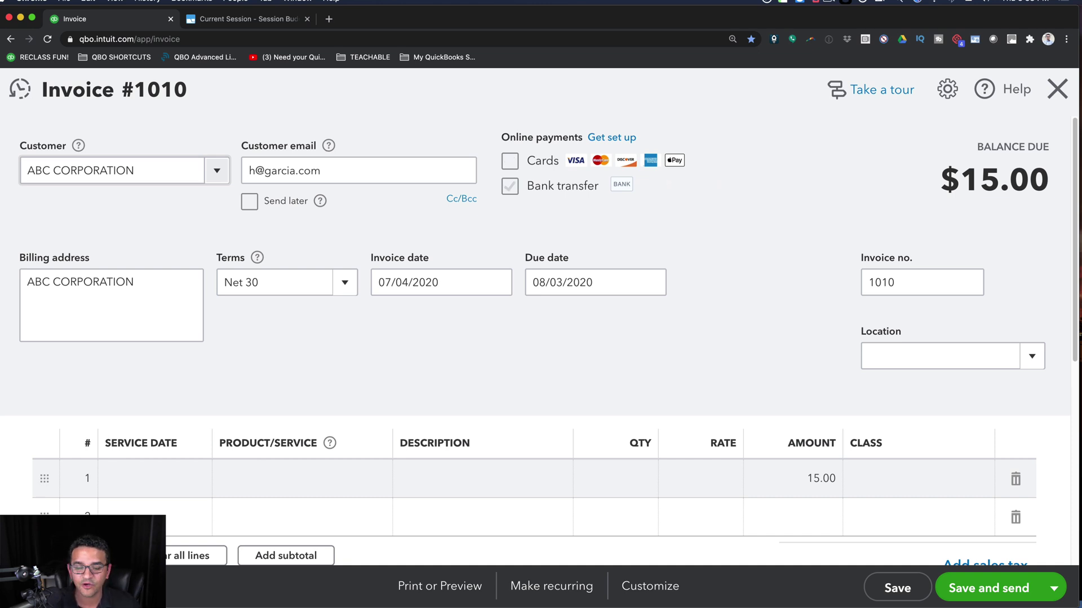
key(shift+Tab)
key(space)
key(space)
key(Tab)
key(Tab)
key(Tab)
key(Tab)
key(shift+Tab)
key(shift+Tab)
key(shift+Tab)
key(shift+Tab)
key(shift+Tab)
key(shift+Tab)
key(shift+Tab)
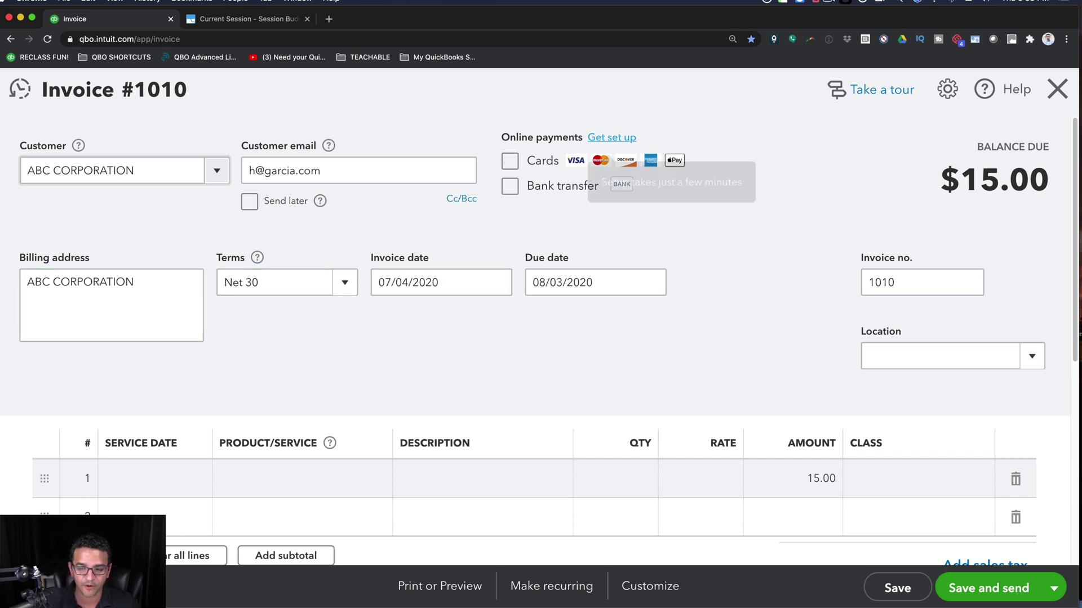
key(space)
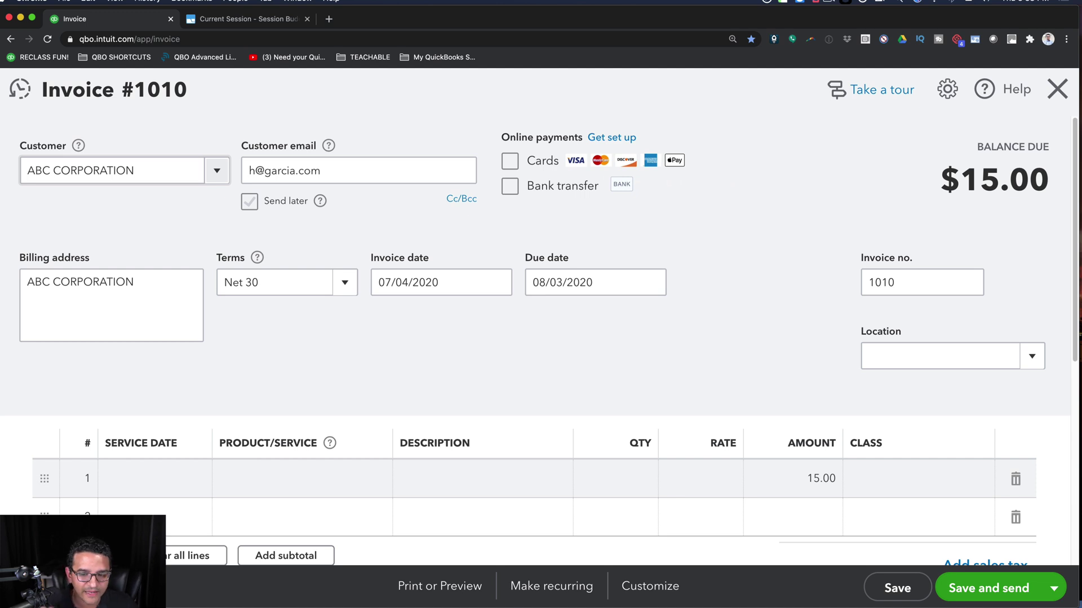
key(space)
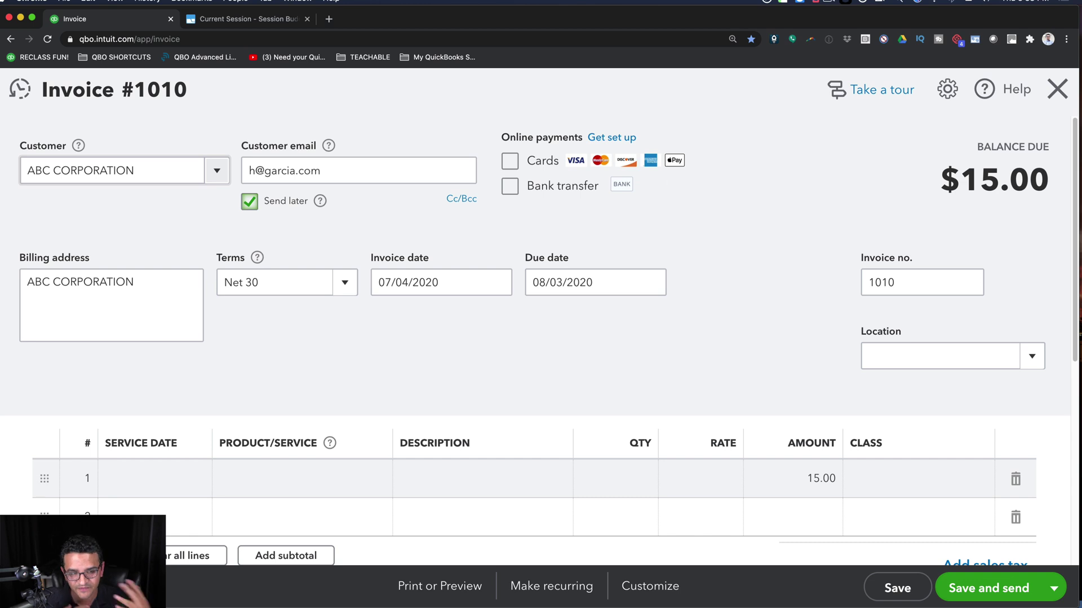
- Move through the invoice fields to line 1's Product/Service and drop down its product list
key(Tab)
key(Tab)
key(Tab)
key(Tab)
key(Tab)
key(Tab)
key(Tab)
key(Tab)
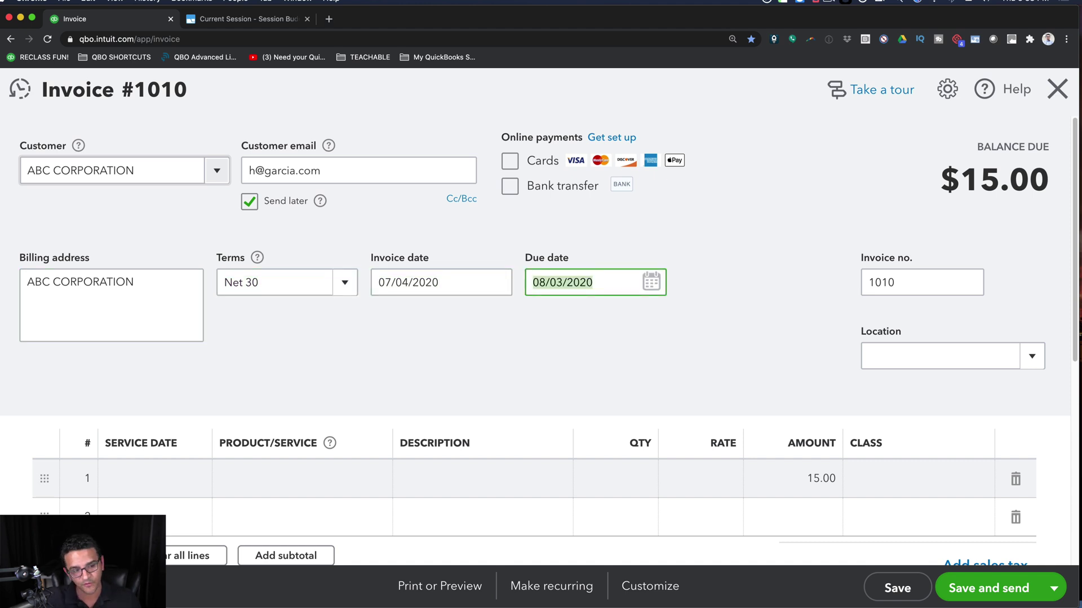
key(Tab)
key(Tab)
key(Tab)
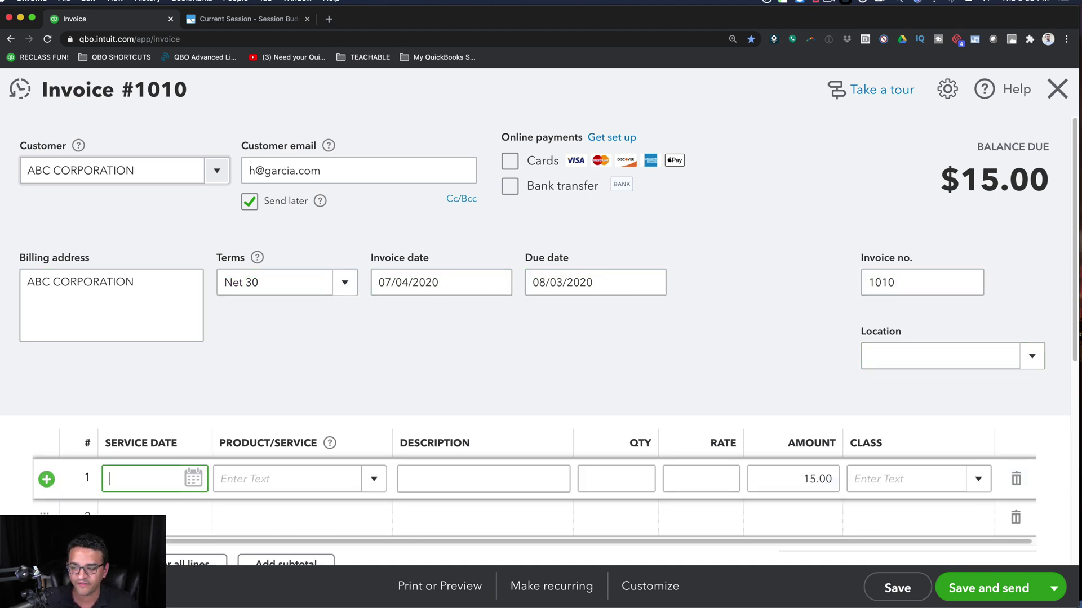
key(shift+Tab)
key(shift+Tab)
key(shift+Tab)
key(shift+Tab)
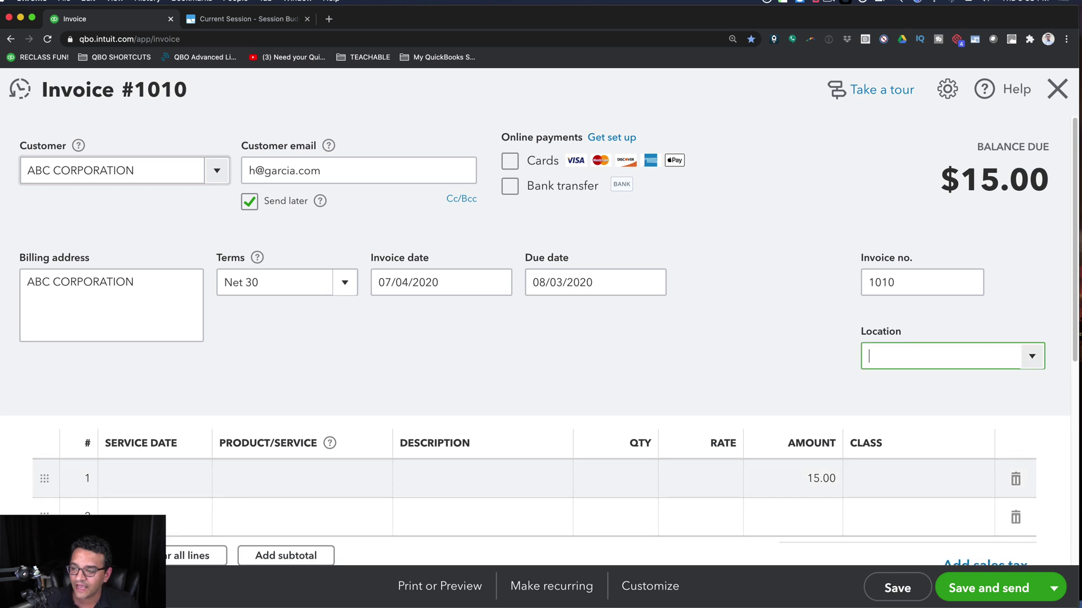
key(Tab)
key(Tab)
key(Tab)
key(Tab)
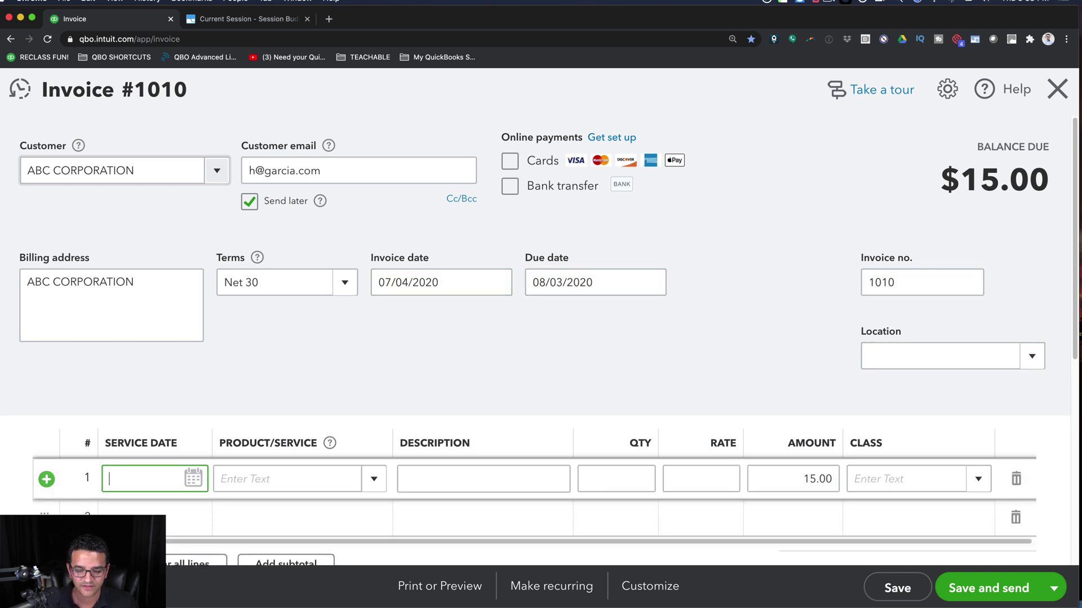
key(Tab)
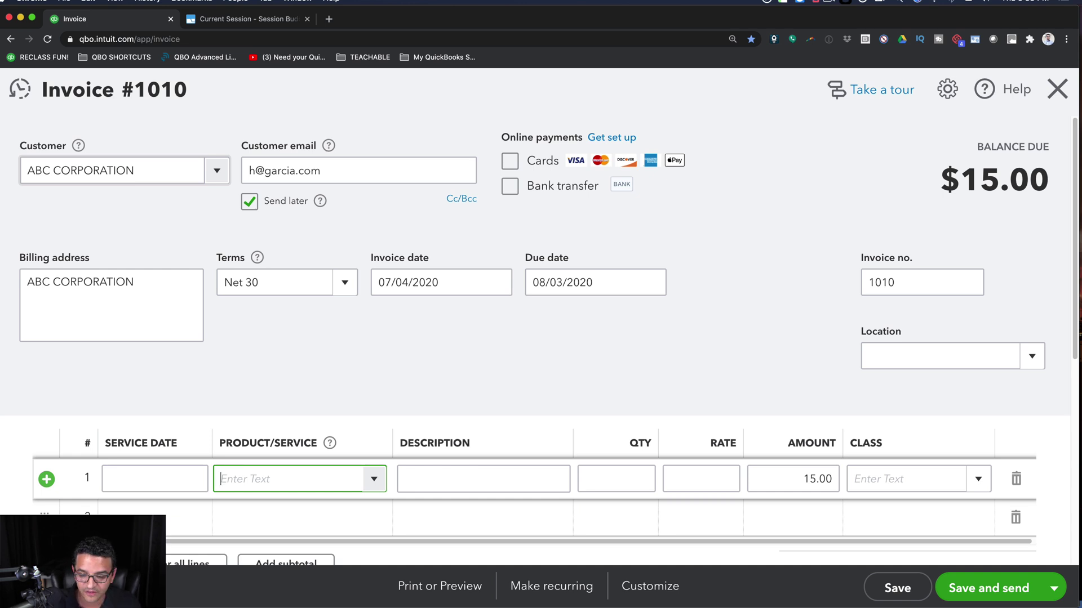
key(alt+Down)
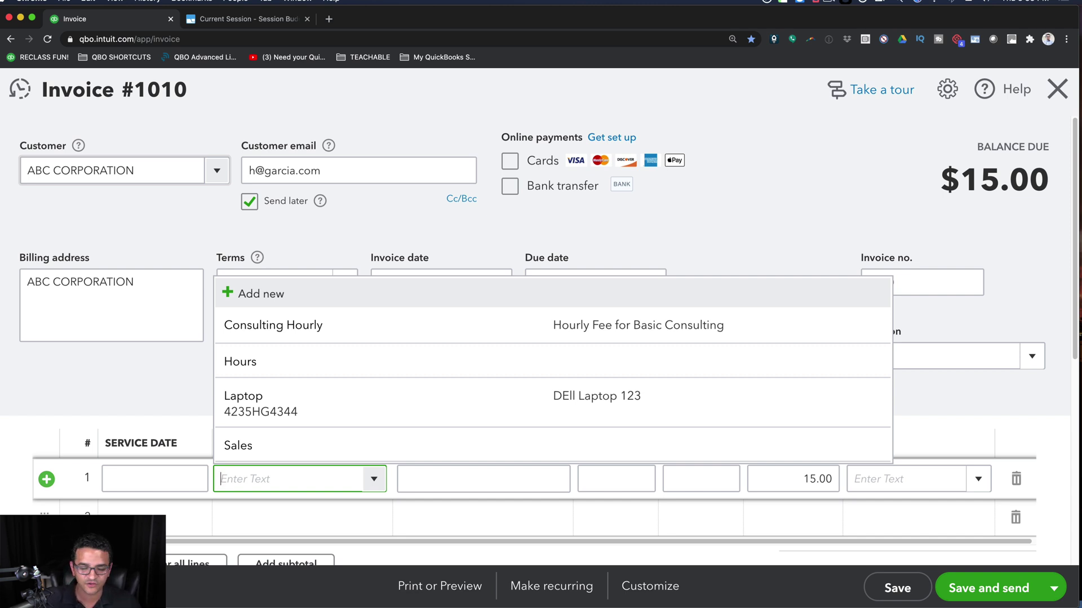
- Choose Hours as line 1's product from the dropdown, then move into its Description cell
key(Down)
key(Down)
key(Down)
key(Down)
key(Down)
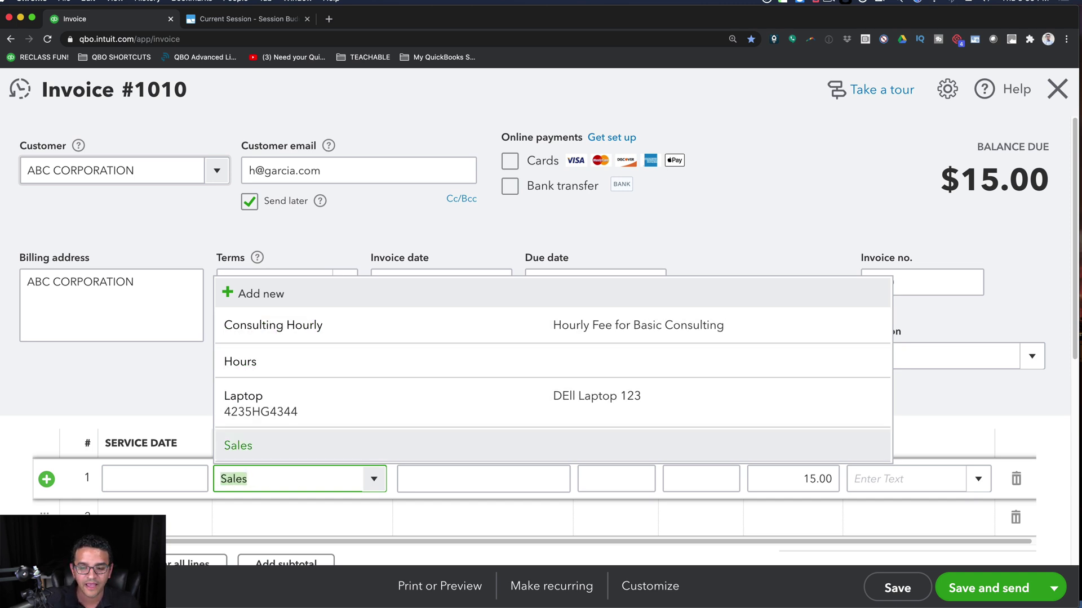
key(Up)
key(Up)
key(Up)
key(Up)
key(Up)
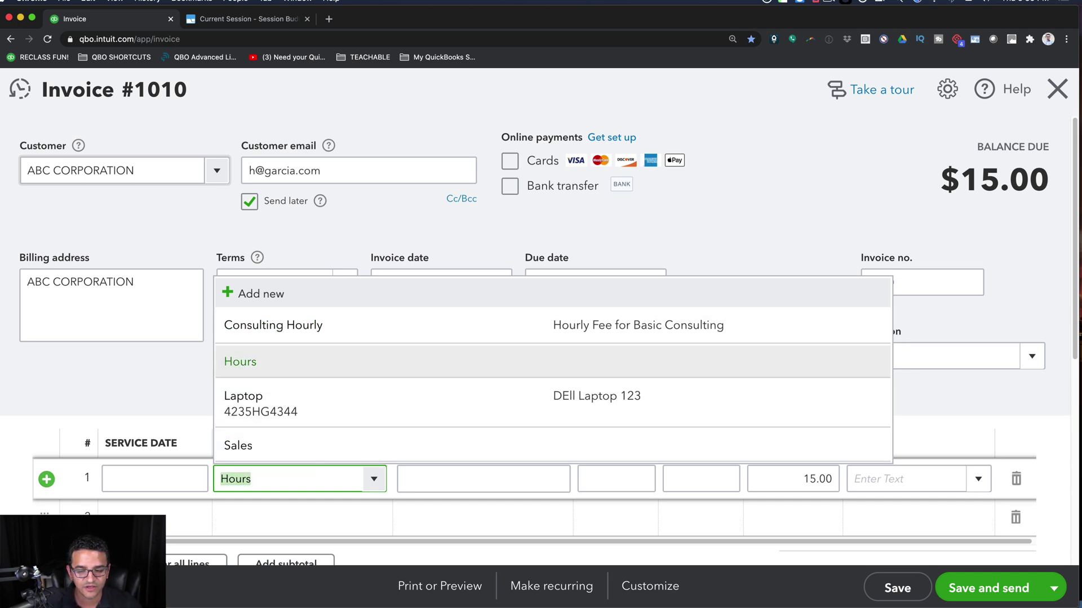
key(Down)
key(Down)
key(Down)
key(Up)
key(Up)
key(Down)
key(Up)
key(Down)
key(Down)
key(Up)
key(Up)
key(Down)
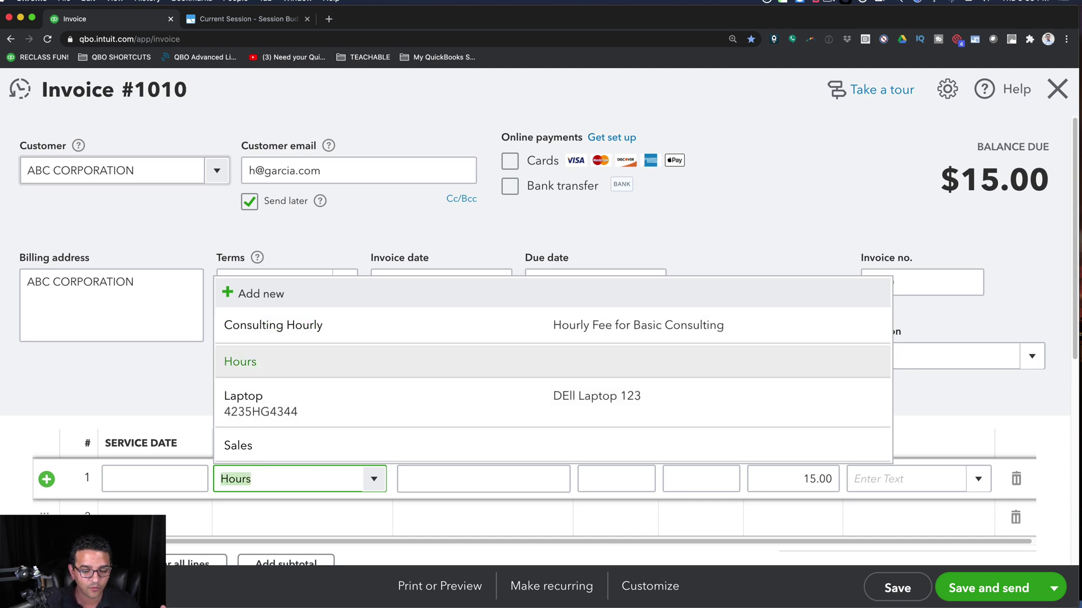
key(Return)
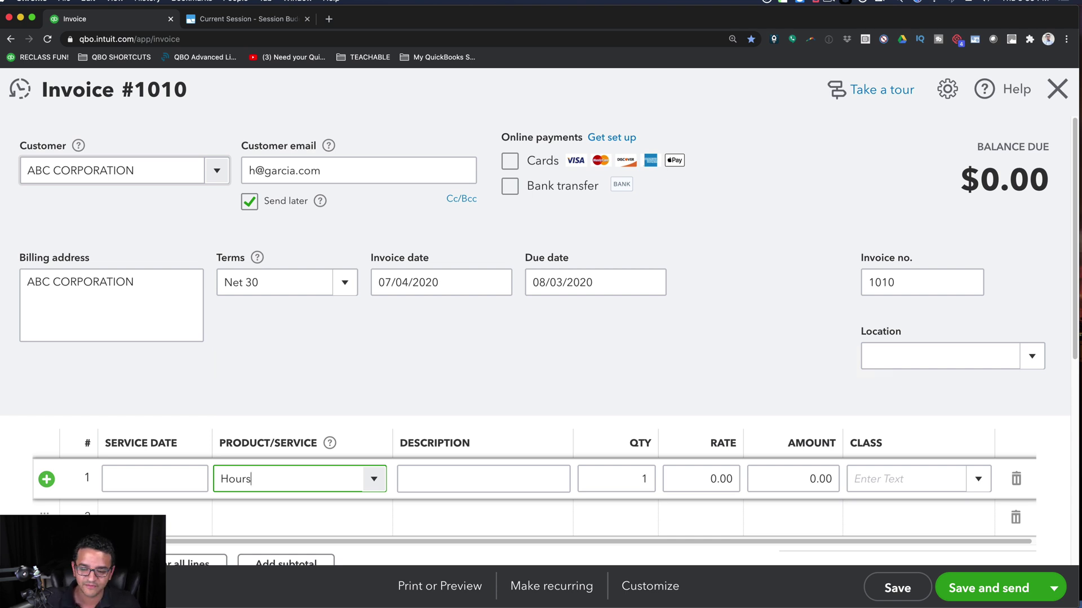
click(483, 479)
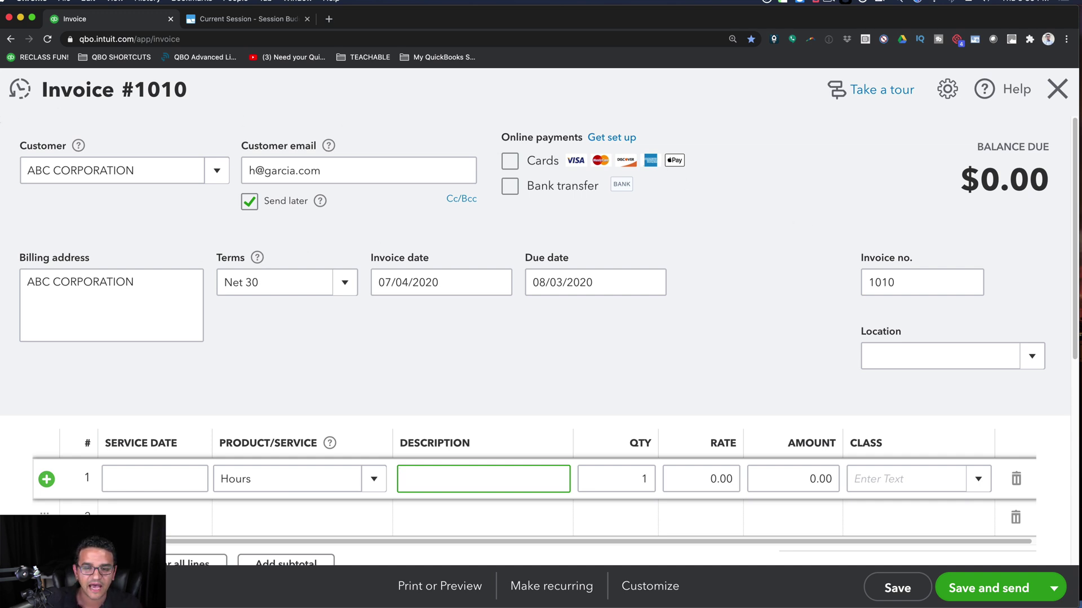
- Reveal the Keyboard Shortcuts bullet on the slide, then open QuickBooks' shortcuts reference with Ctrl+Alt+/
key(super+Tab)
click(316, 223)
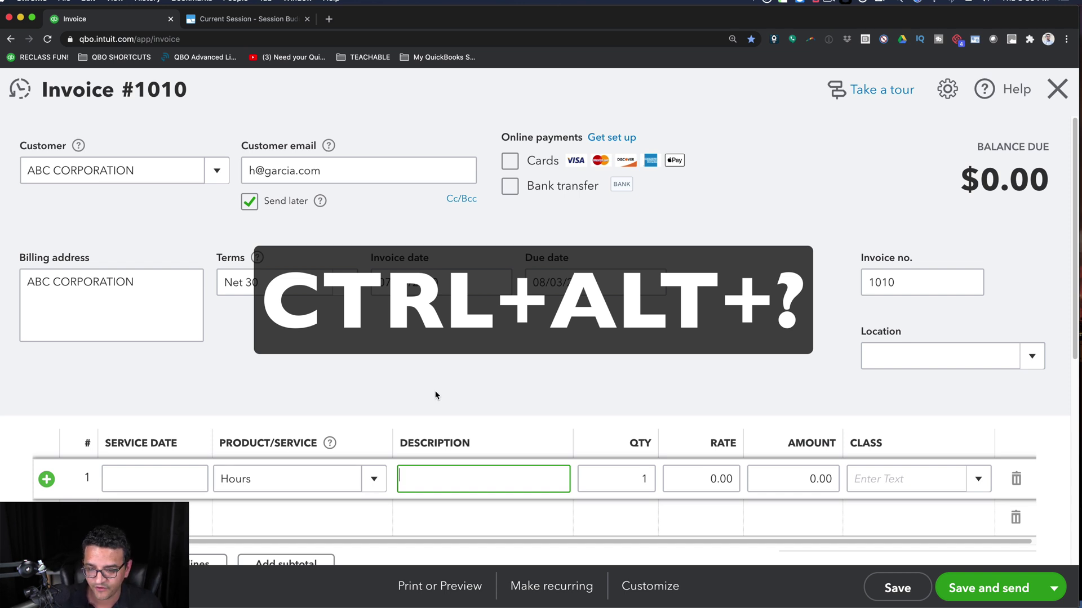
key(ctrl+alt+slash)
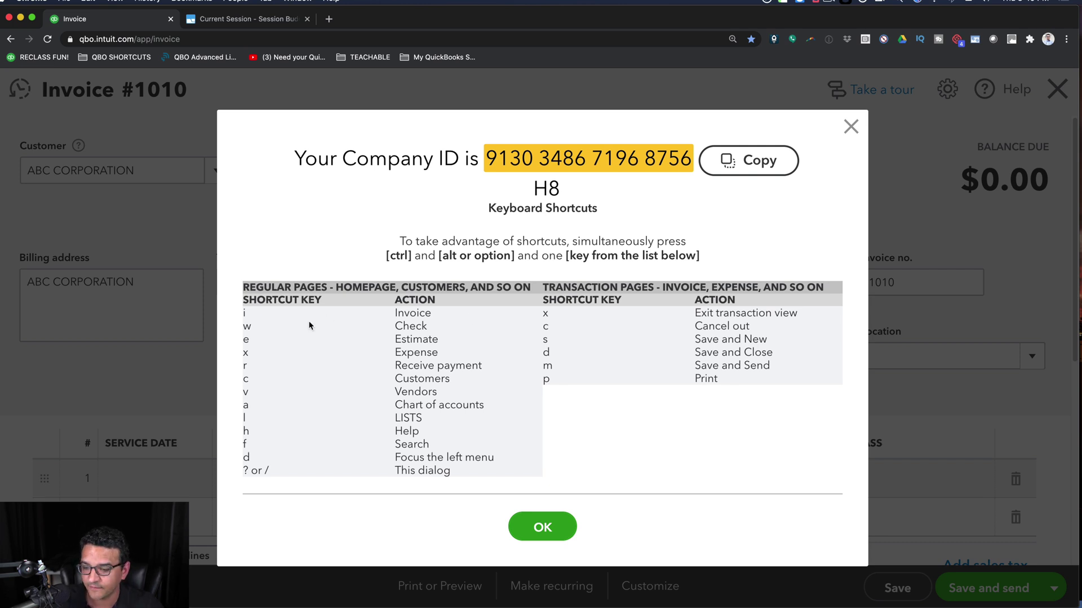
- Clear the highlight in the shortcuts list and close the Keyboard Shortcuts dialog
click(244, 340)
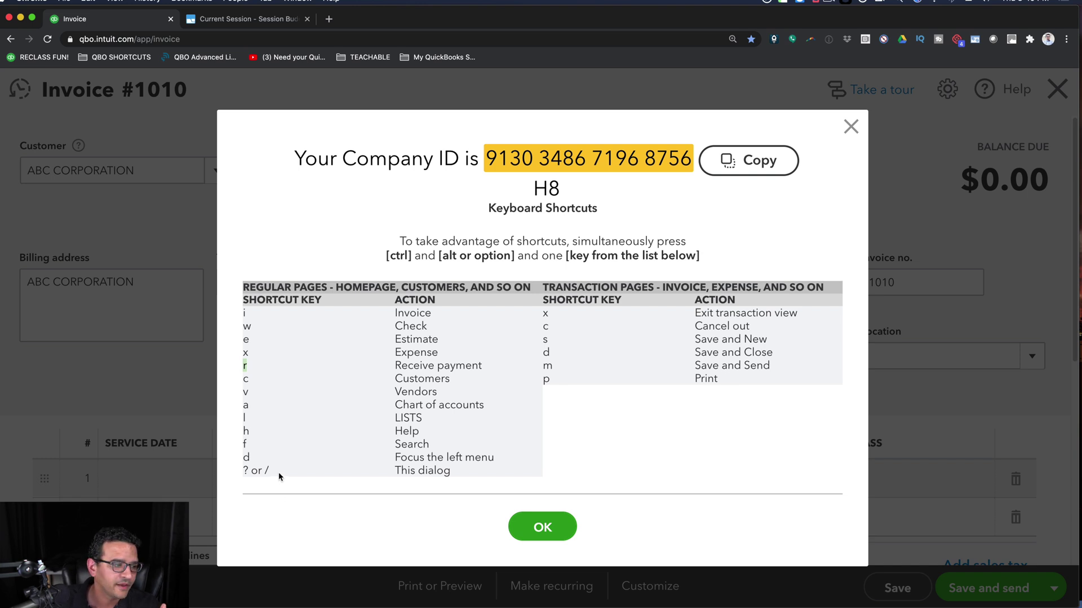
click(851, 127)
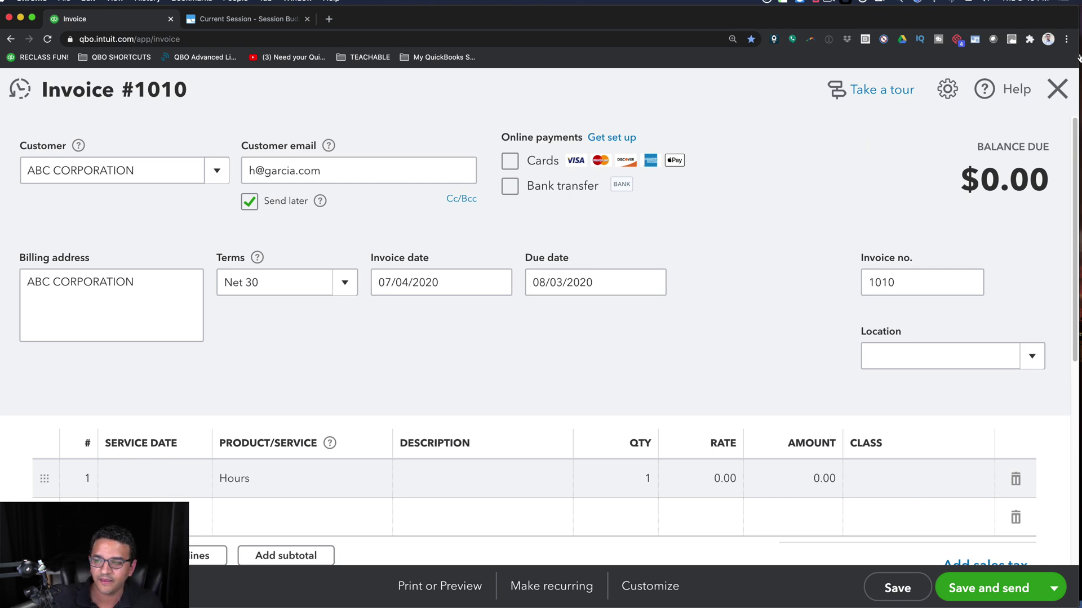
- Discard the unsaved invoice, jump to Chart of Accounts with Ctrl+Alt+A, then open and close a new expense
click(1057, 89)
click(617, 384)
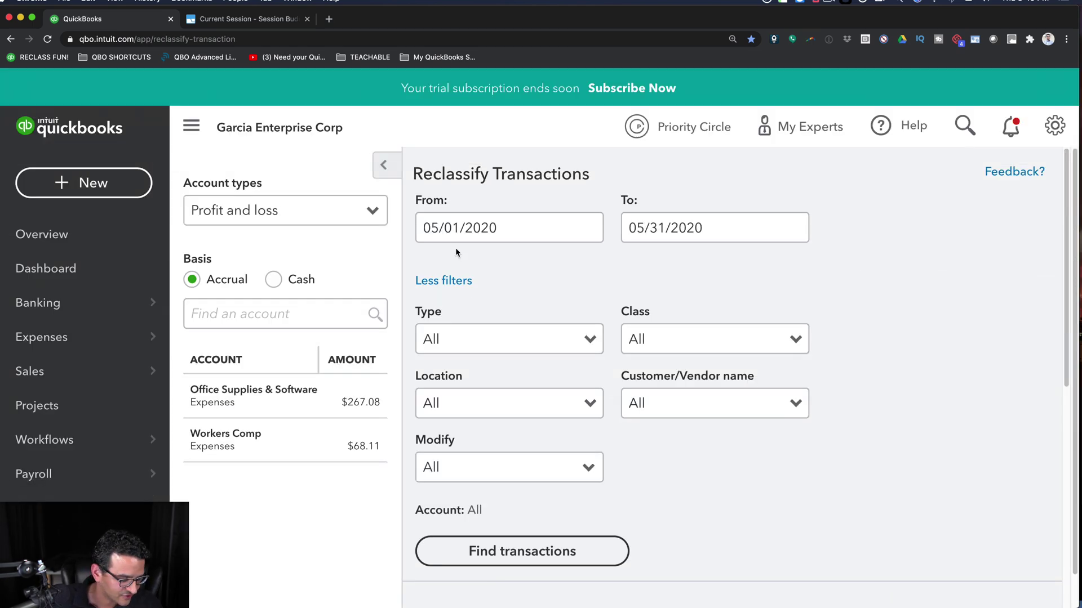
key(ctrl+alt+a)
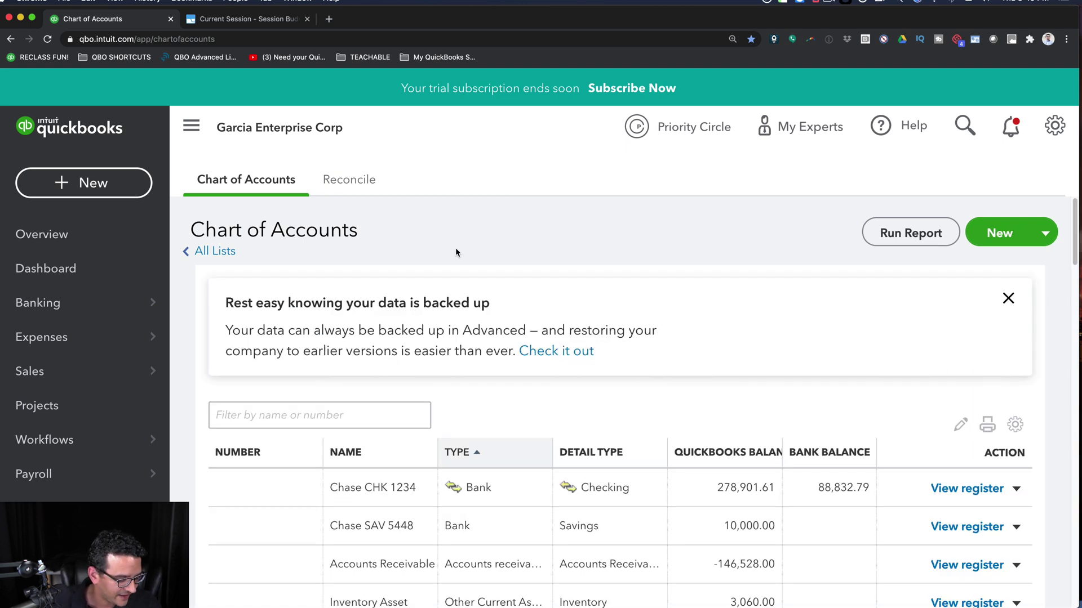
key(ctrl+alt+x)
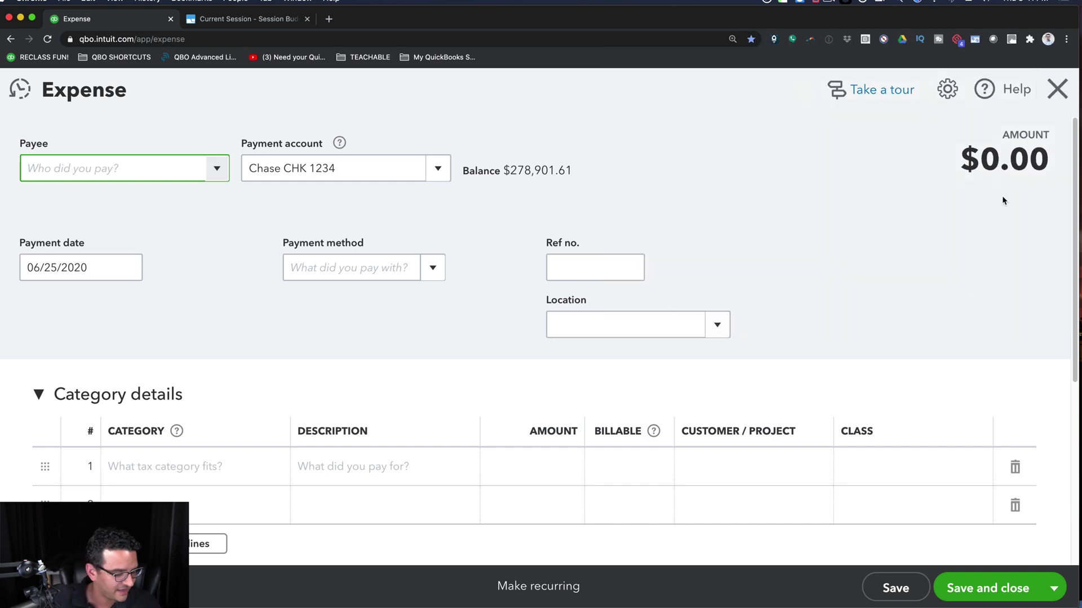
click(1057, 89)
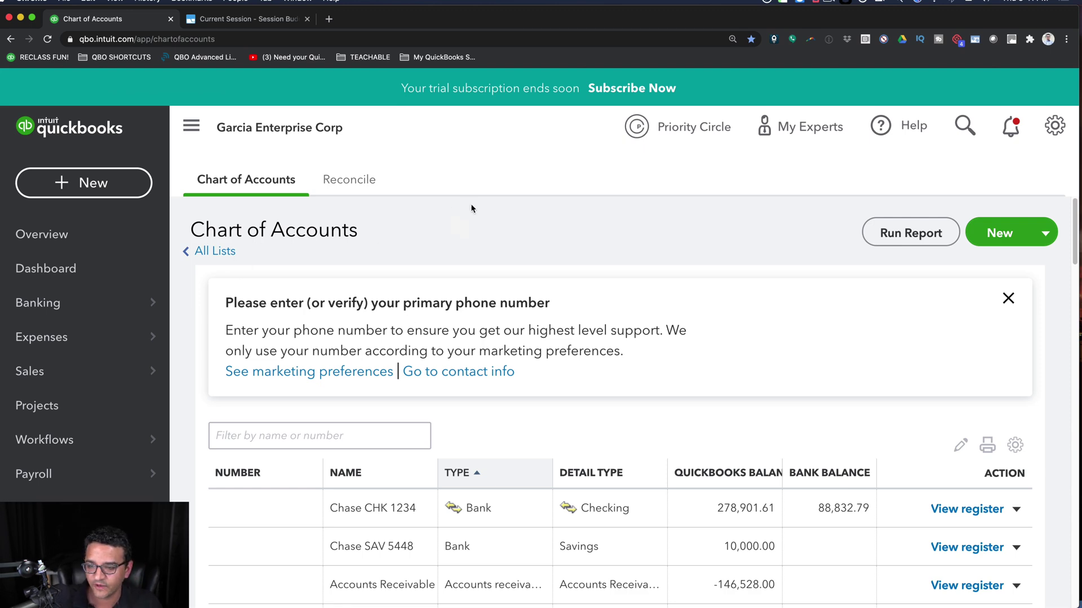
- Try the Ctrl+Alt+I invoice and Ctrl+Alt+R payment shortcuts, then view and close the shortcuts reference
key(ctrl+alt+i)
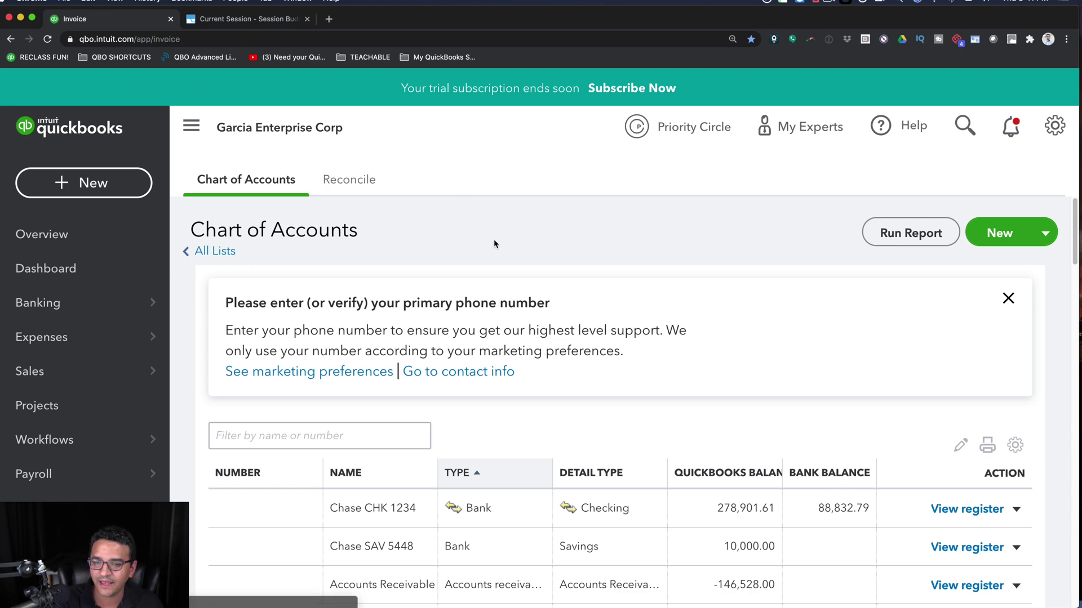
key(ctrl+alt+x)
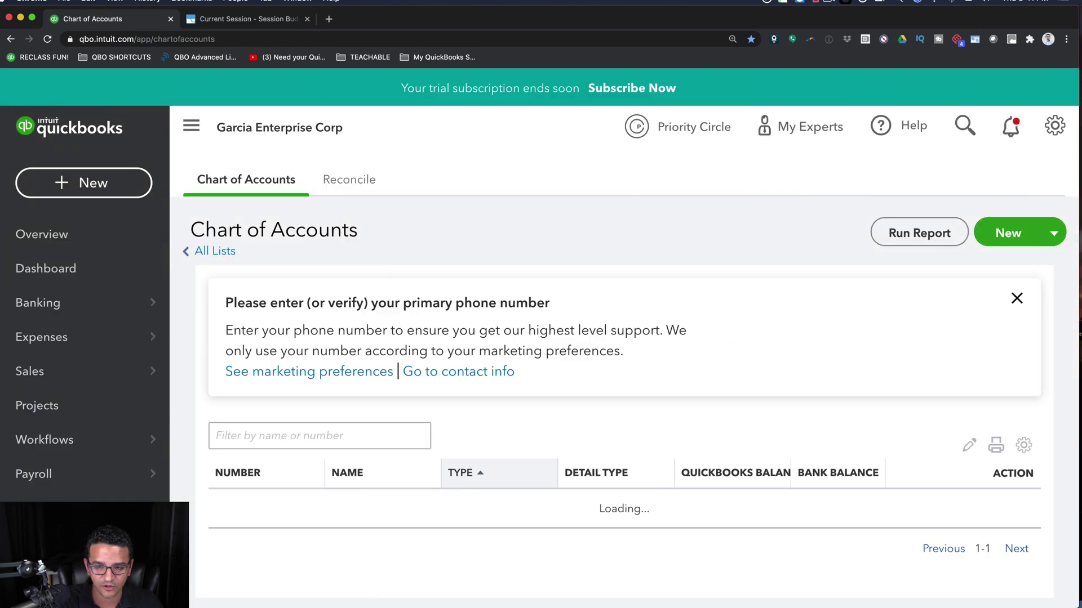
key(ctrl+alt+r)
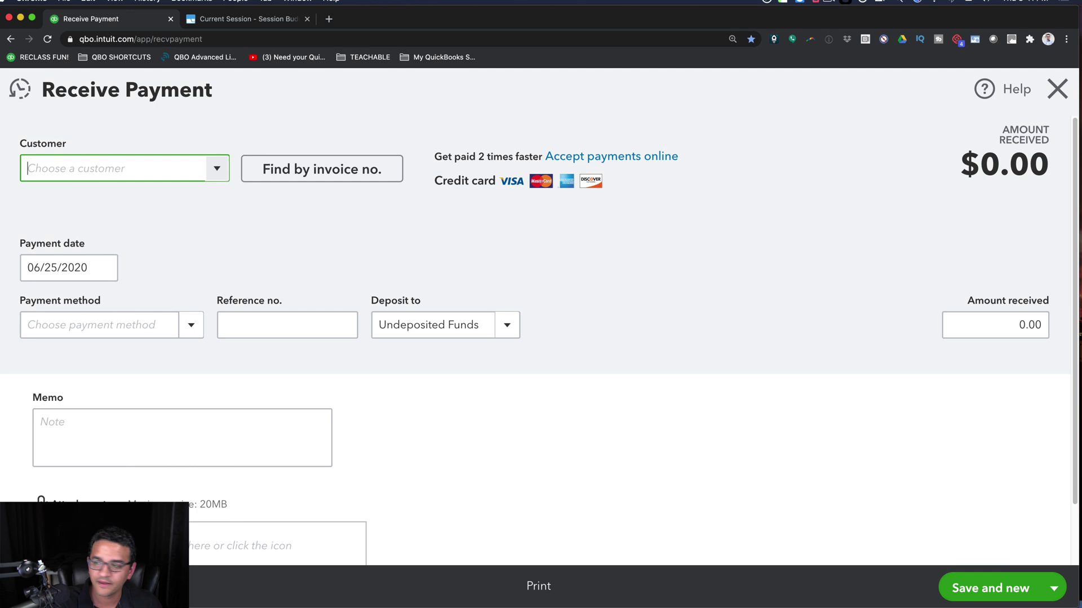
key(ctrl+alt+x)
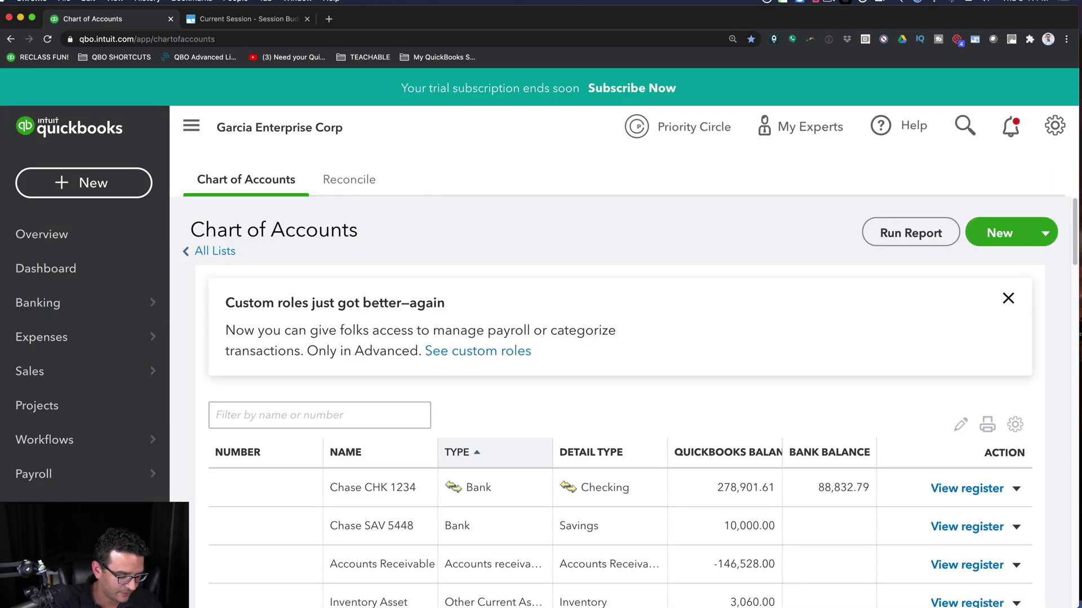
key(ctrl+alt+slash)
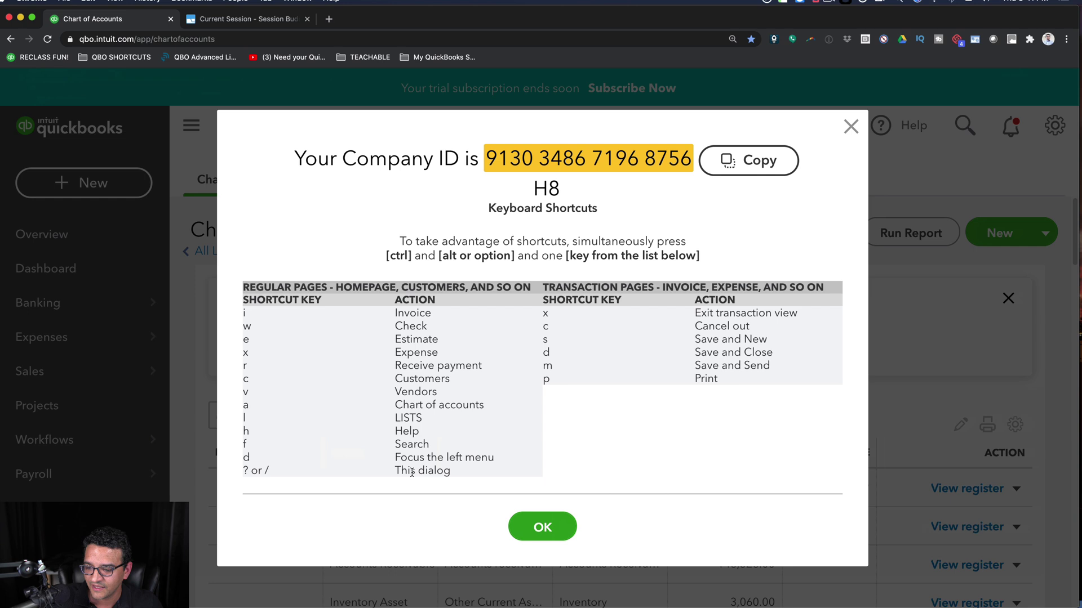
drag(425, 377, 470, 366)
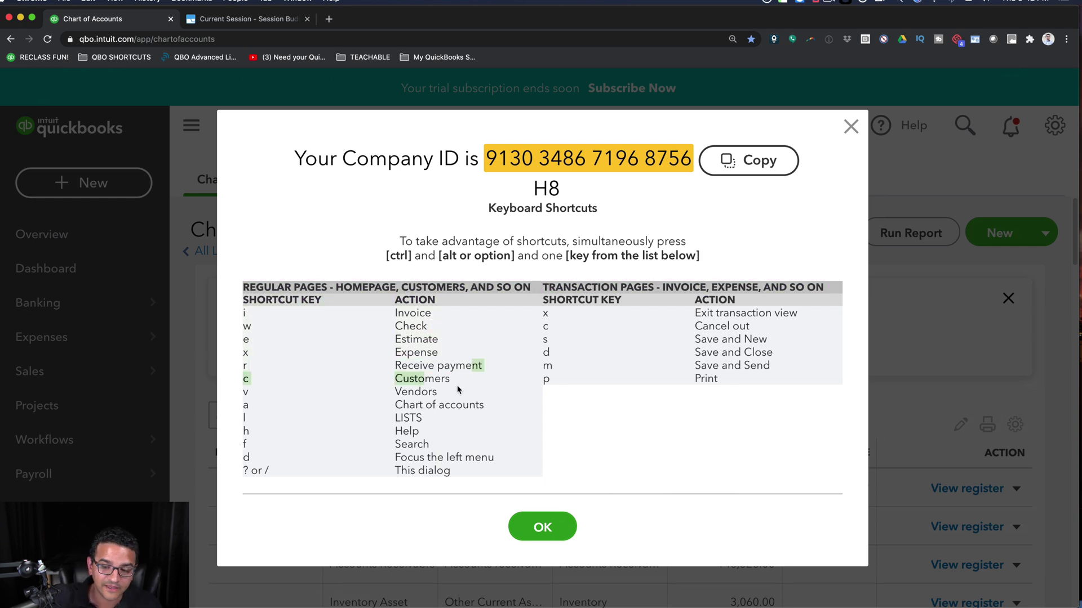
click(448, 419)
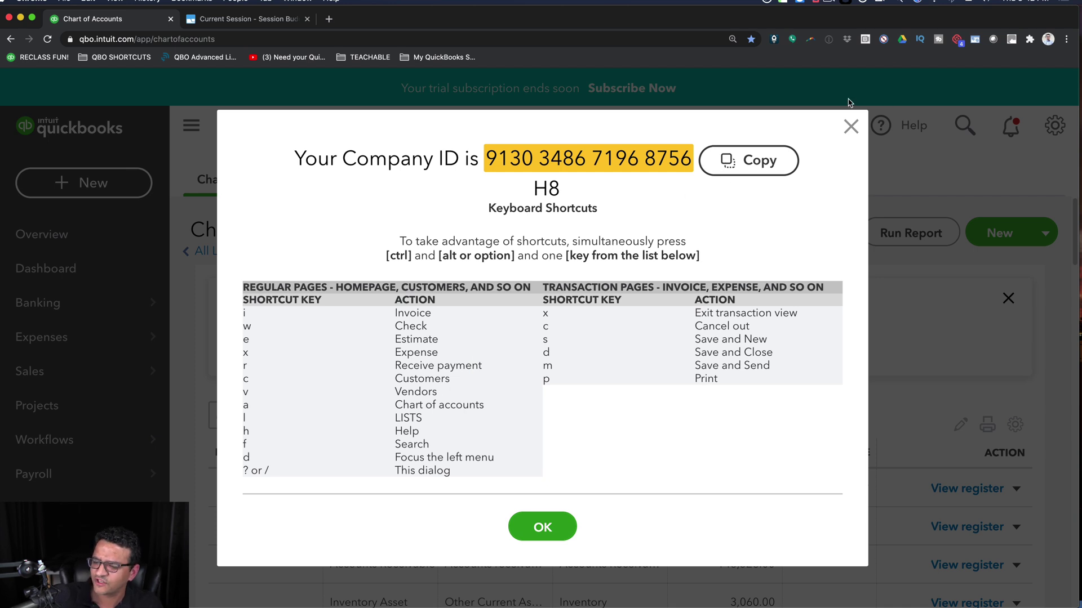
click(852, 125)
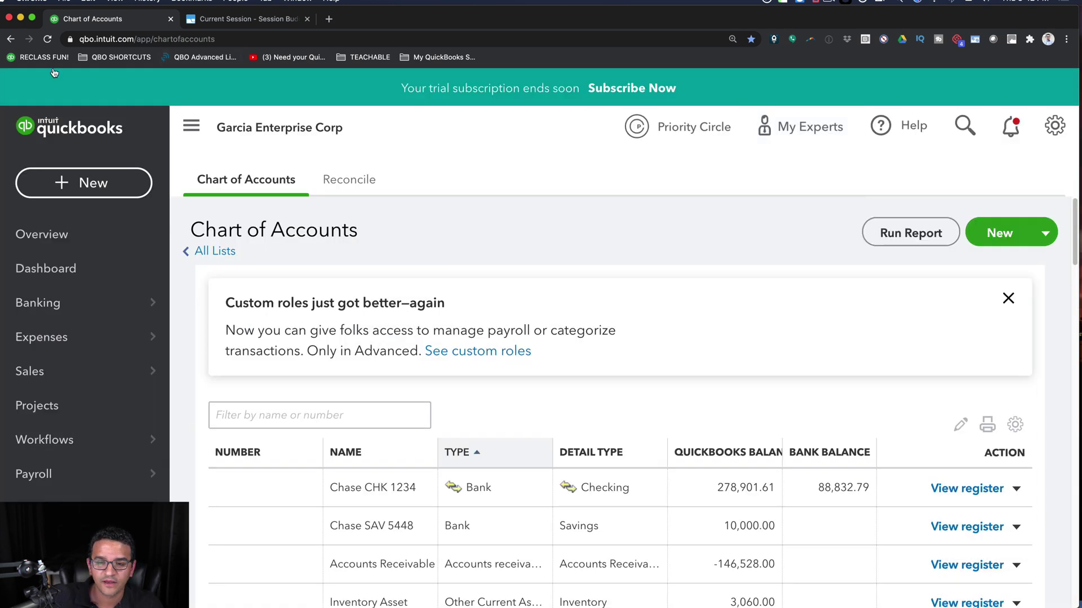
- Start a new Bill from +New and bookmark its page as 'Bill' on the bookmarks bar
click(90, 188)
click(237, 347)
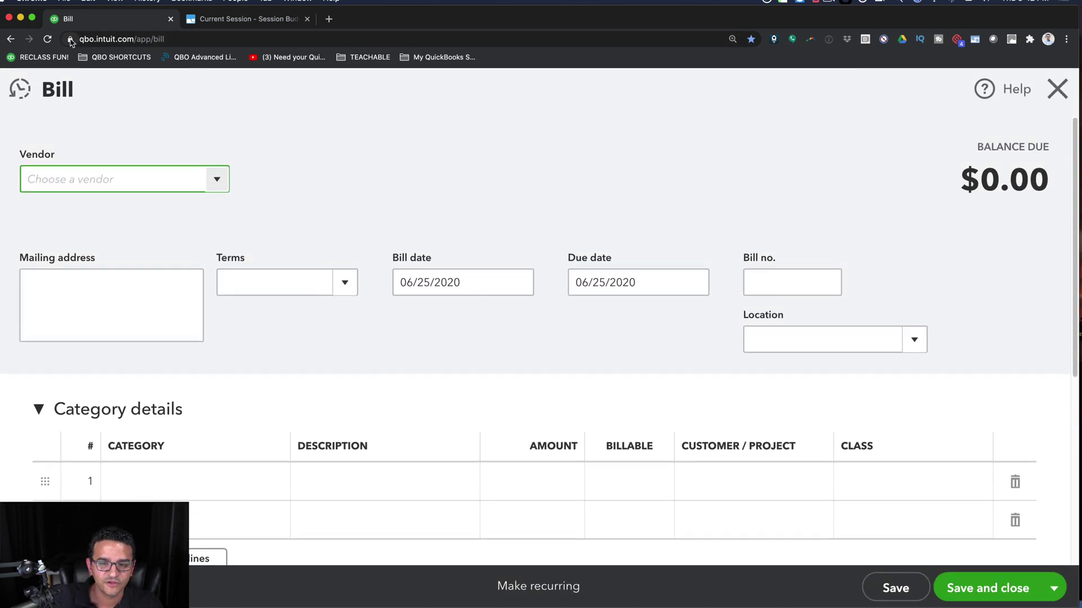
mouse_move(71, 42)
mouse_down()
mouse_move(470, 49)
mouse_move(514, 60)
mouse_up()
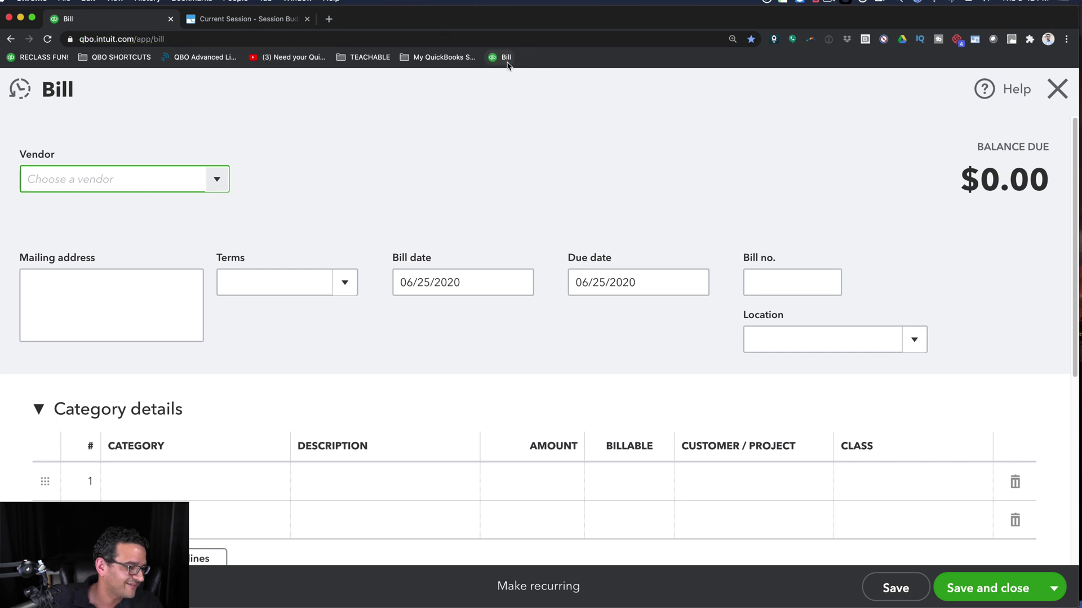
- Close the bill, reopen it via the Bill bookmark, go to Overview, and show the shortcuts list and slide
click(1059, 89)
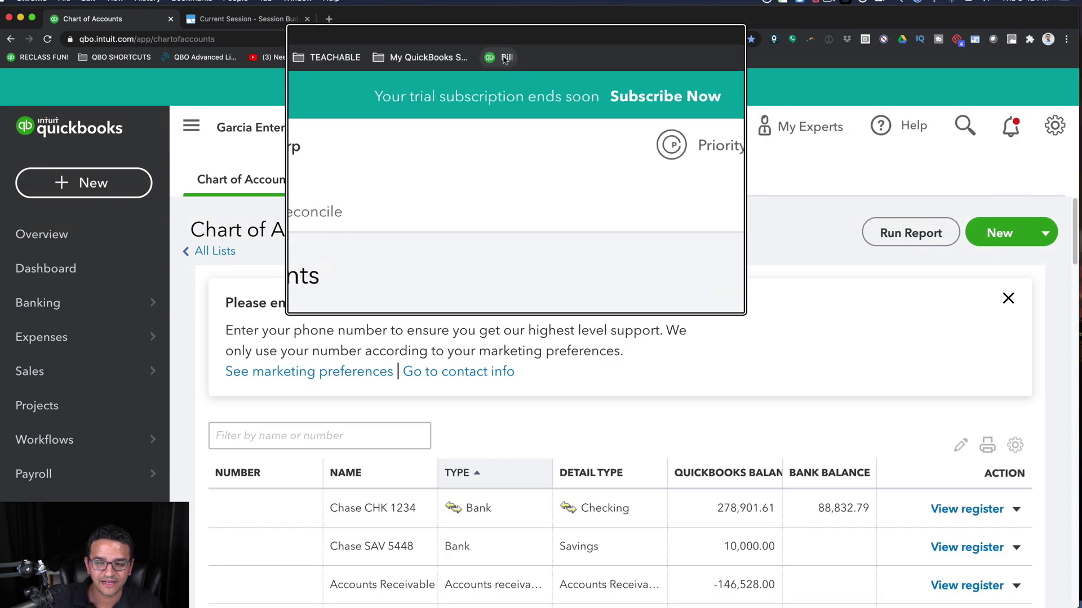
click(503, 57)
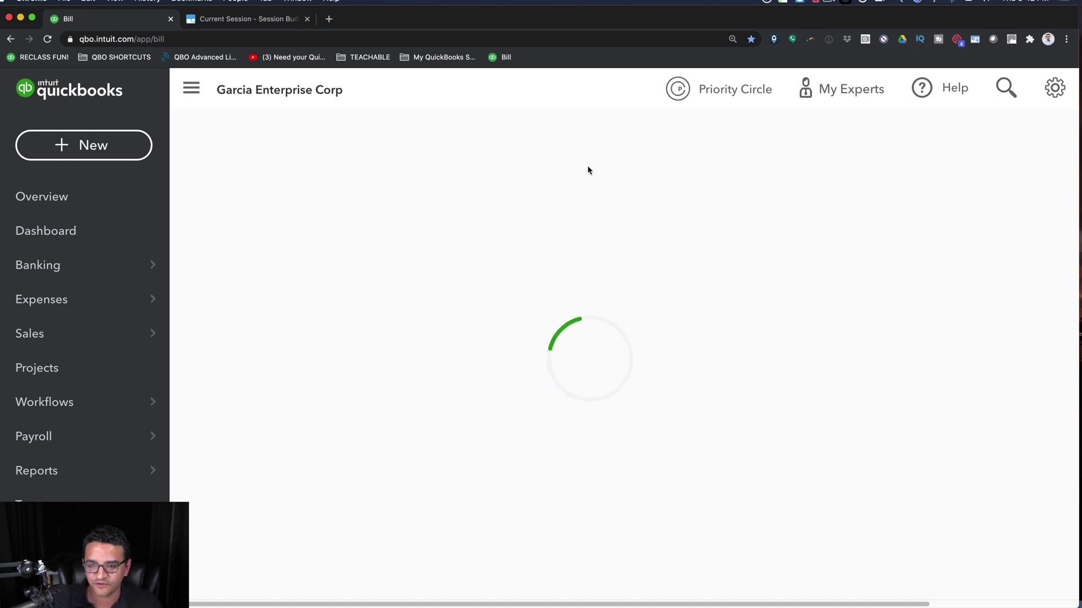
click(54, 198)
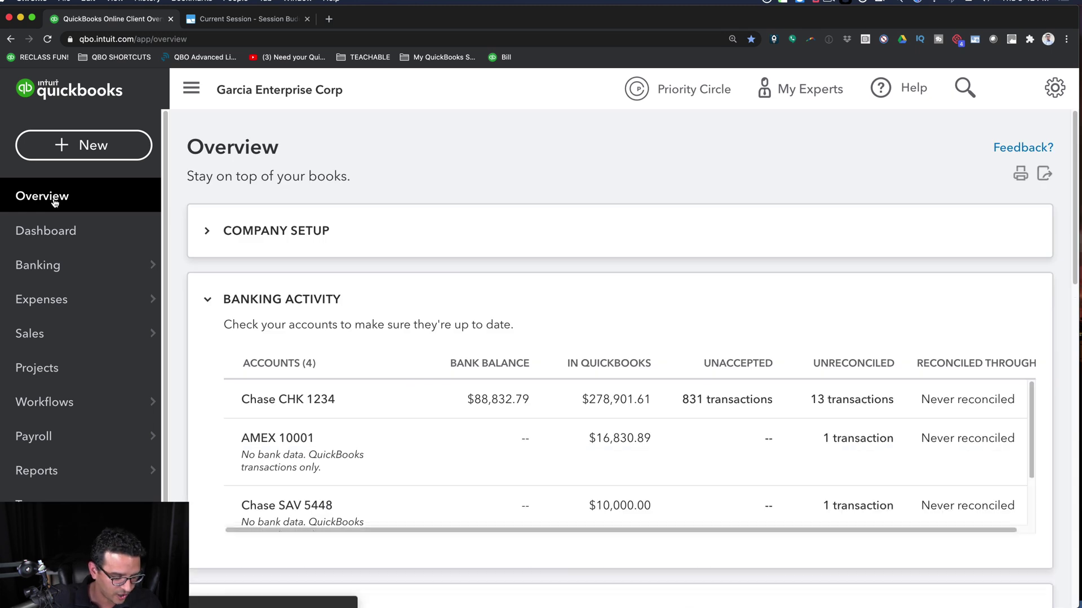
key(ctrl+alt+slash)
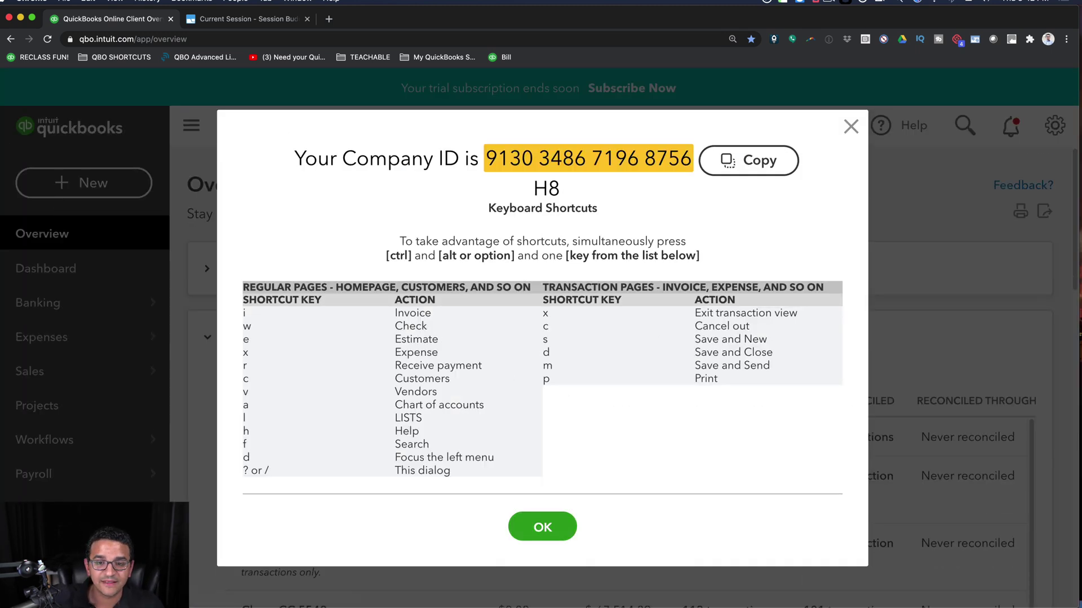
key(super+Tab)
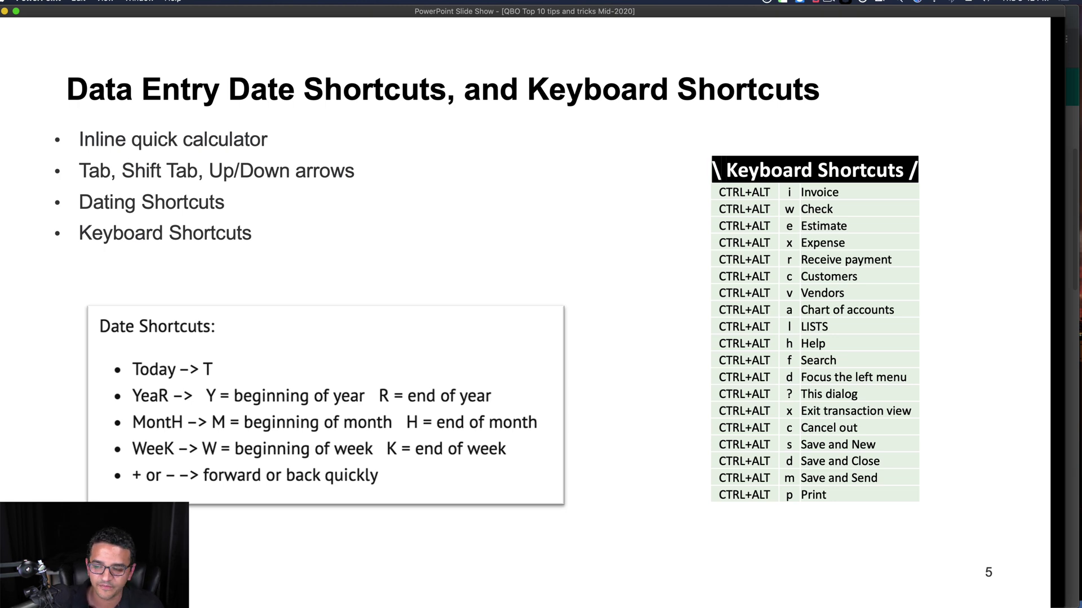
- Exit the PowerPoint keyboard-shortcuts slide show and switch back to QuickBooks Online in Chrome
key(Escape)
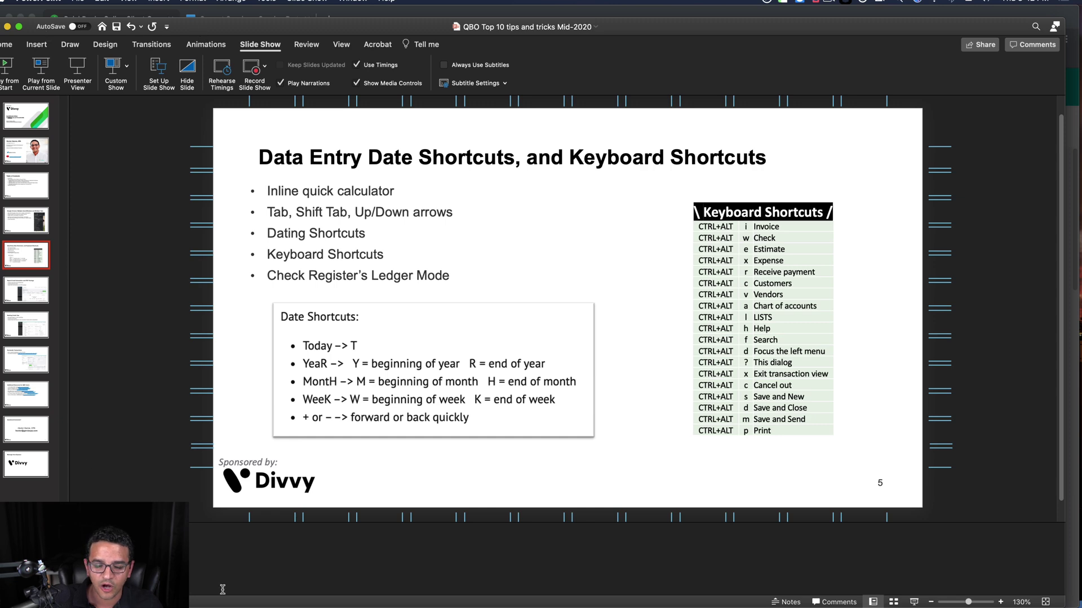
click(914, 602)
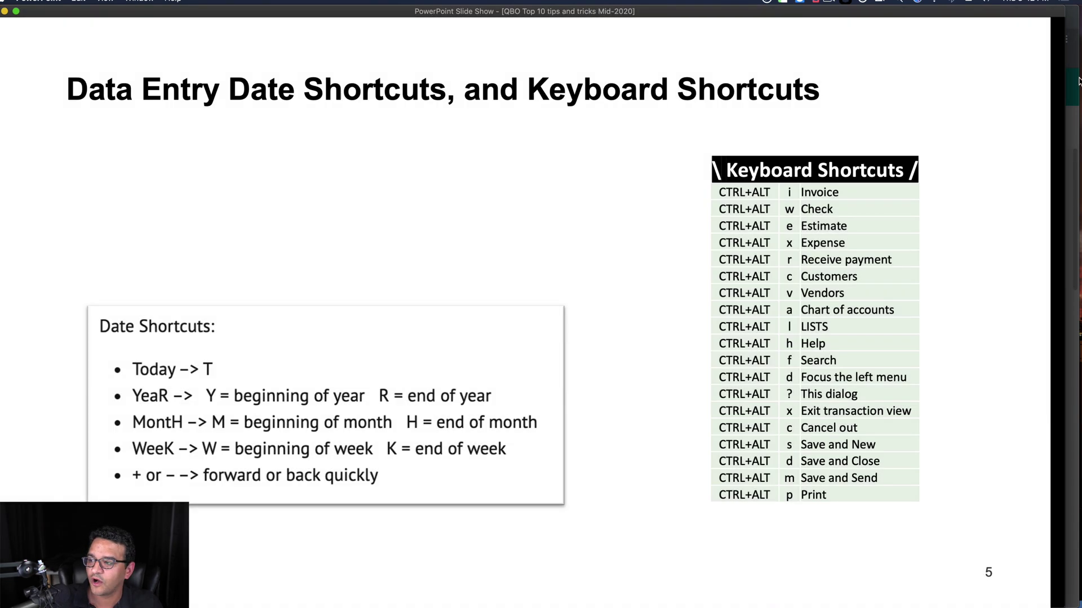
key(super+Tab)
- Close the Keyboard Shortcuts list and reach Advanced Search through the Ctrl+Alt+F transaction search
click(848, 127)
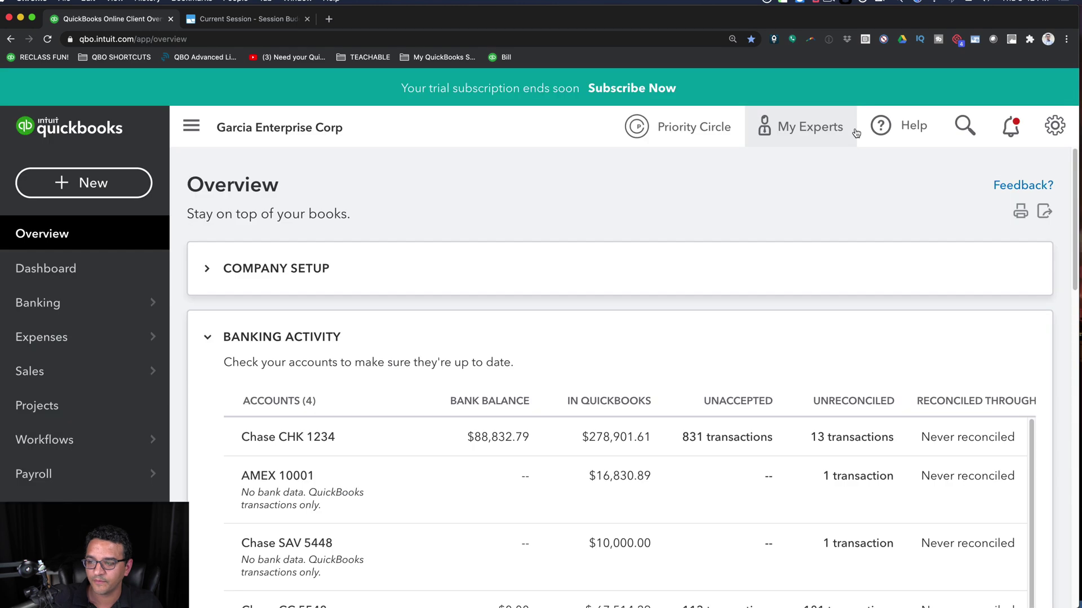
key(ctrl+alt+f)
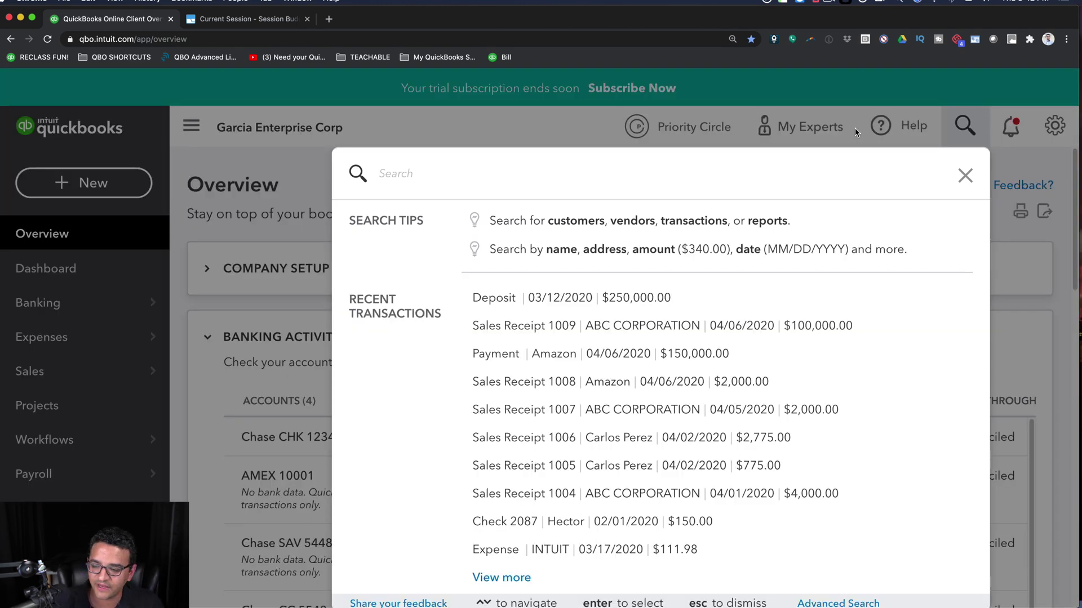
click(529, 193)
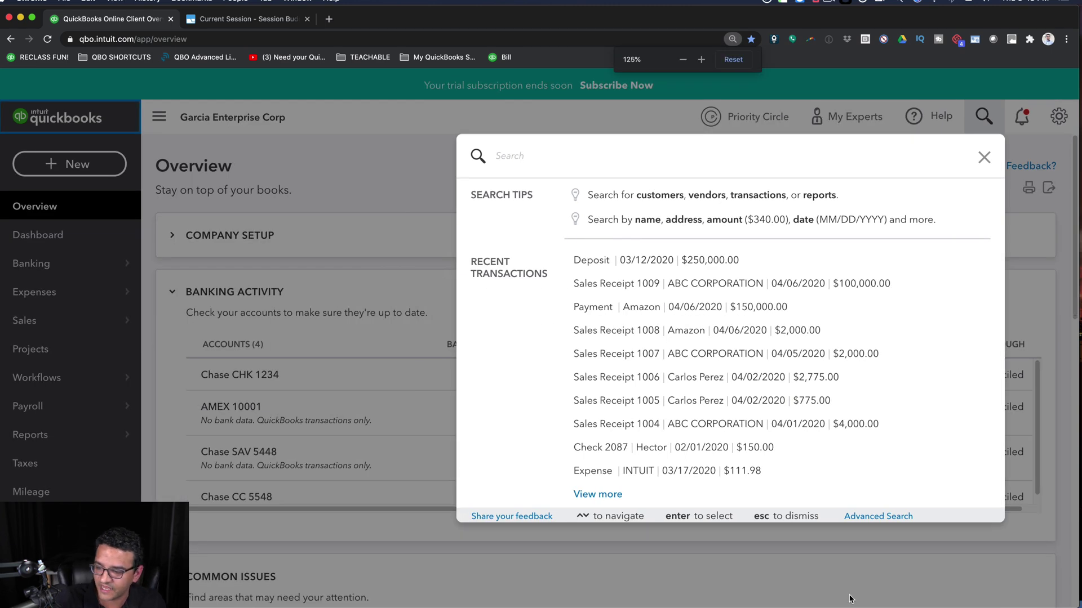
click(885, 520)
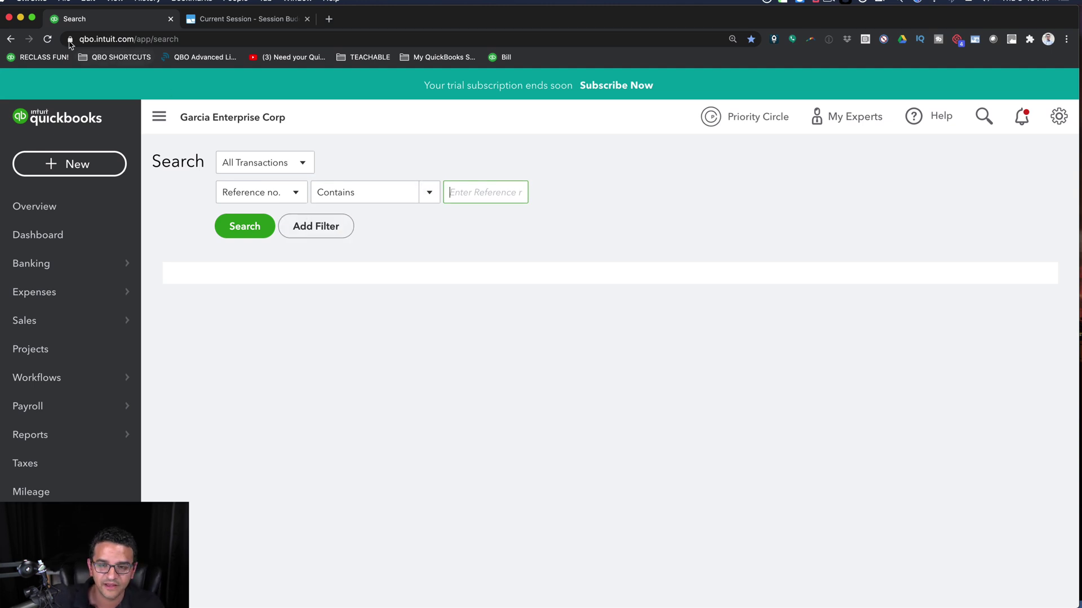
- Bookmark the Advanced Search page after Bill and reopen it from the new Search bookmark
mouse_move(70, 41)
mouse_down()
mouse_move(589, 46)
mouse_move(539, 60)
mouse_up()
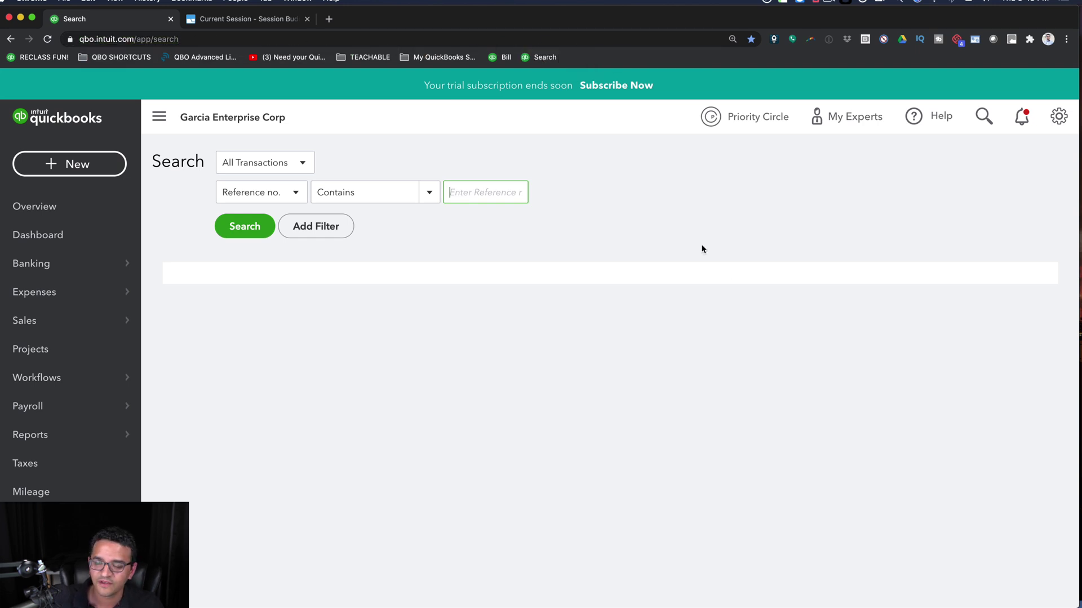
click(542, 57)
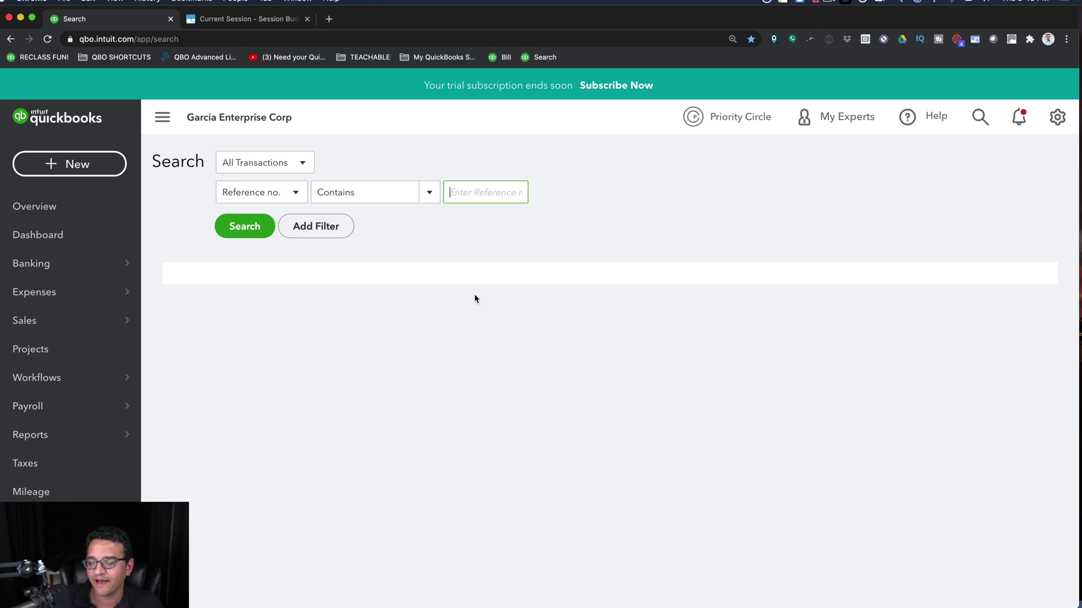
key(super+Tab)
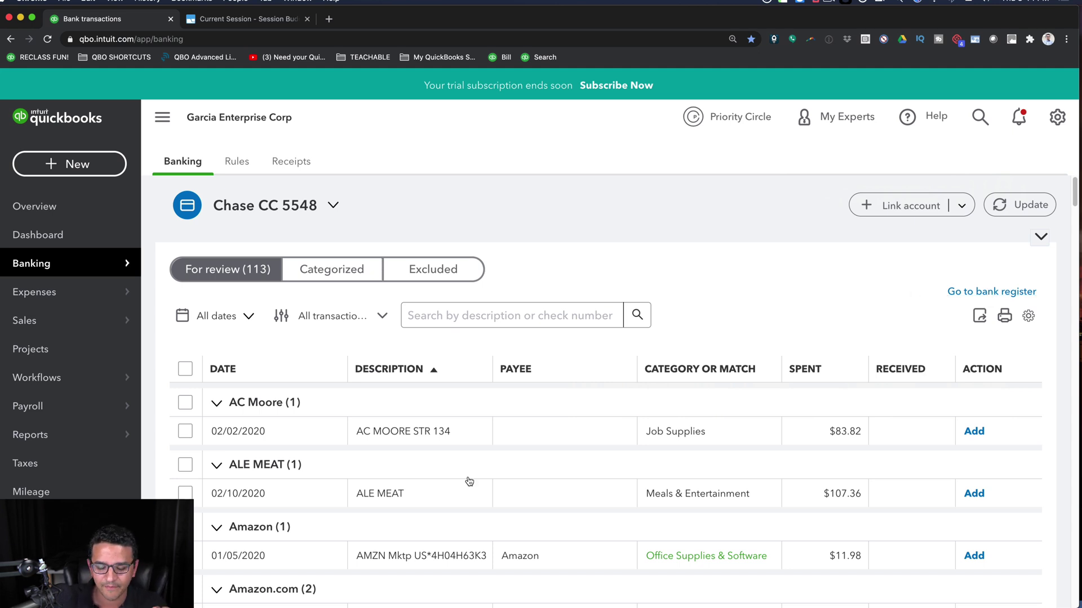
- Open the AMEX 10001 credit card register from the Chart of Accounts
mouse_move(56, 520)
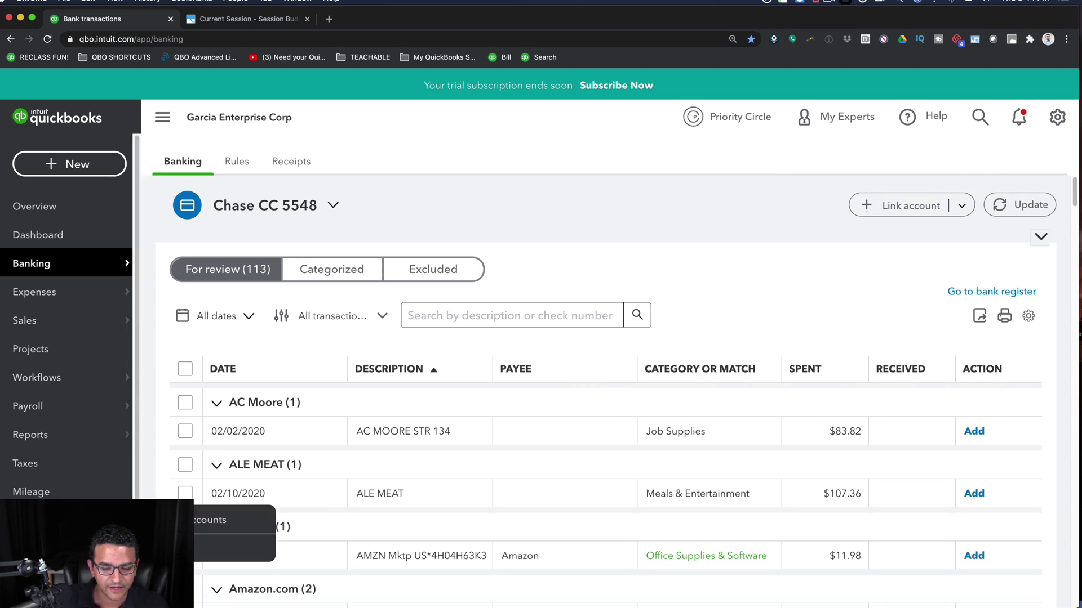
click(169, 520)
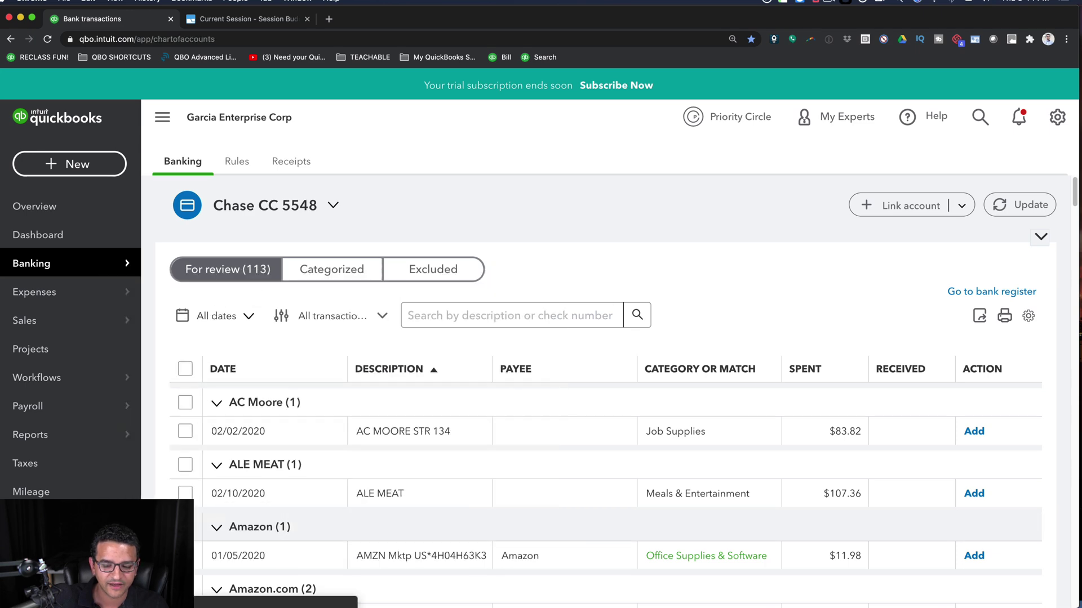
scroll(345, 431, down, 1)
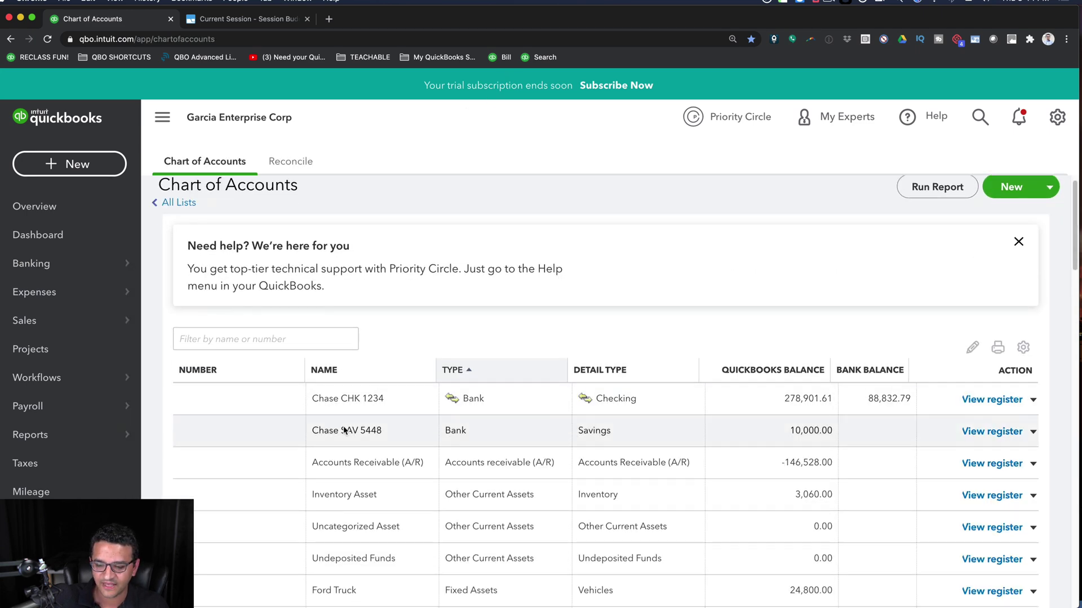
scroll(360, 423, down, 5)
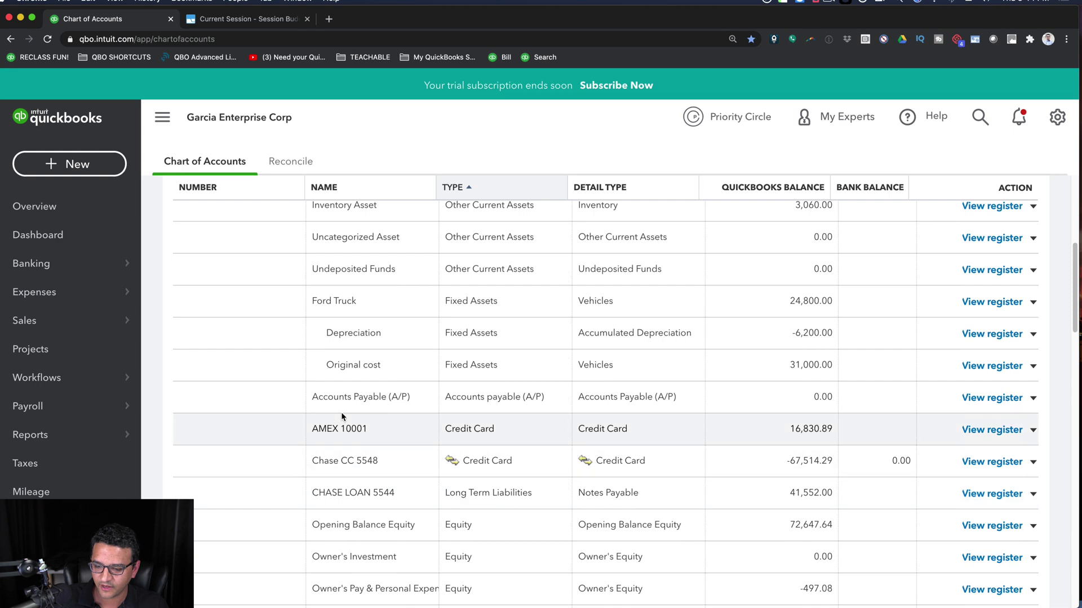
click(983, 431)
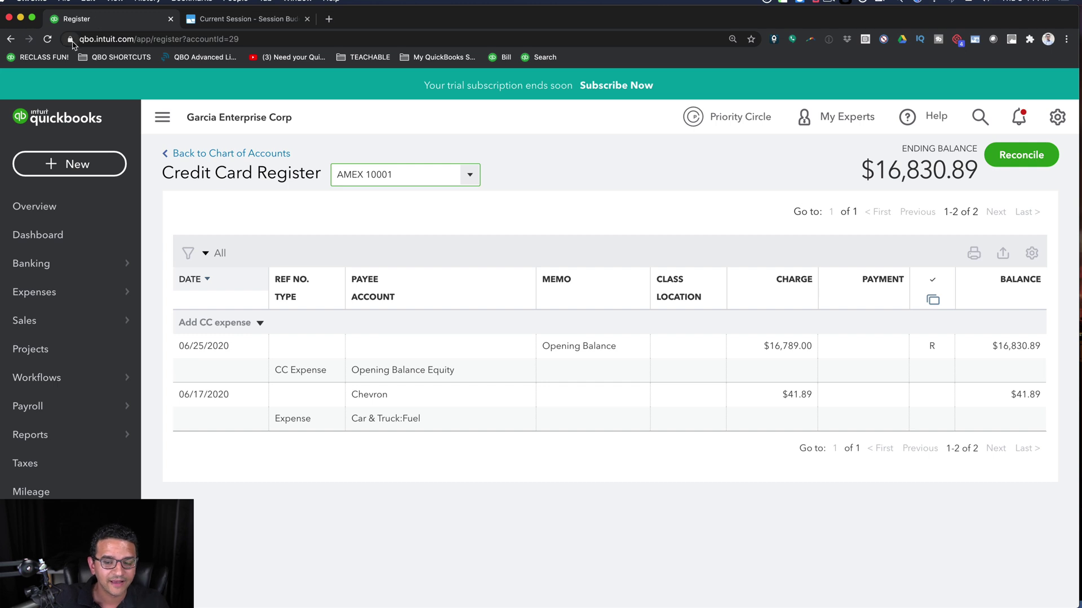
- Save the AMEX register as a Register bookmark after Search and reopen it from there
mouse_move(85, 41)
mouse_down()
mouse_move(617, 45)
mouse_move(591, 63)
mouse_up()
click(591, 62)
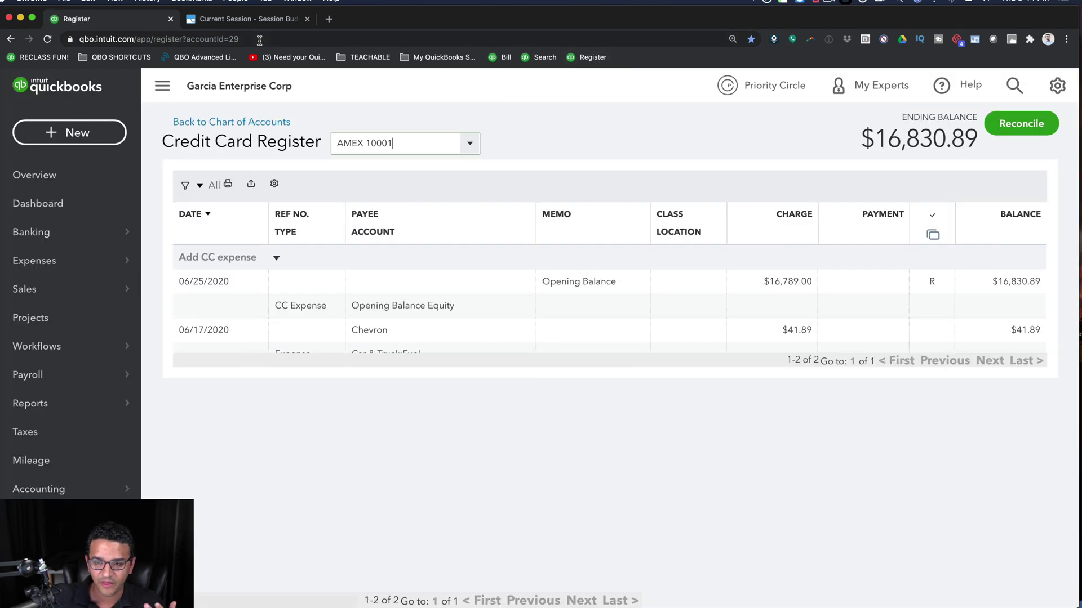
click(259, 39)
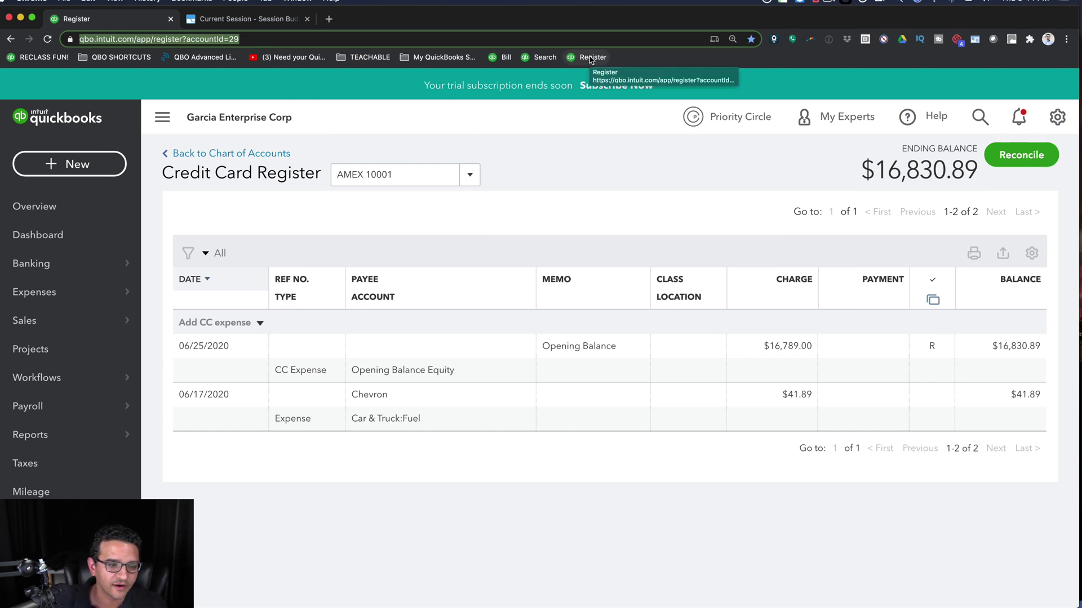
click(263, 39)
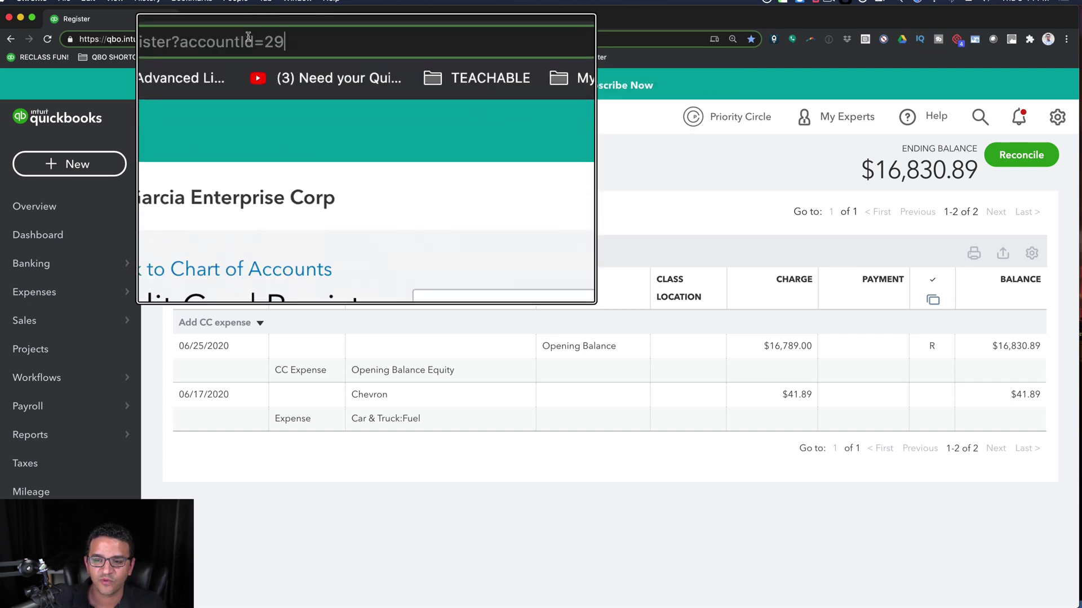
drag(203, 39, 266, 39)
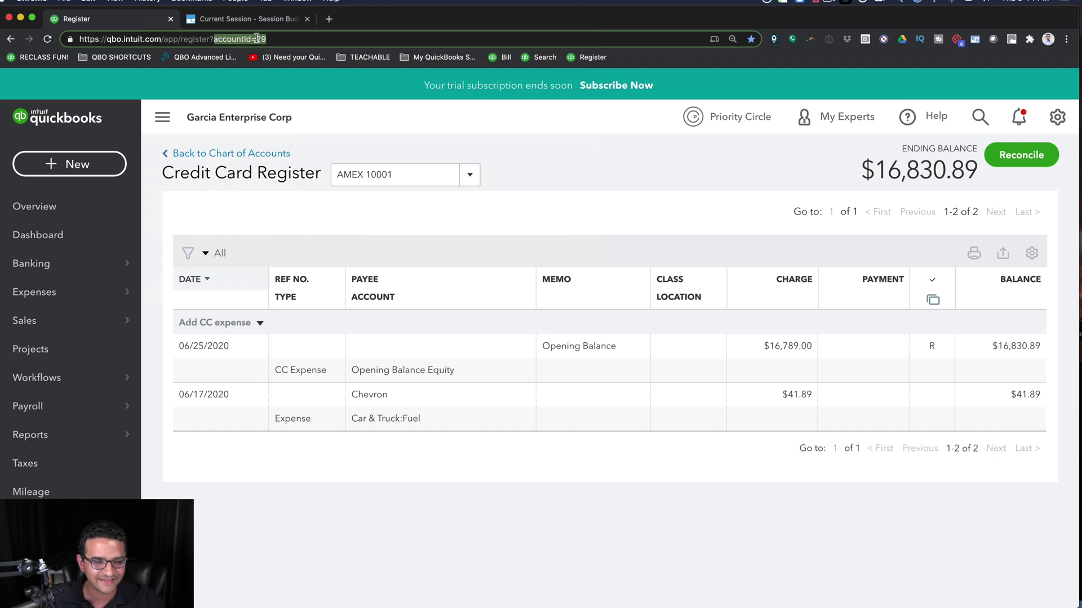
click(319, 39)
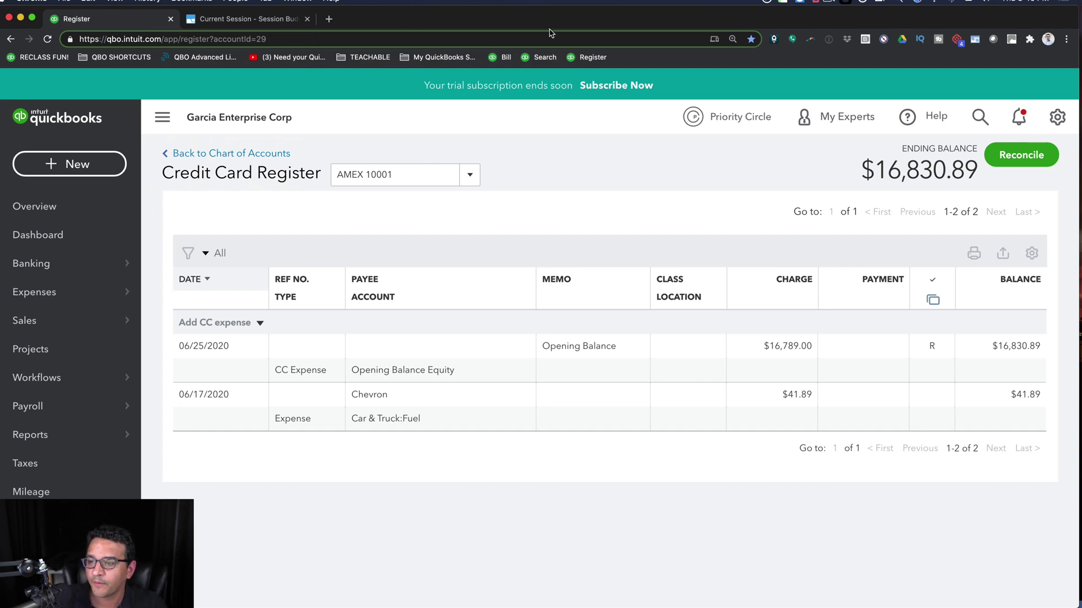
right_click(589, 56)
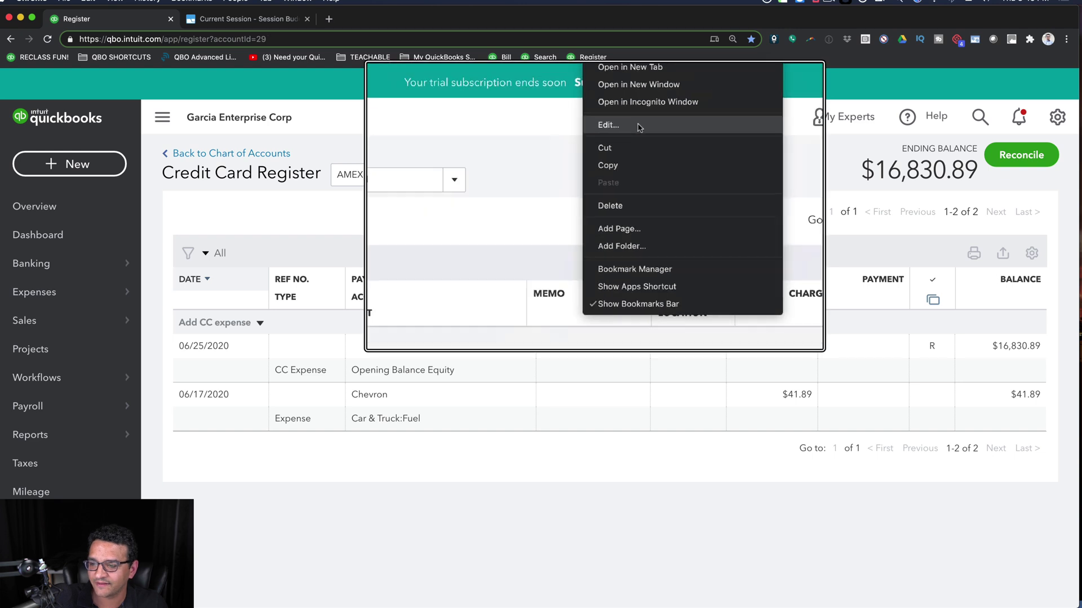
click(639, 127)
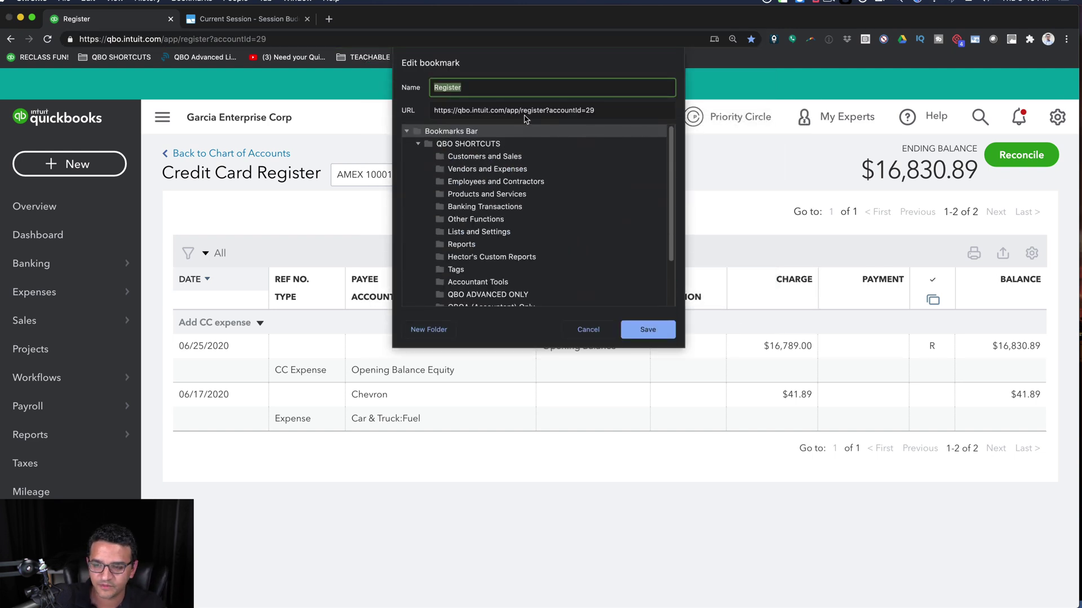
click(553, 110)
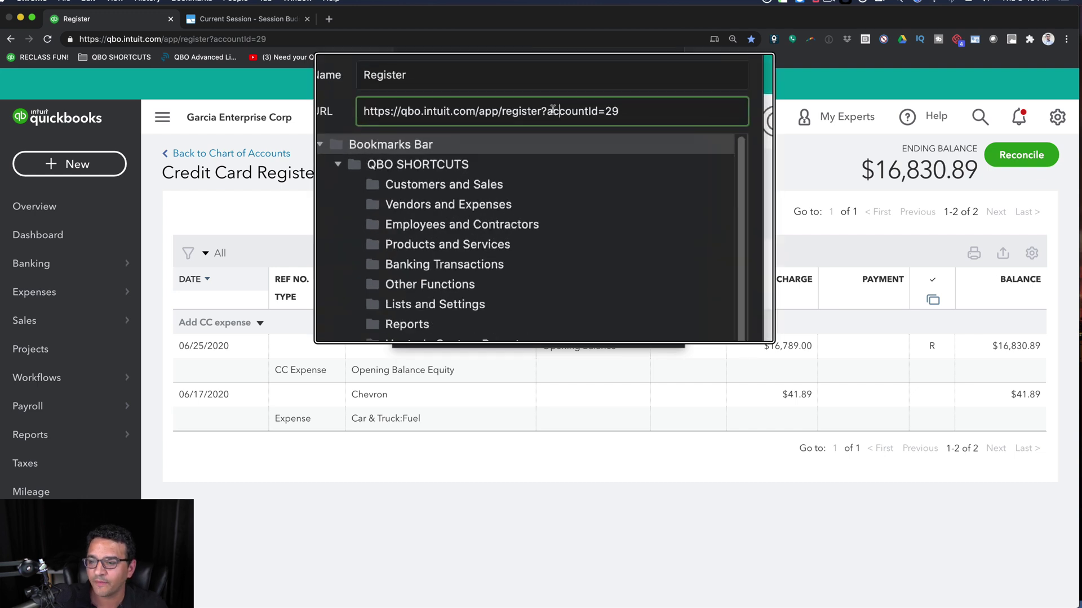
drag(547, 111, 726, 111)
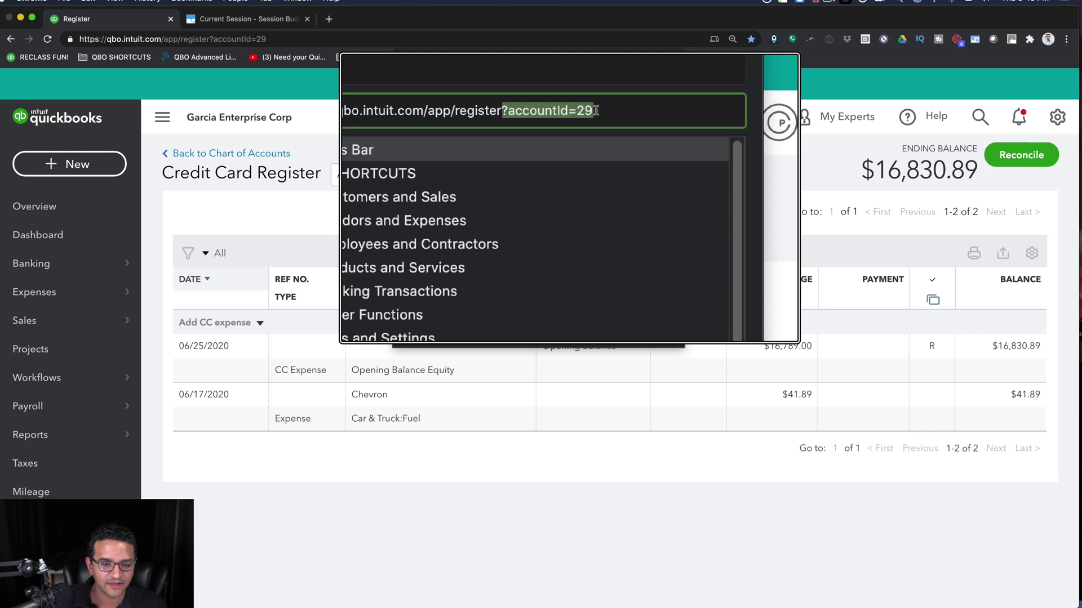
key(BackSpace)
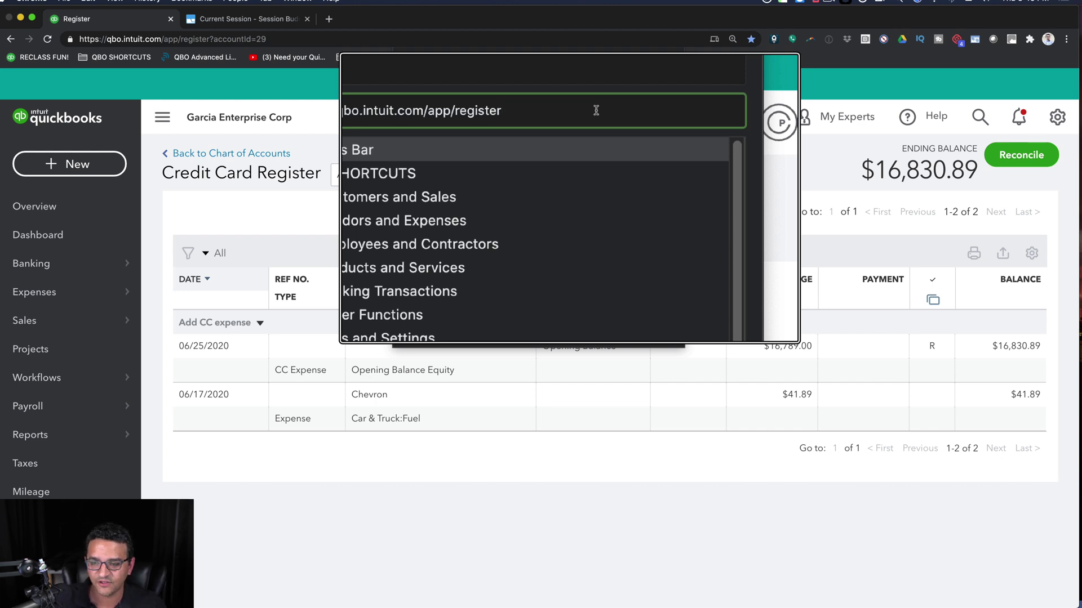
drag(463, 112, 558, 109)
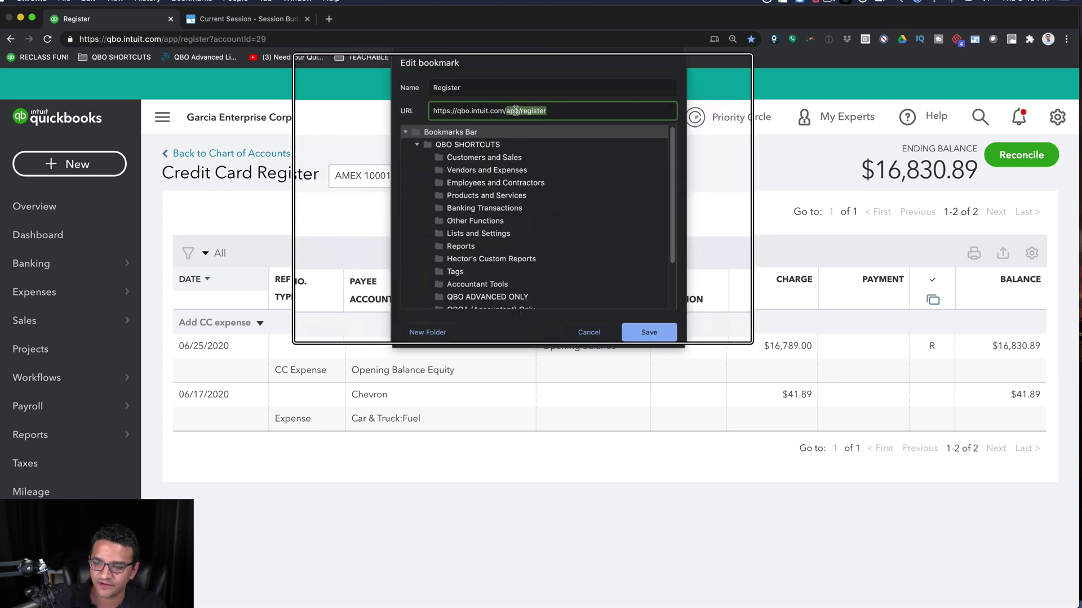
click(648, 329)
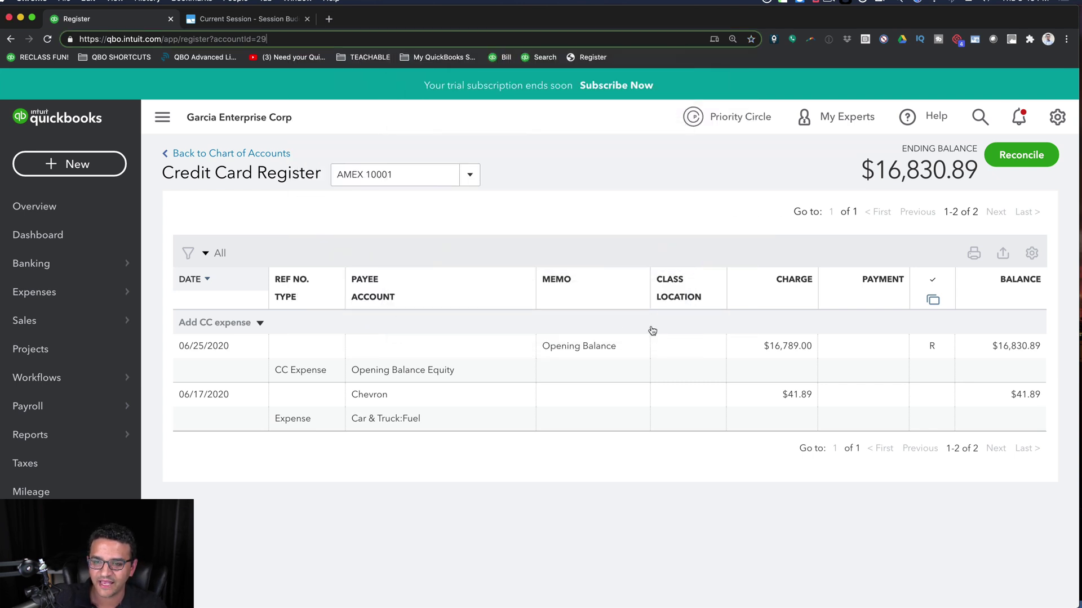
- From Overview, open the edited Register bookmark and check its account list without changing the AMEX 10001 account
click(39, 207)
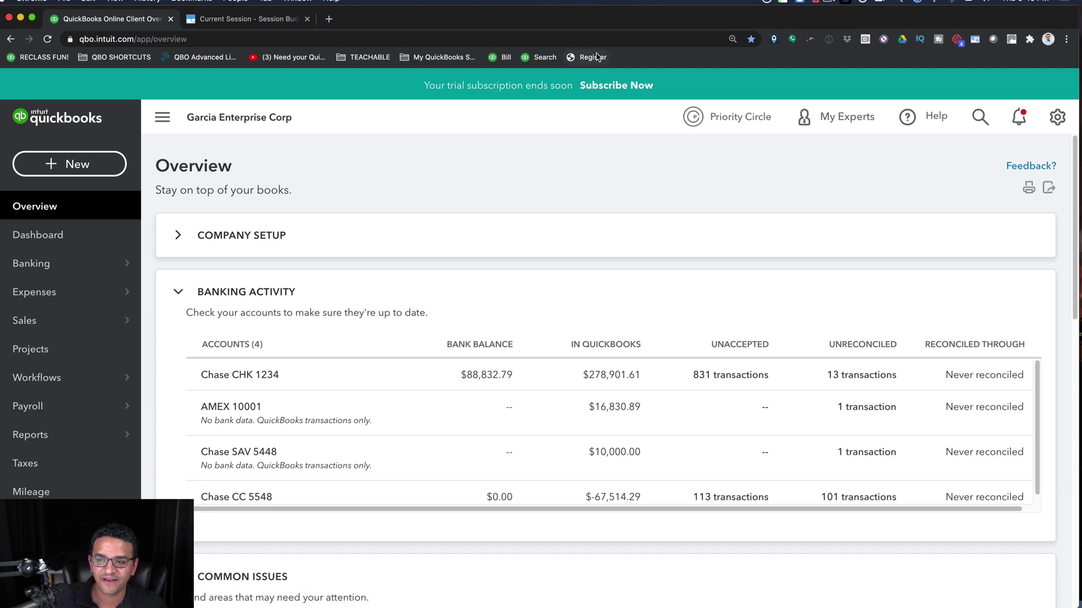
click(591, 57)
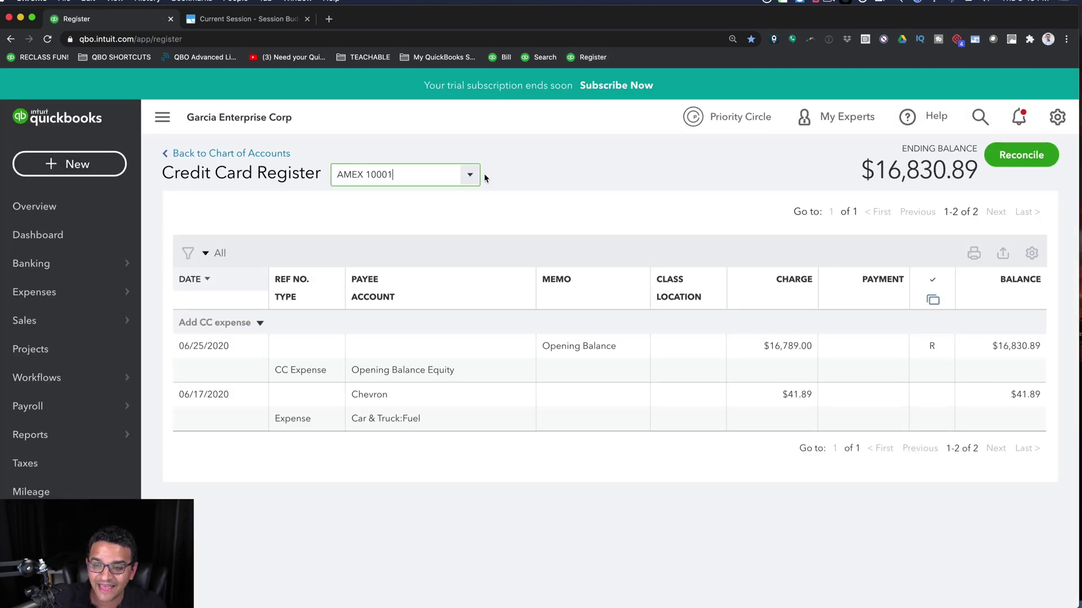
click(471, 174)
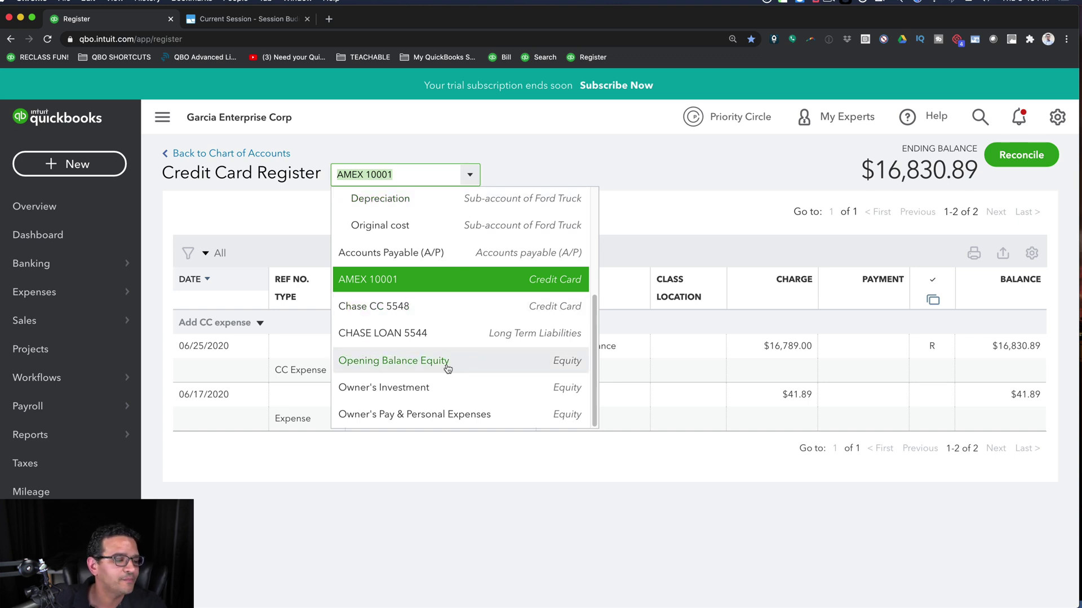
scroll(447, 365, up, 4)
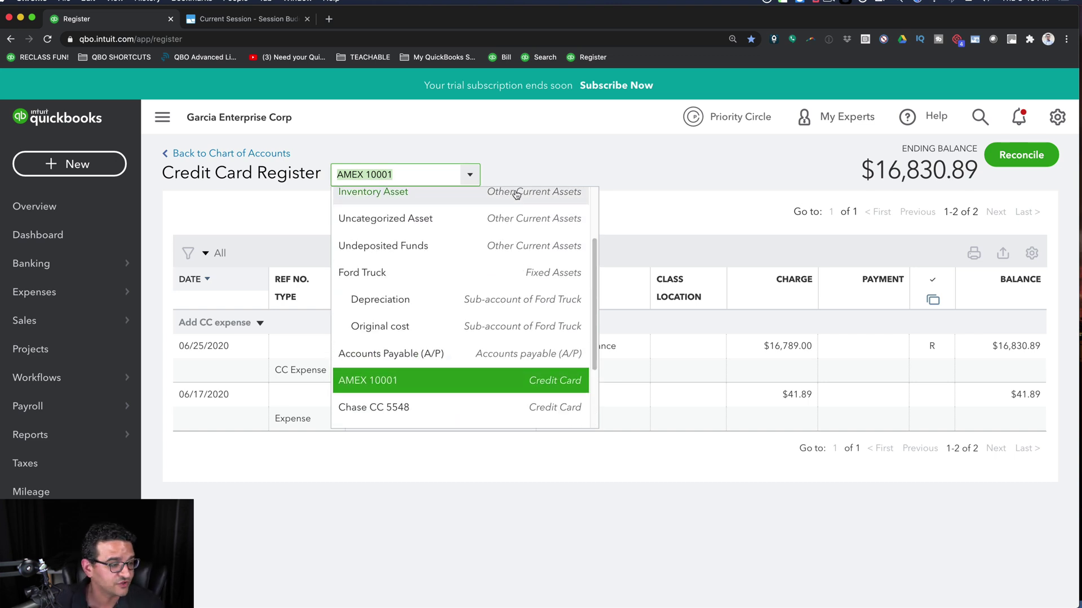
click(568, 87)
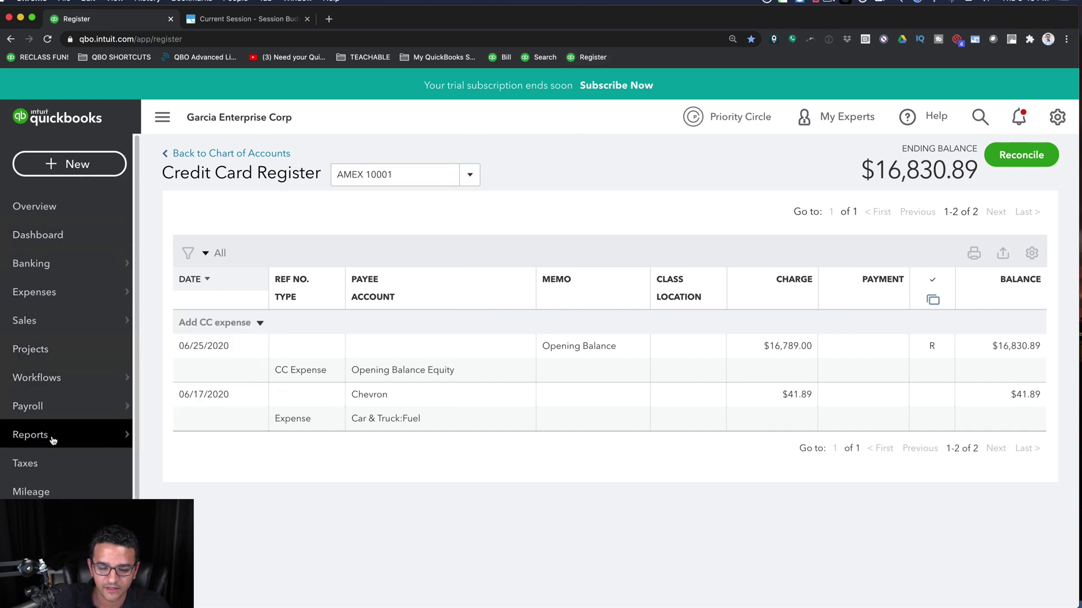
- Resume the Chase CHK 1234 reconciliation from the gear menu and dismiss both tip popups
mouse_move(52, 440)
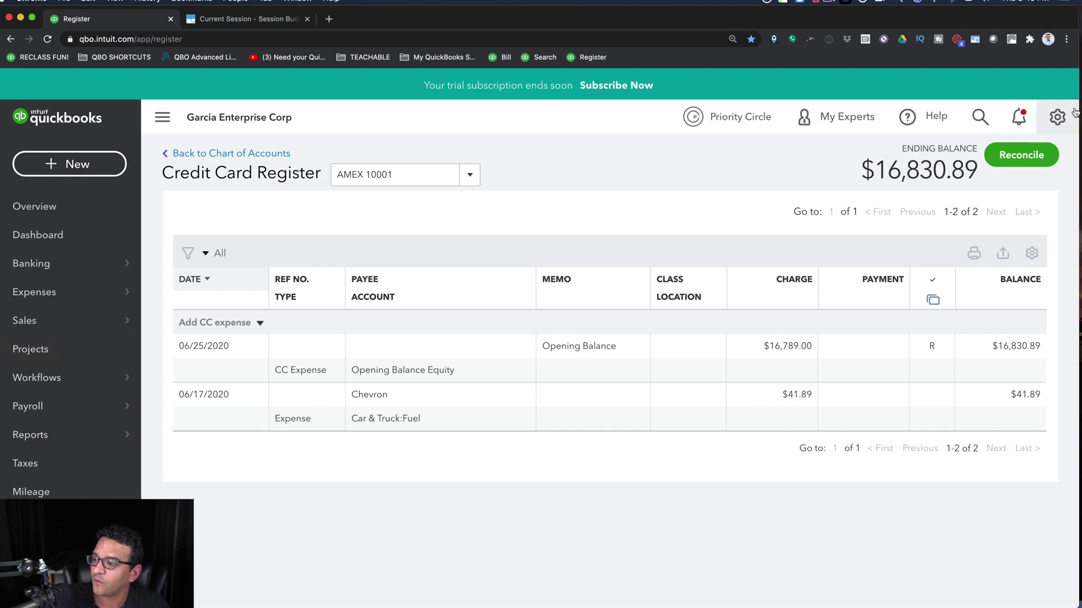
click(1057, 116)
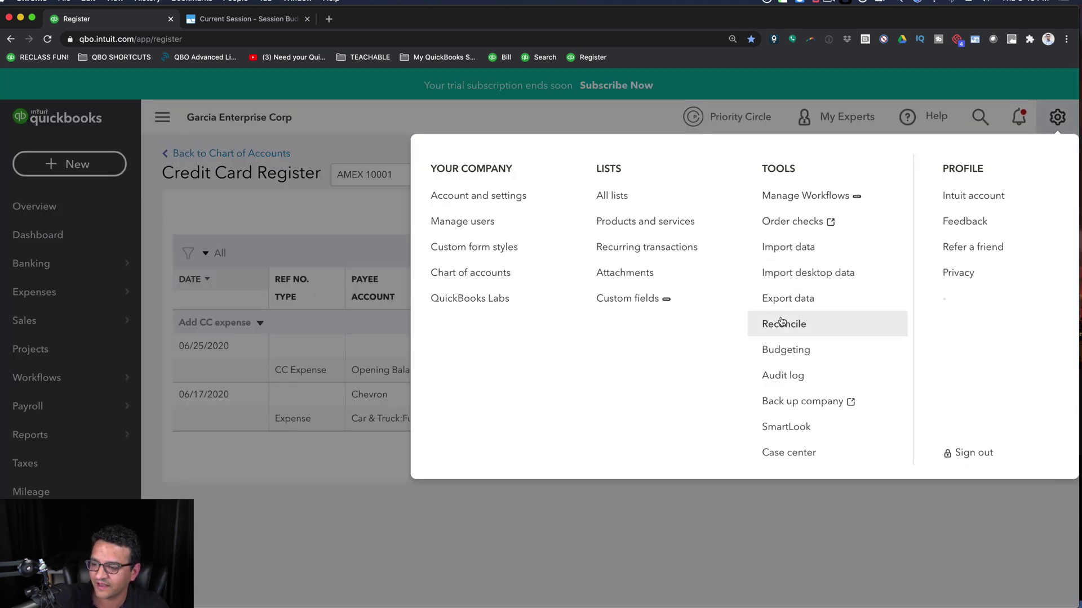
click(783, 324)
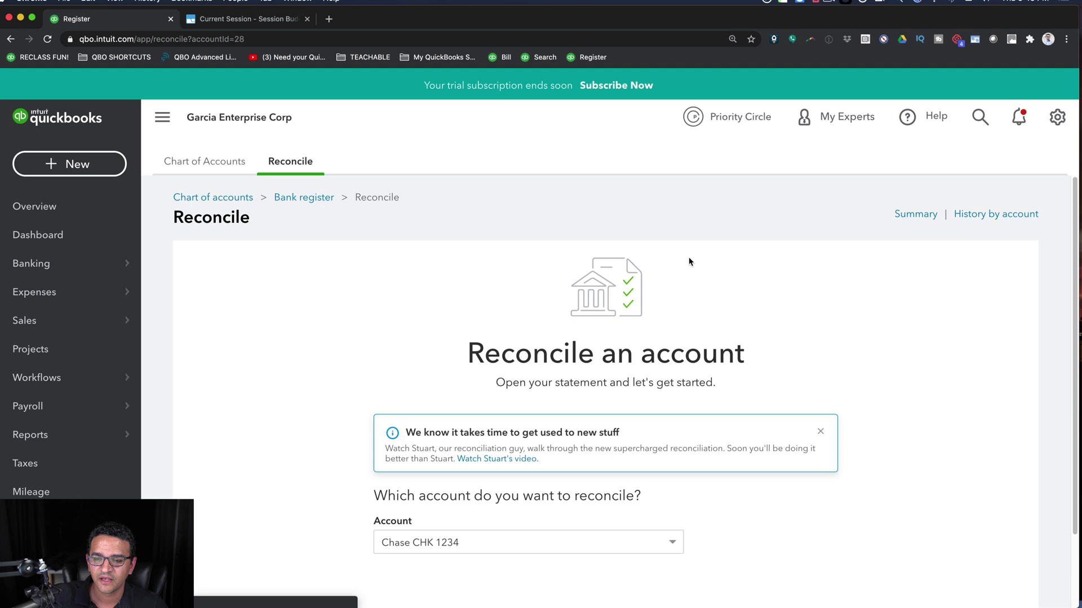
click(593, 589)
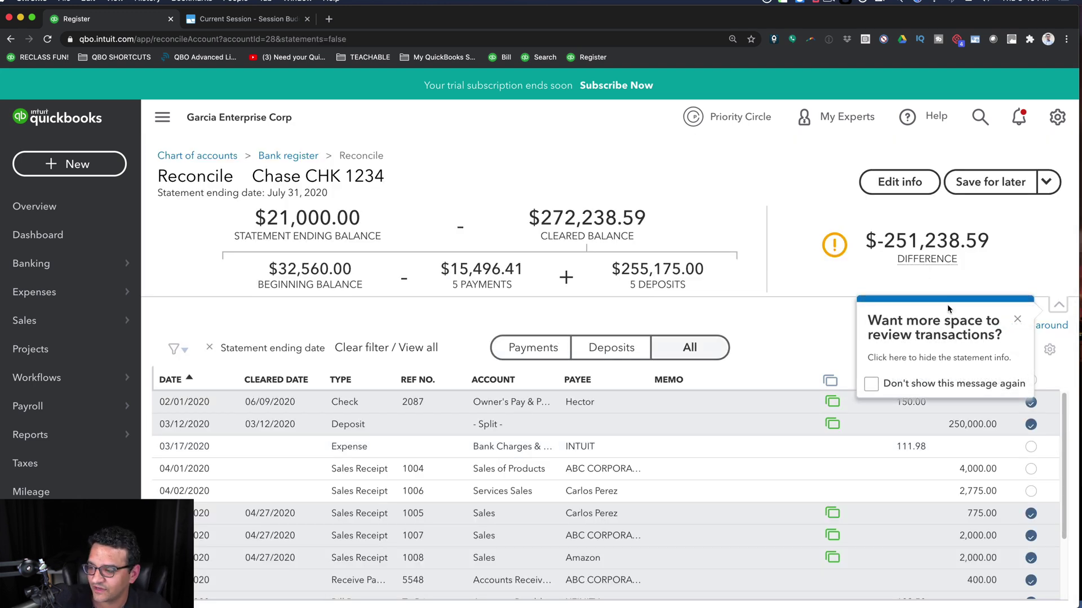
click(1017, 320)
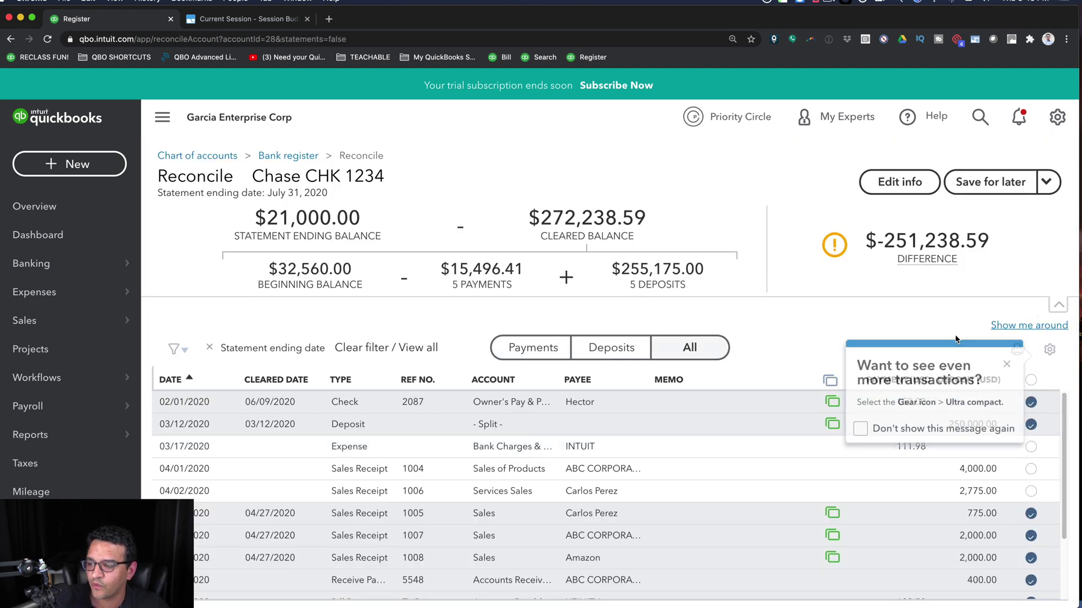
click(1007, 363)
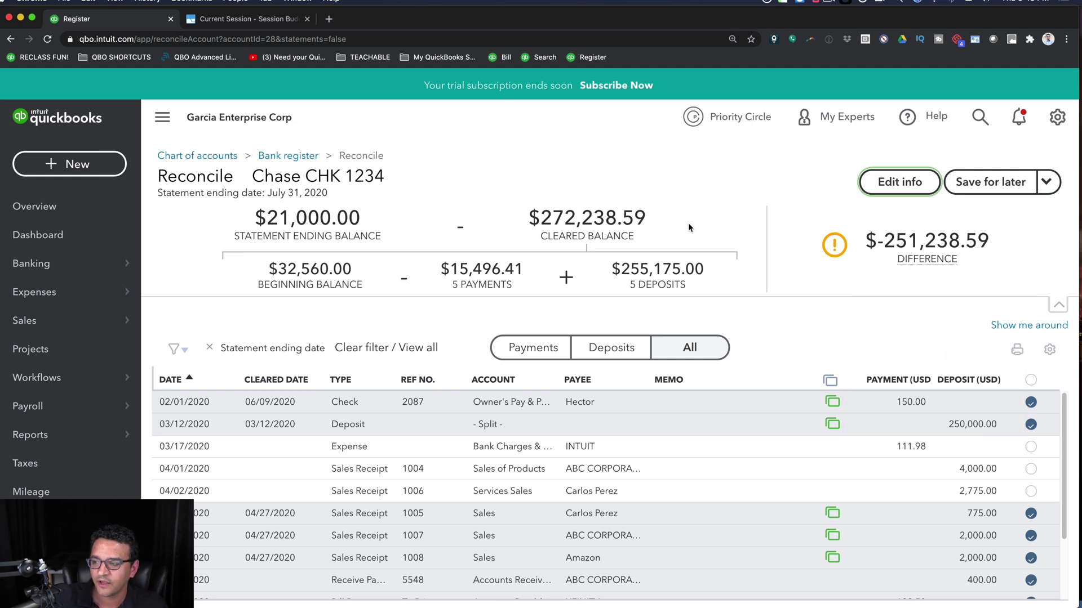
- Open the Chase CHK 1234 bank register from the reconciliation's link, then return to the Reconcile page
right_click(587, 61)
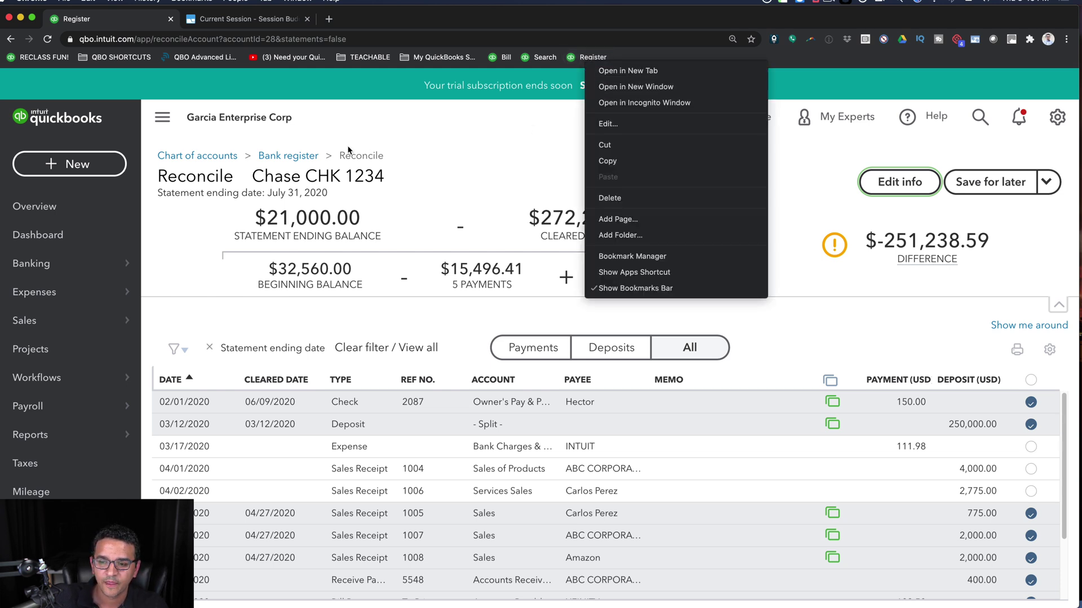
click(255, 160)
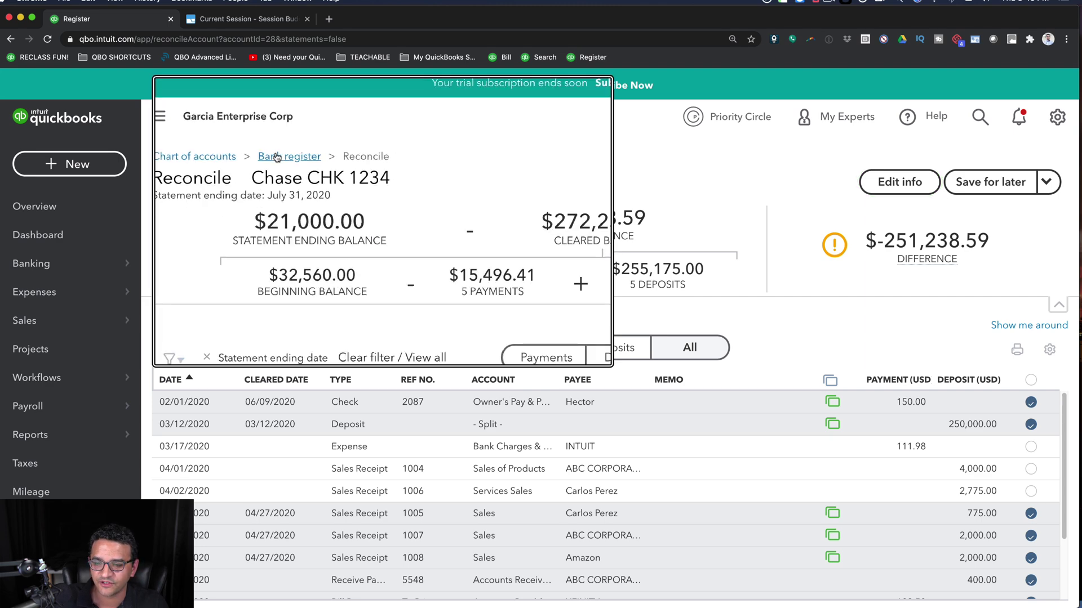
right_click(275, 157)
click(280, 150)
right_click(279, 147)
click(284, 158)
click(283, 158)
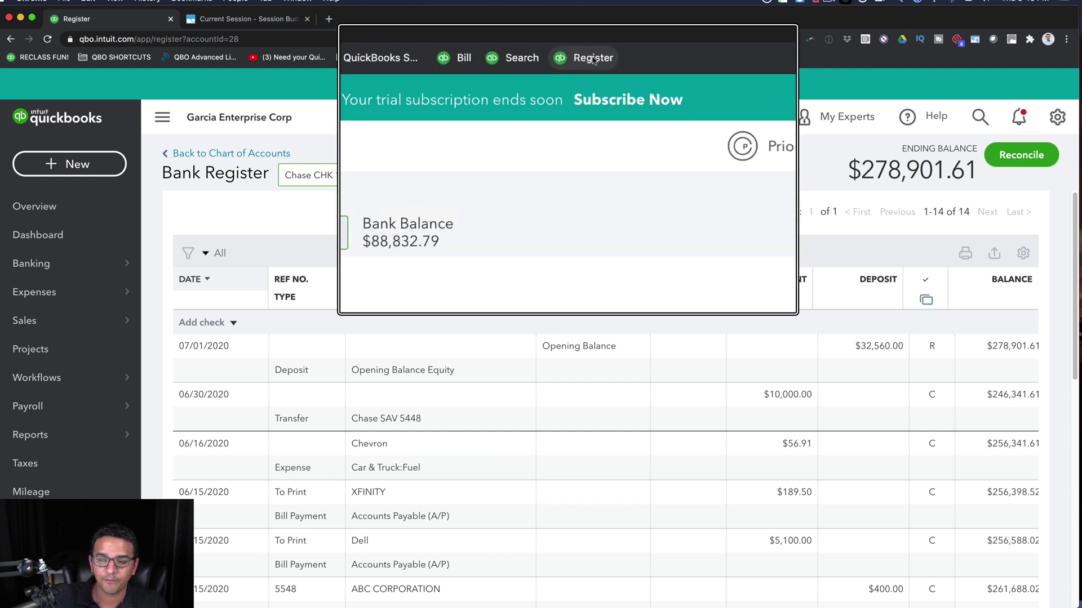
click(11, 39)
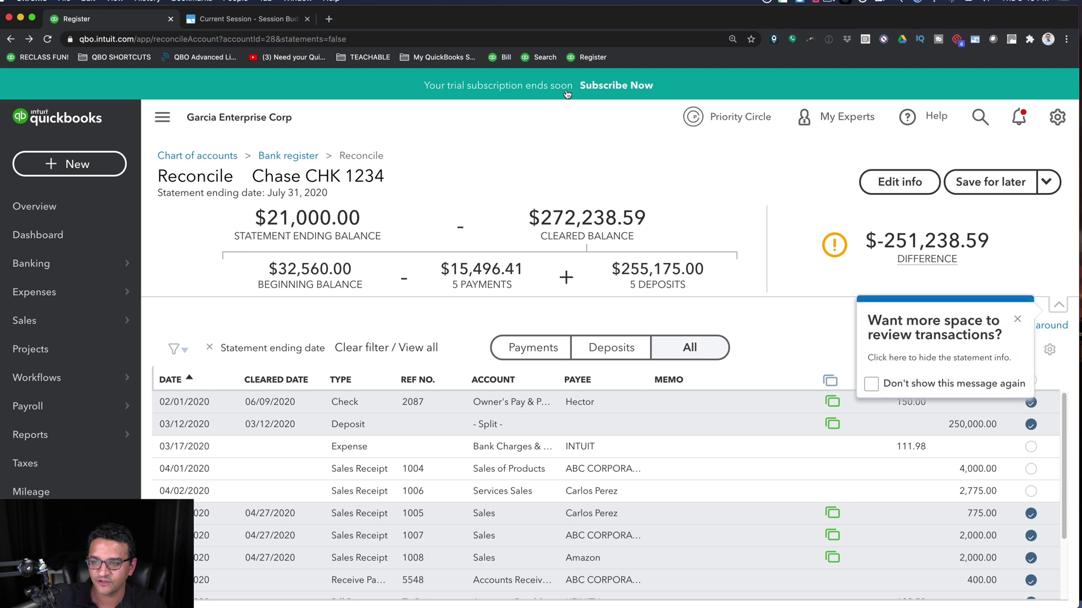
- Open the Register bookmark in a new window, close the Current Session tab, and return to the reconciliation
right_click(586, 64)
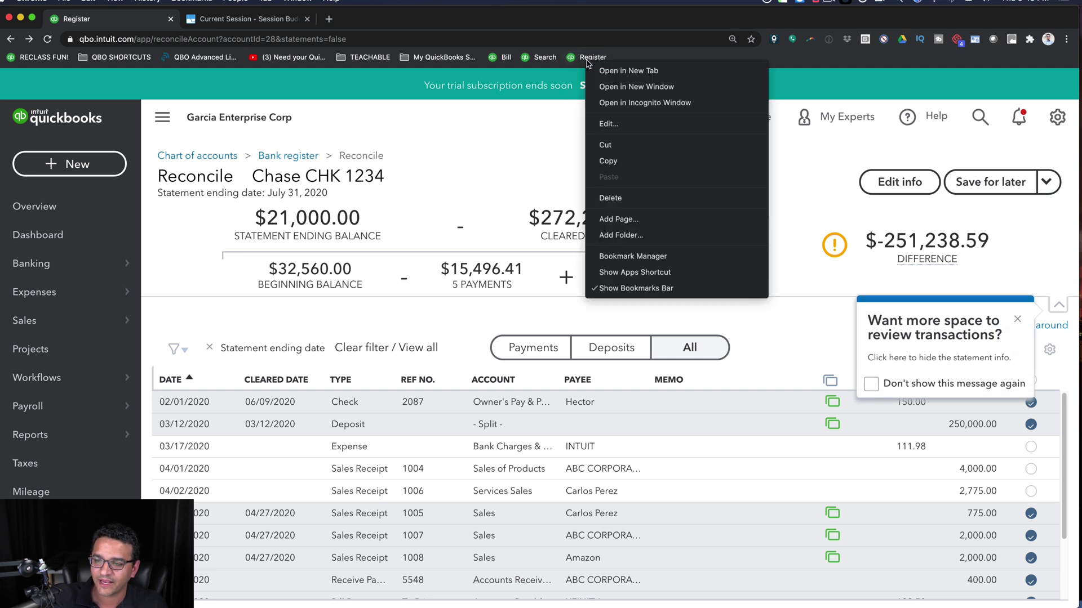
click(624, 71)
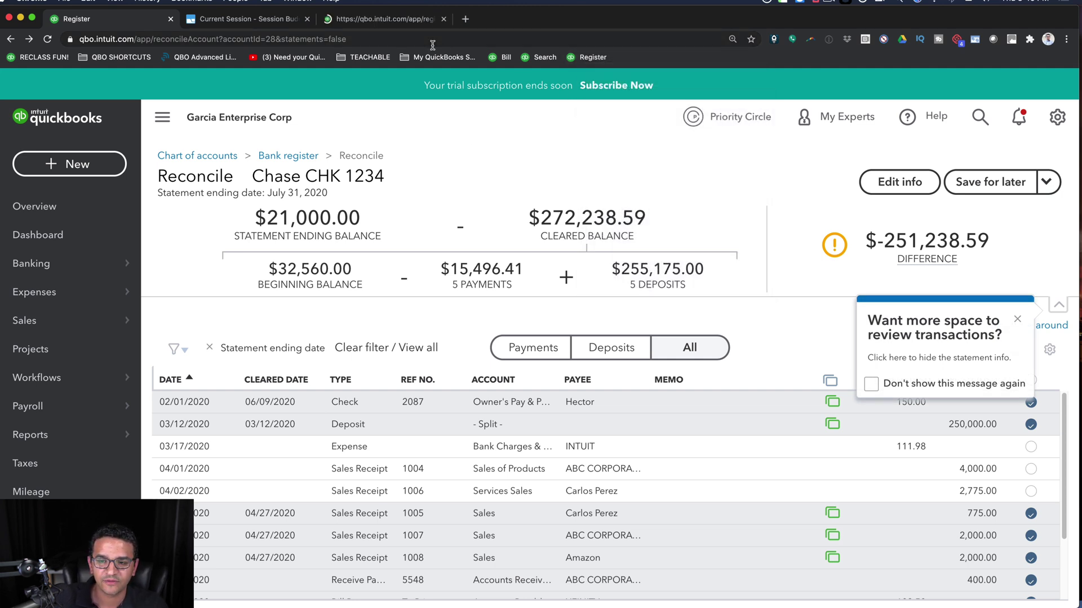
click(307, 18)
click(268, 21)
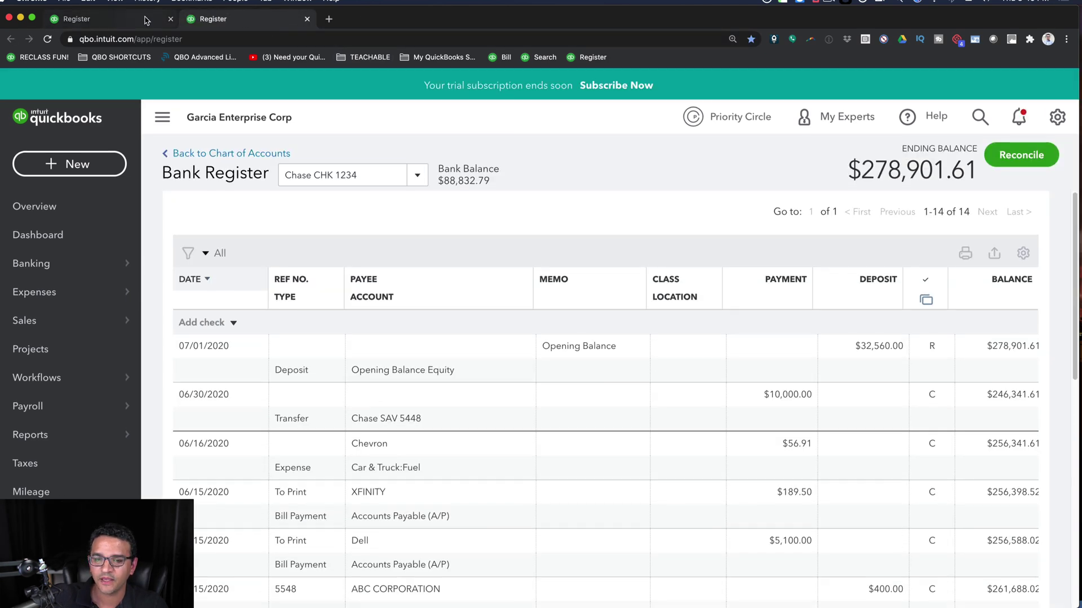
click(129, 21)
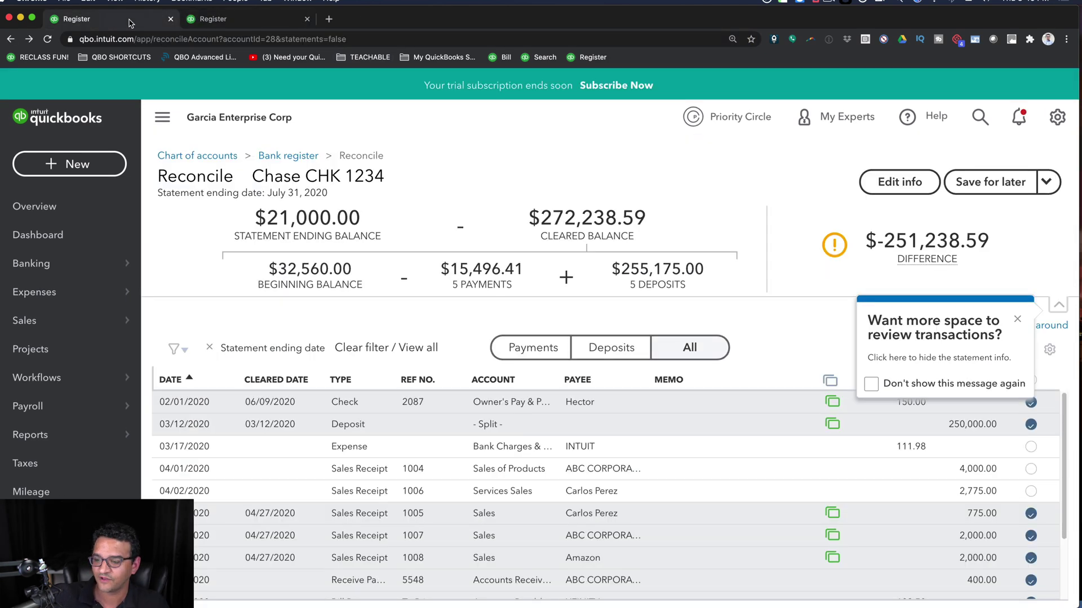
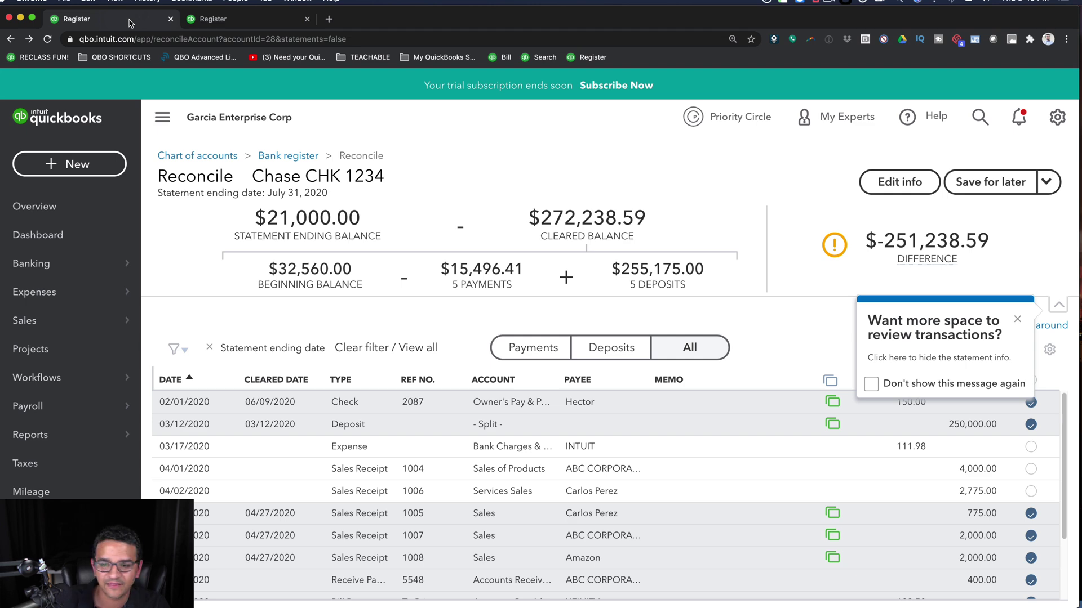
- In the Chase CHK 1234 register, add a new Expense row dated 06/25/2020, ready for the payee
click(199, 24)
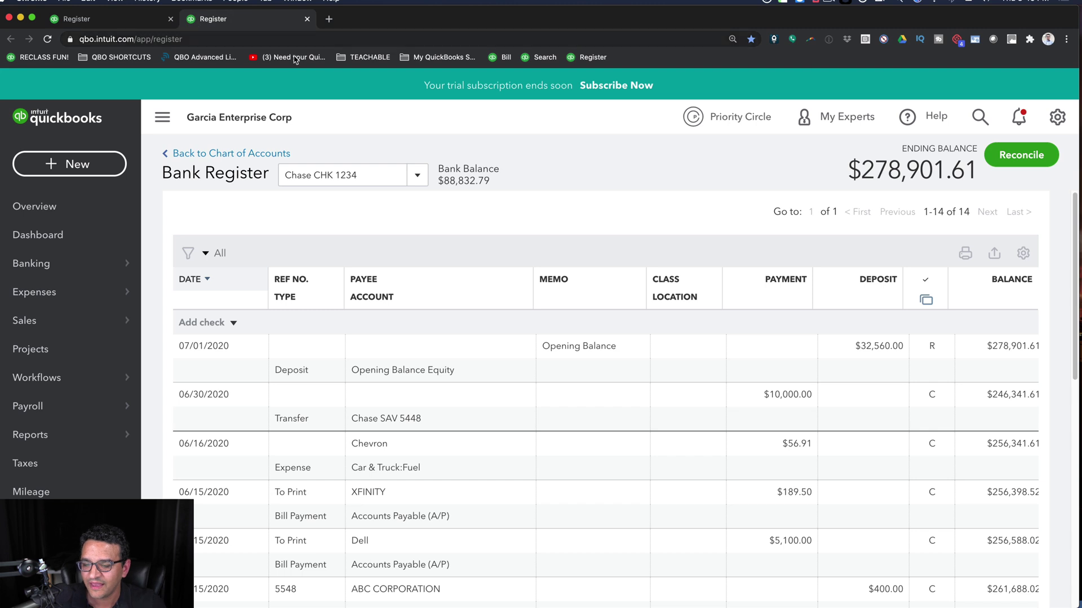
click(232, 325)
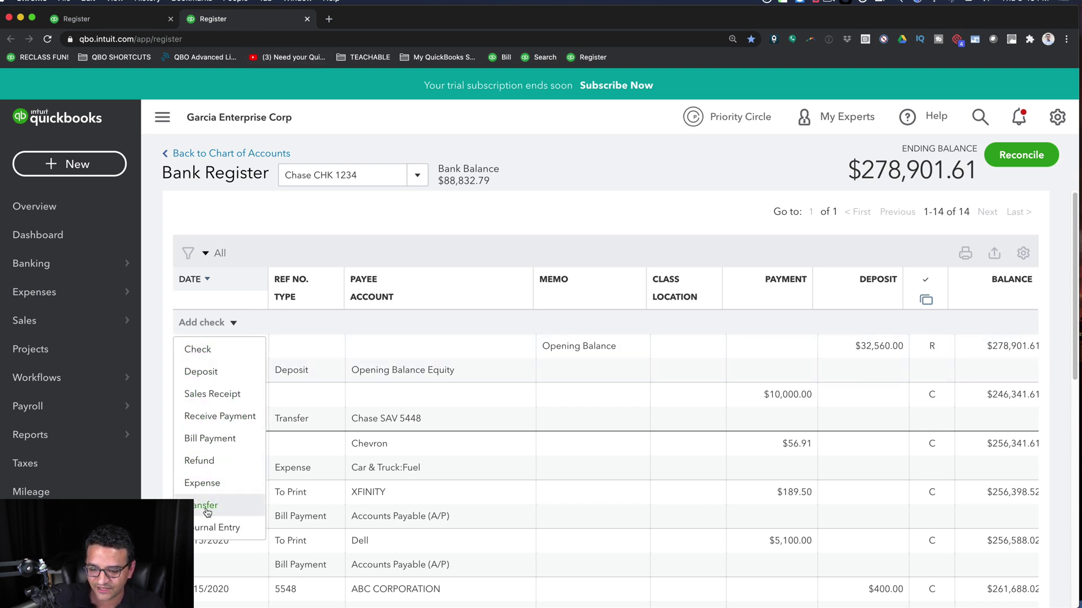
click(200, 485)
click(459, 363)
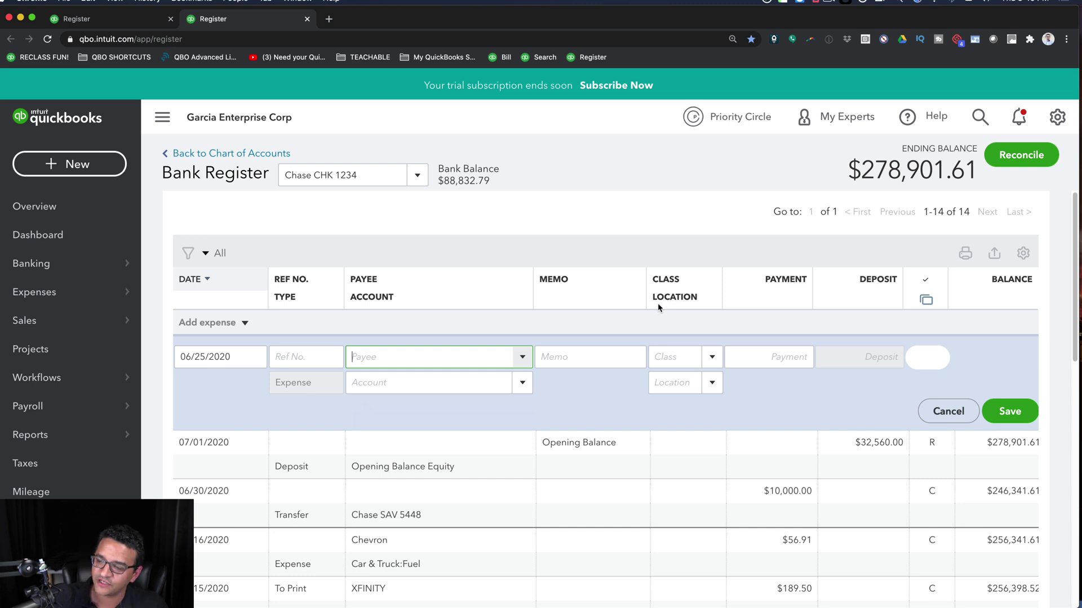
click(678, 218)
- Set the register to show in one line, Paper Ledger Mode, Compact, and 50 rows per page
click(1024, 255)
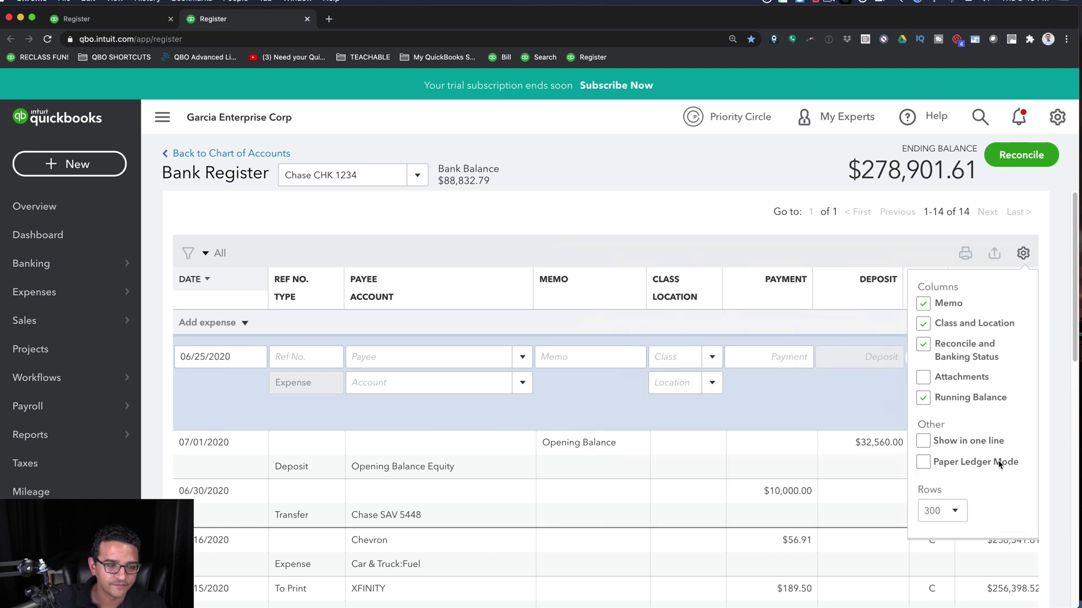
click(922, 442)
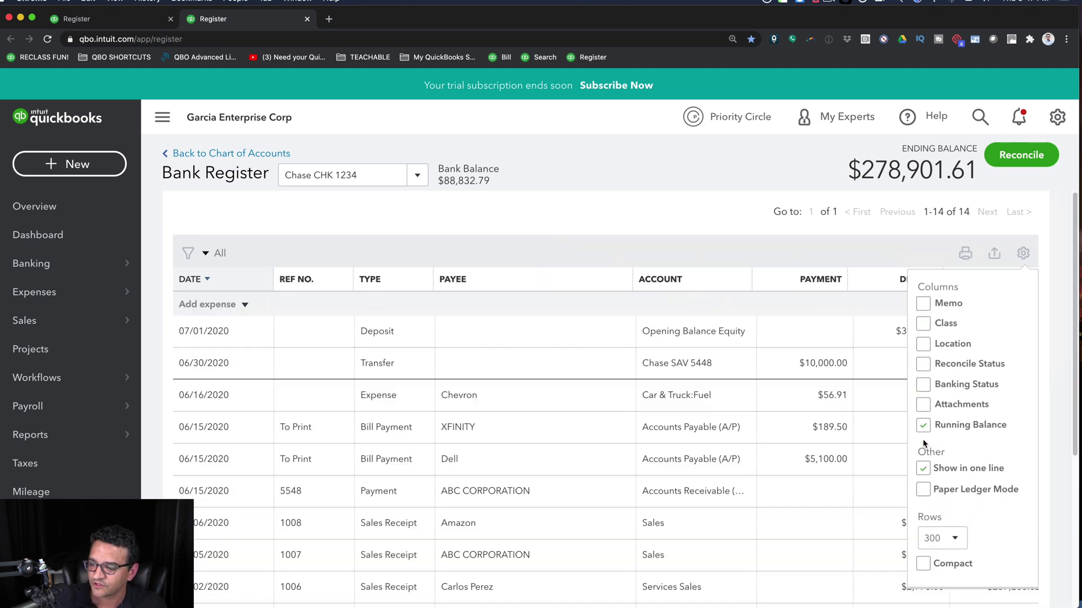
click(930, 490)
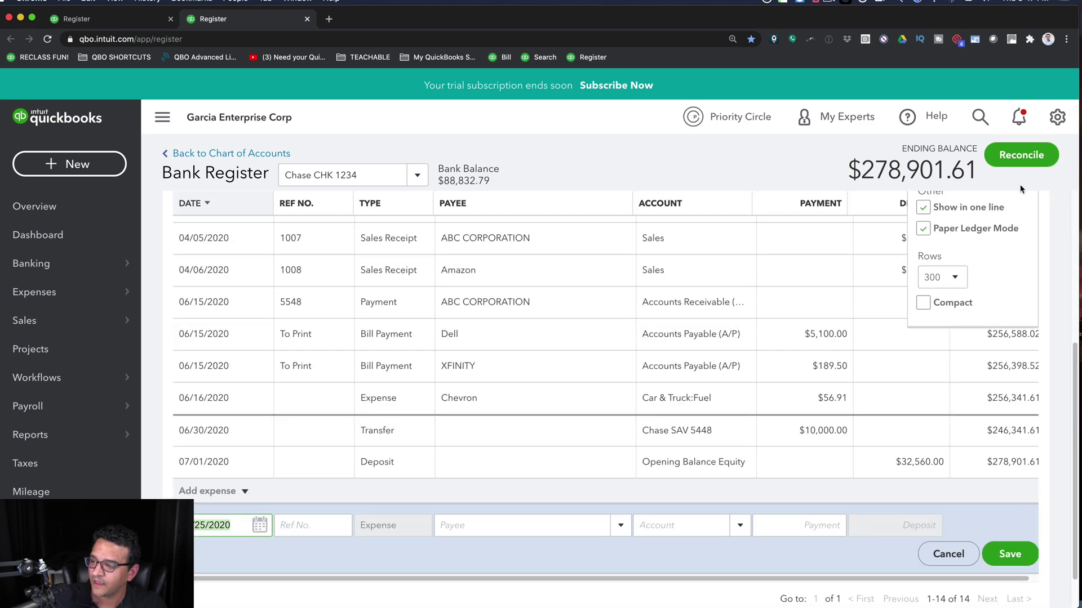
click(925, 306)
click(935, 337)
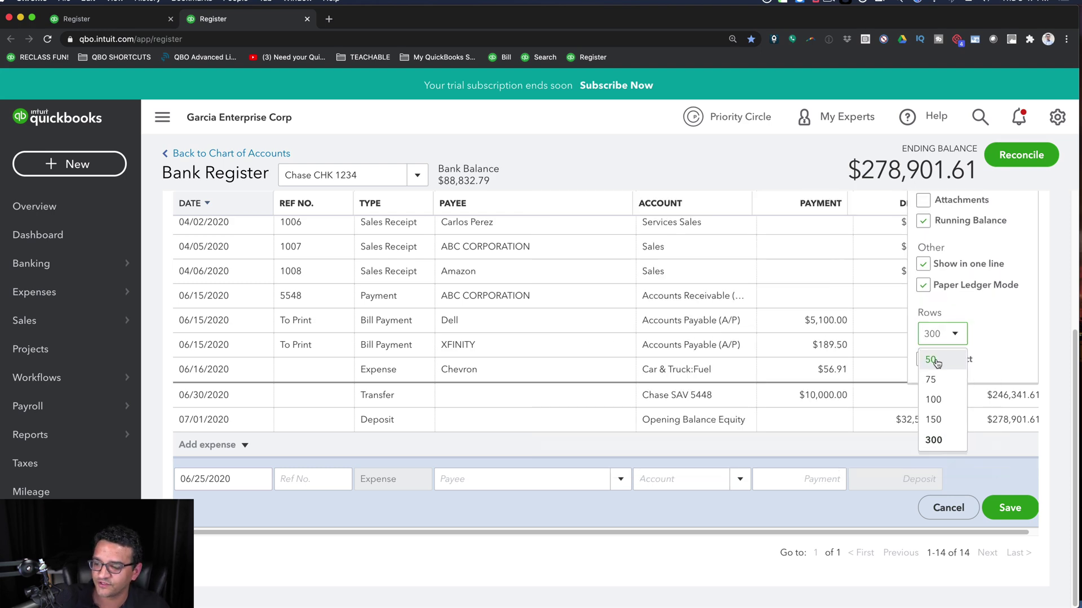
click(931, 360)
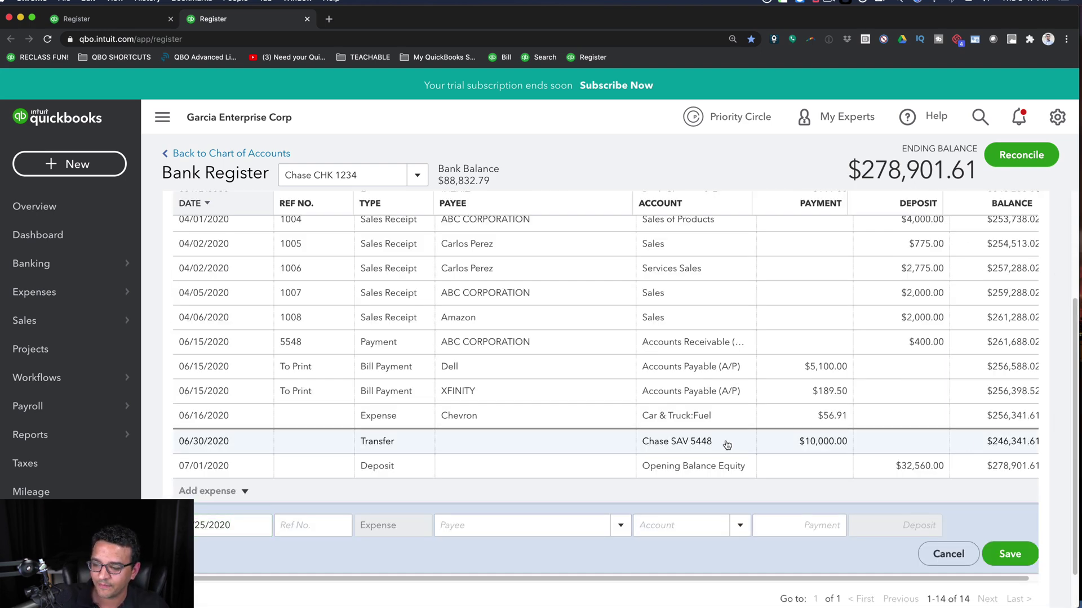
scroll(637, 418, up, 3)
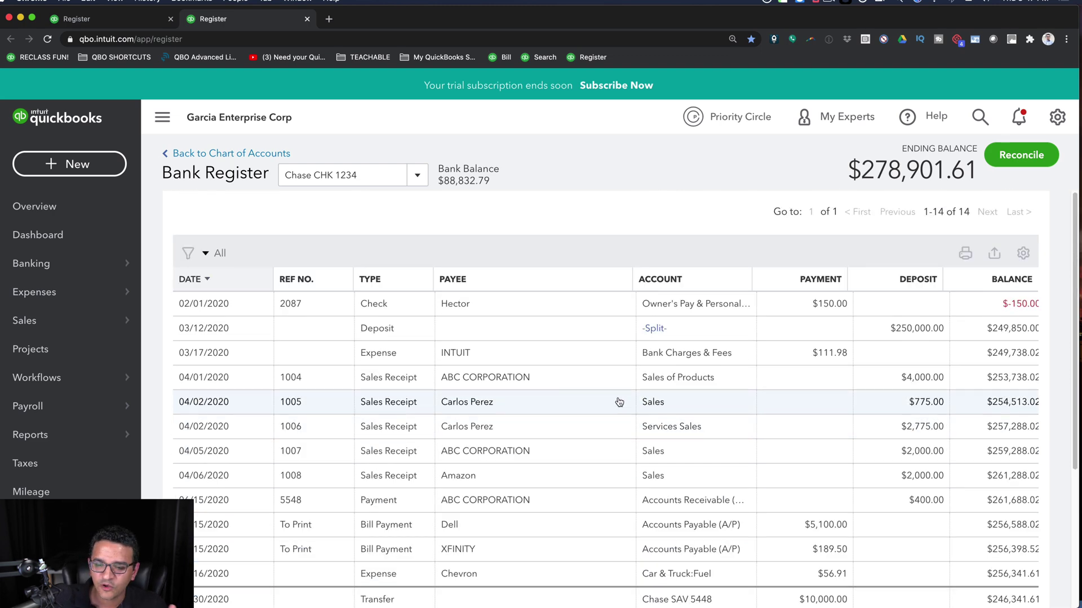
scroll(643, 406, down, 4)
scroll(643, 403, up, 4)
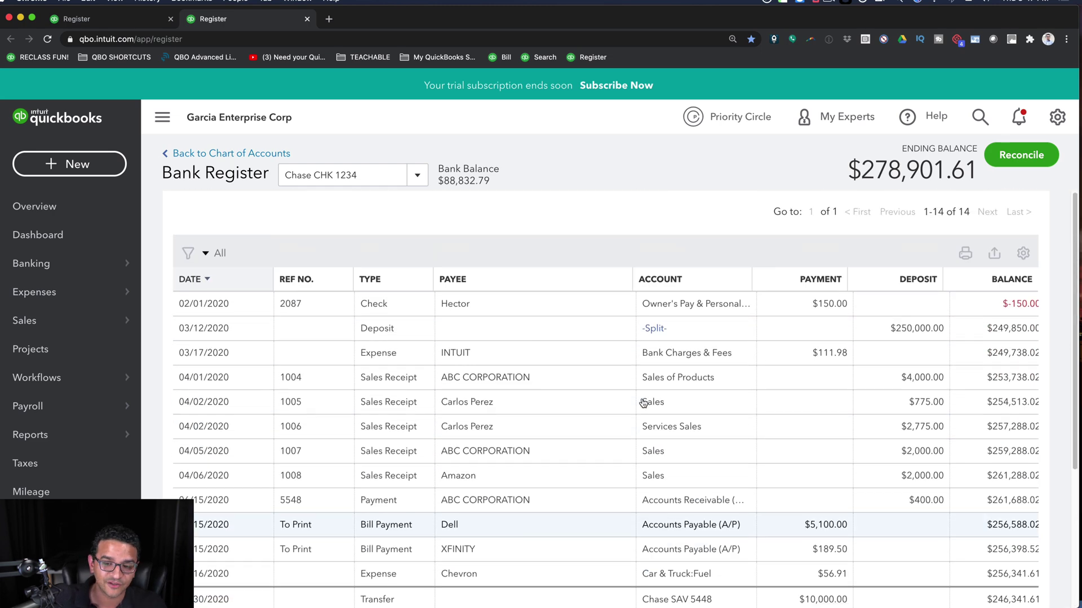
scroll(986, 422, down, 5)
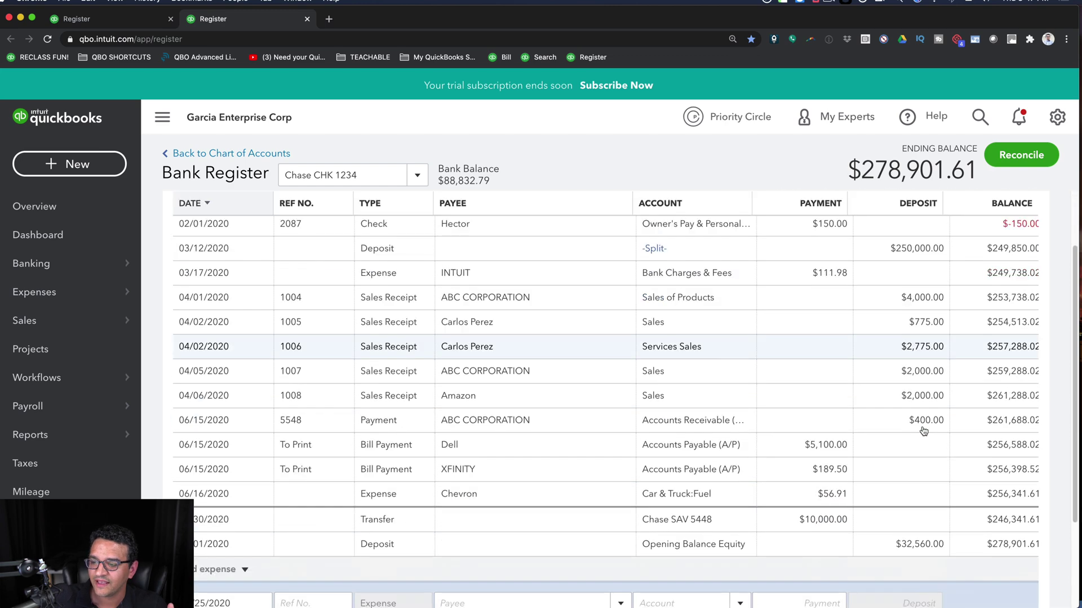
scroll(998, 418, up, 1)
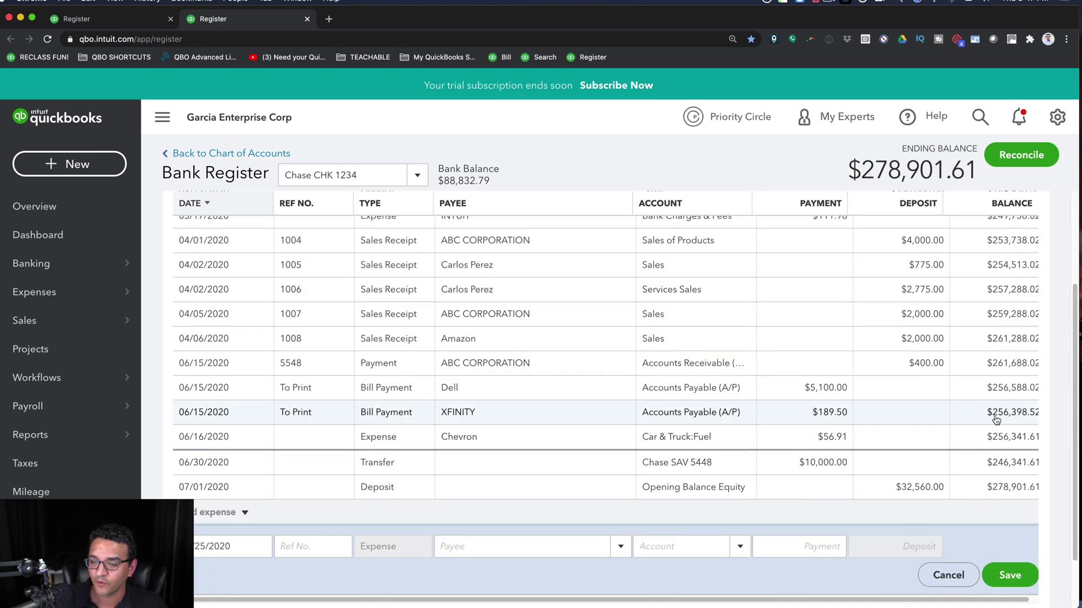
- Collapse the navigation sidebar and change the new expense's date to 06/23/2020
click(161, 116)
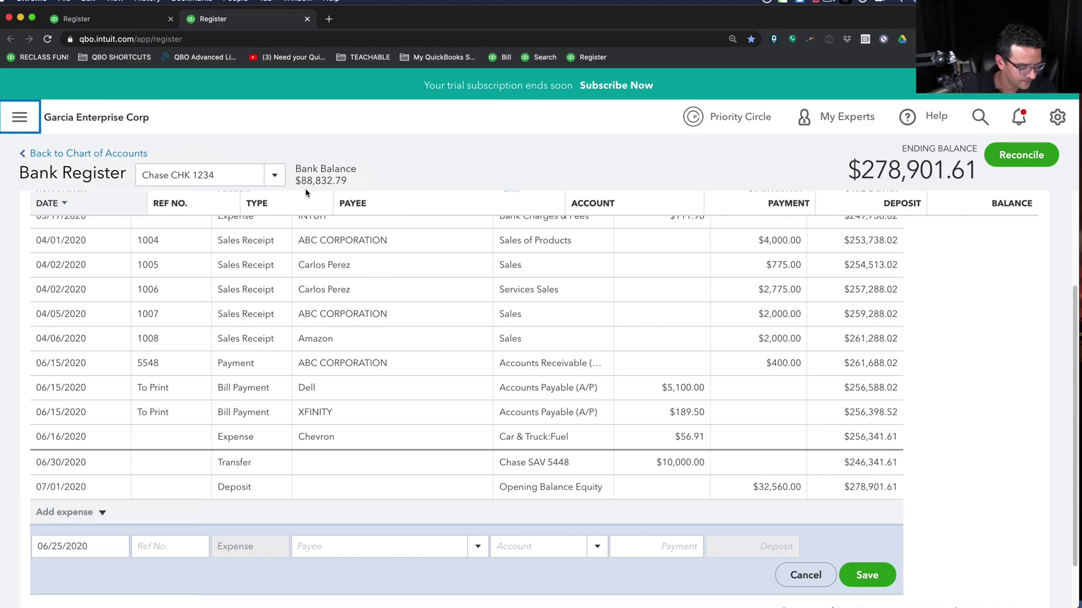
key(super+minus)
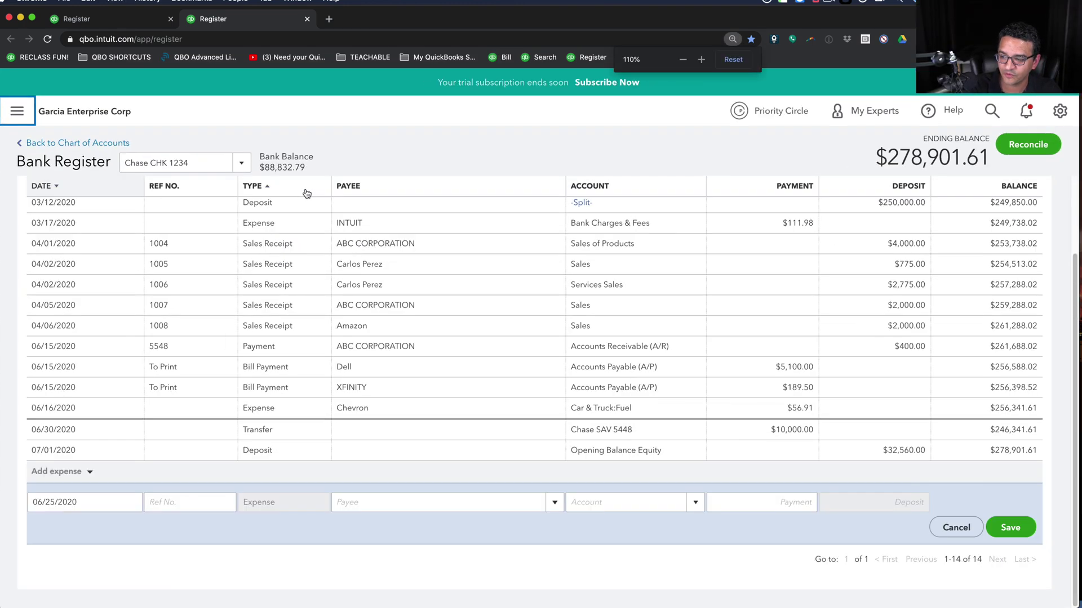
key(super+equal)
key(super+minus)
key(super+equal)
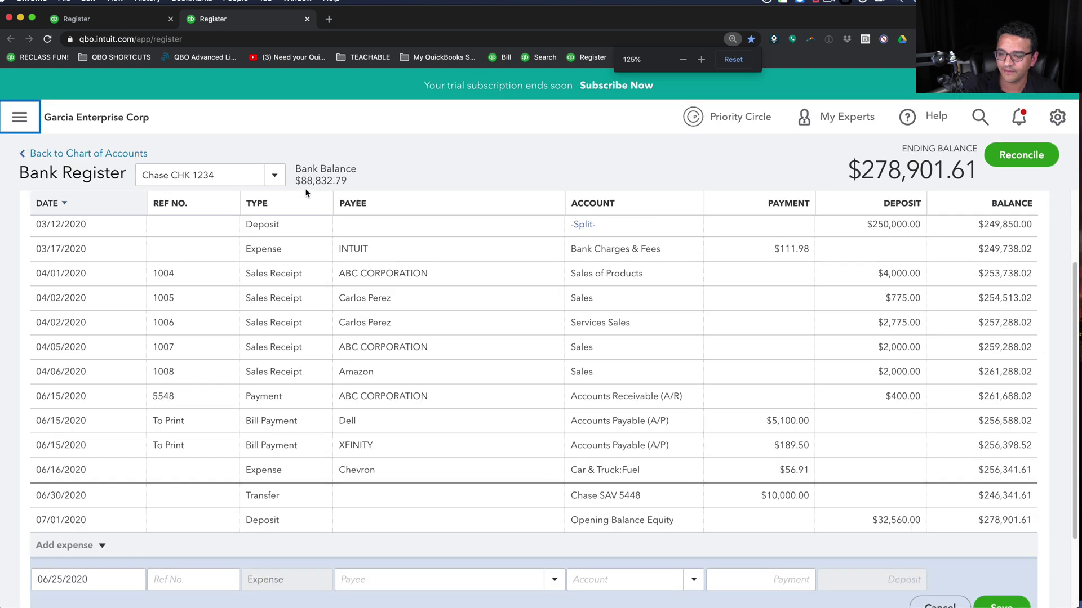
scroll(507, 338, down, 3)
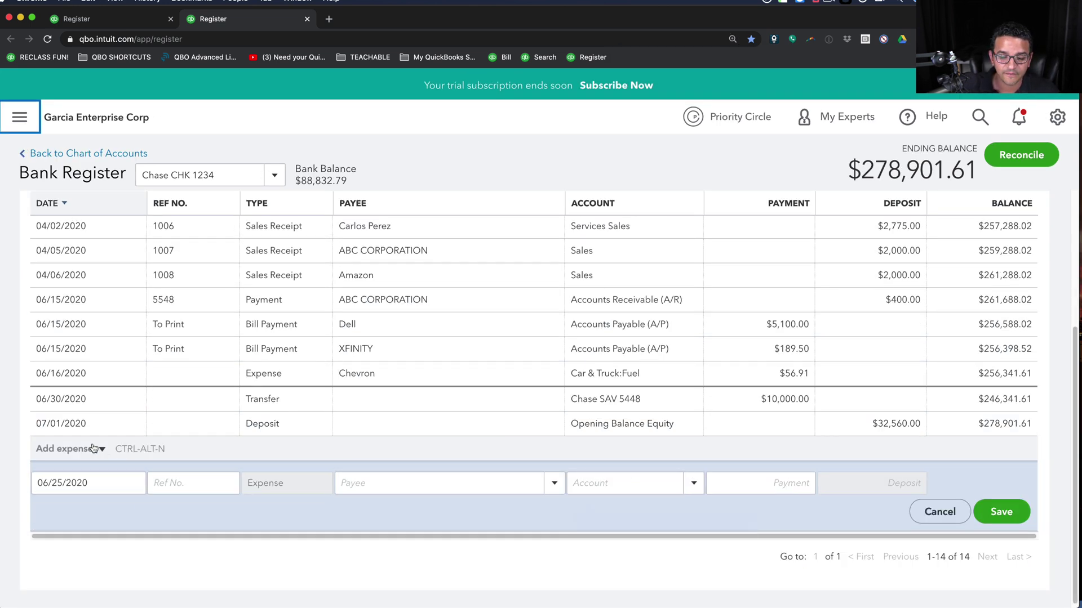
click(94, 486)
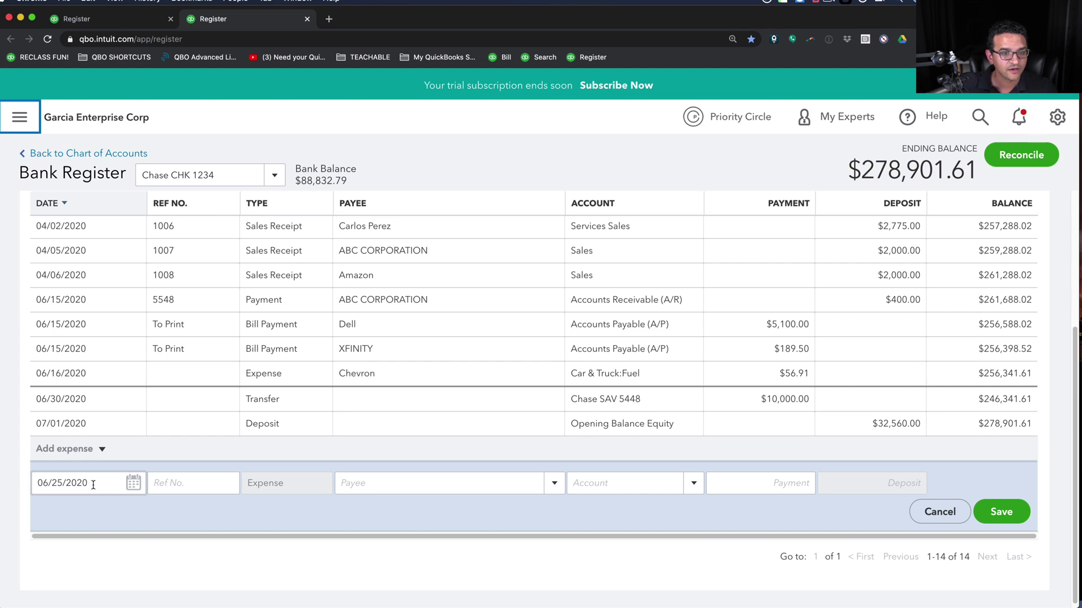
click(99, 480)
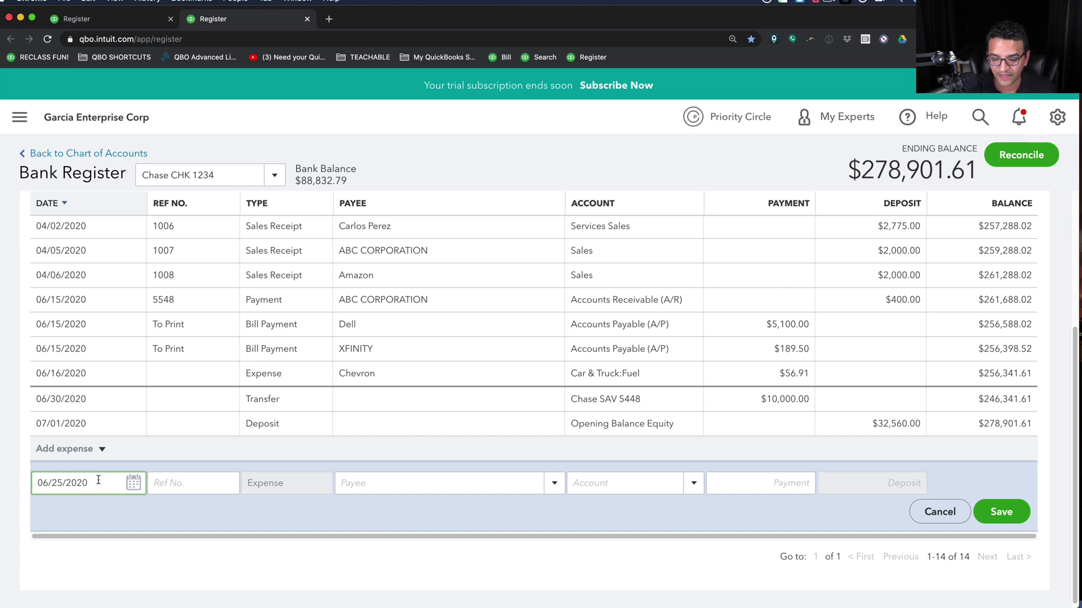
key(minus)
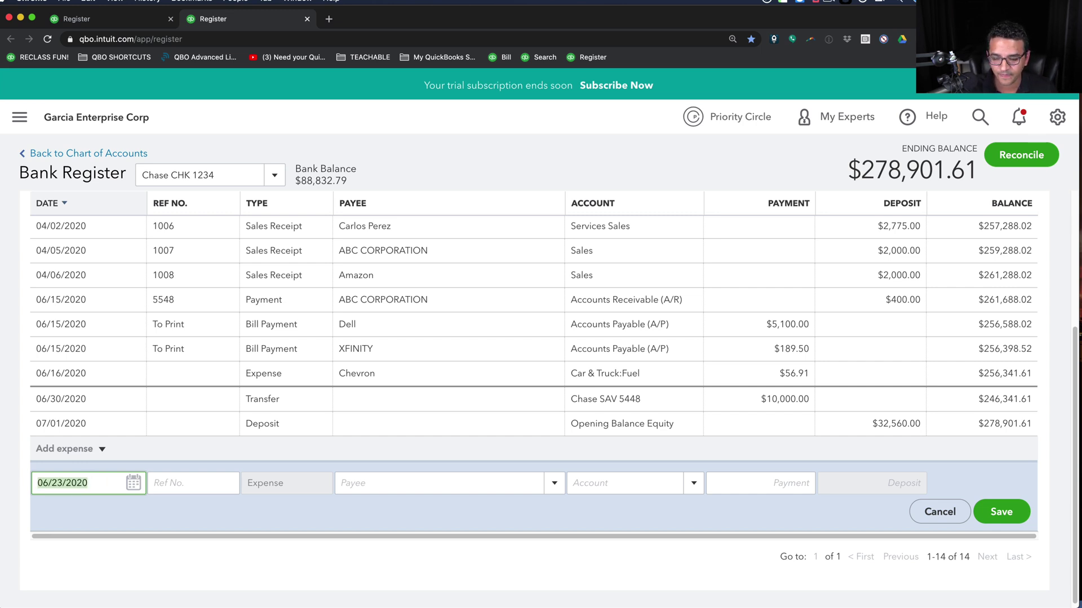
- Enter reference number 12554 and choose ChickFila as the payee
click(169, 483)
text(12554)
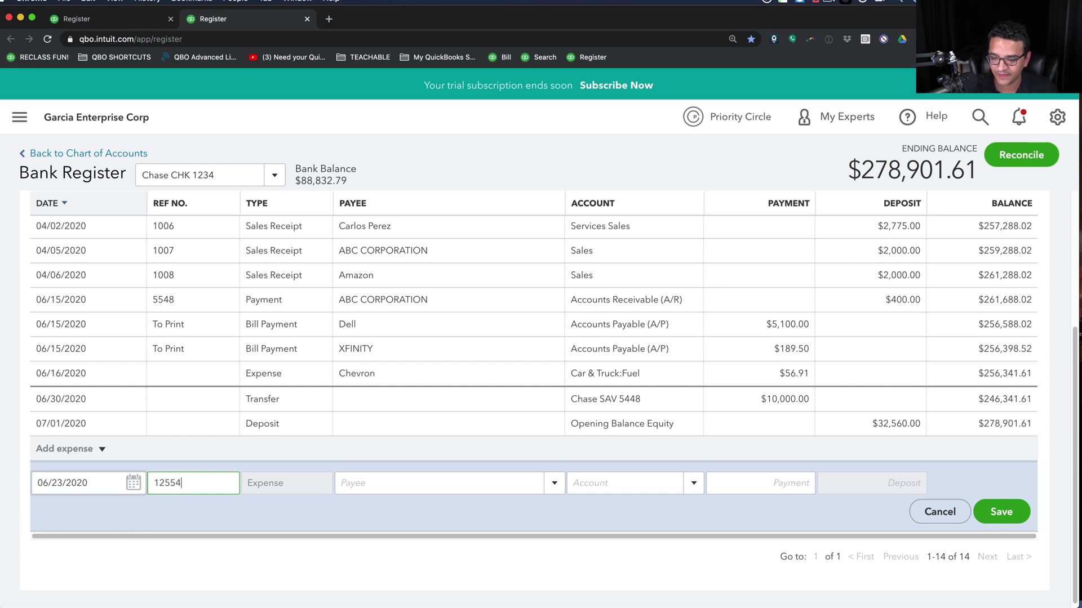
key(Tab)
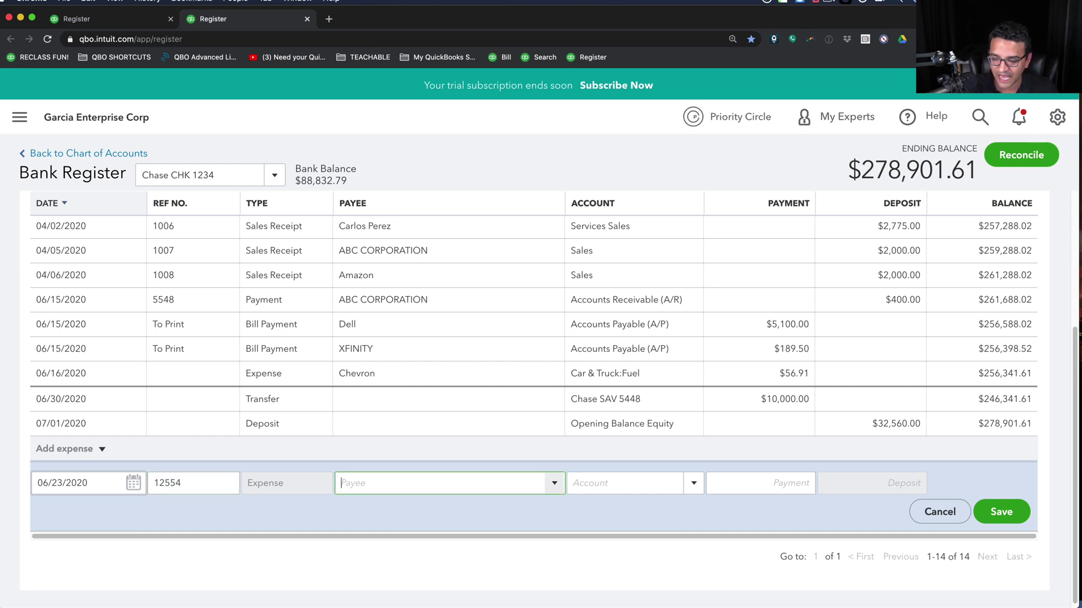
text(ch)
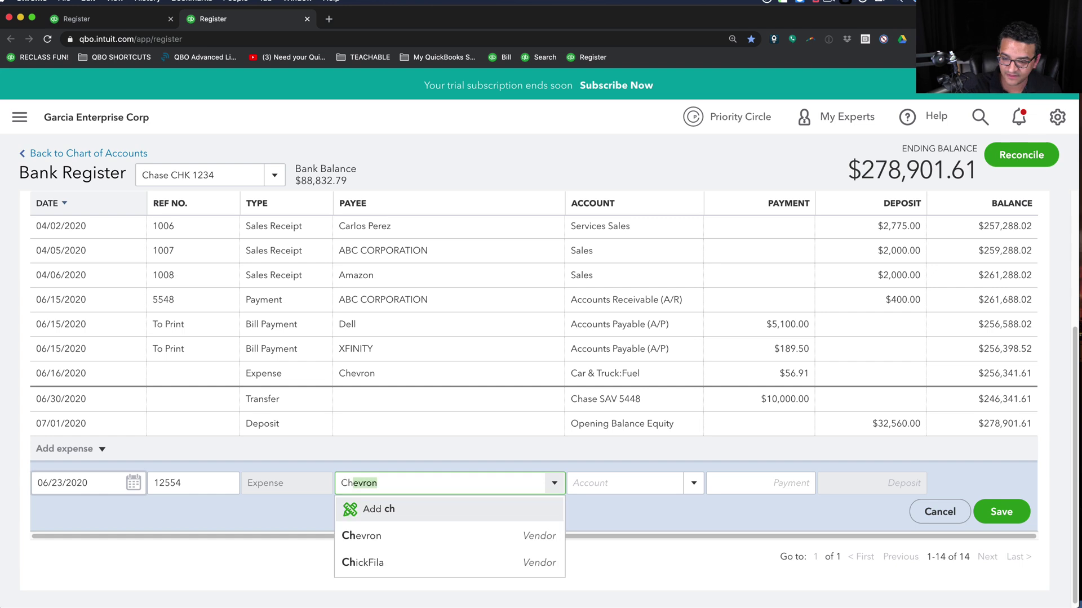
key(Down)
key(Down)
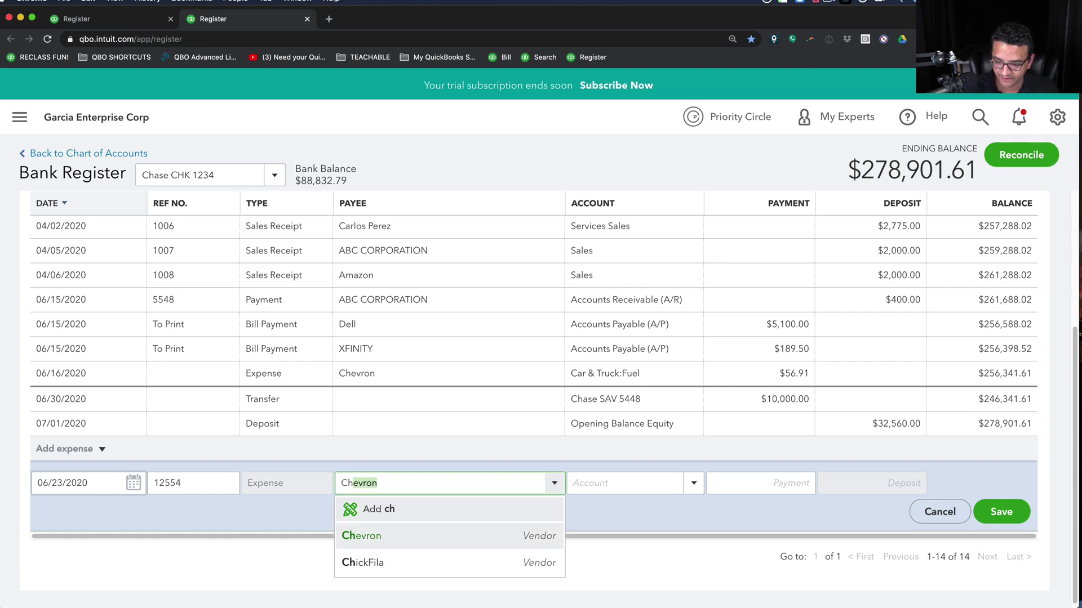
key(Tab)
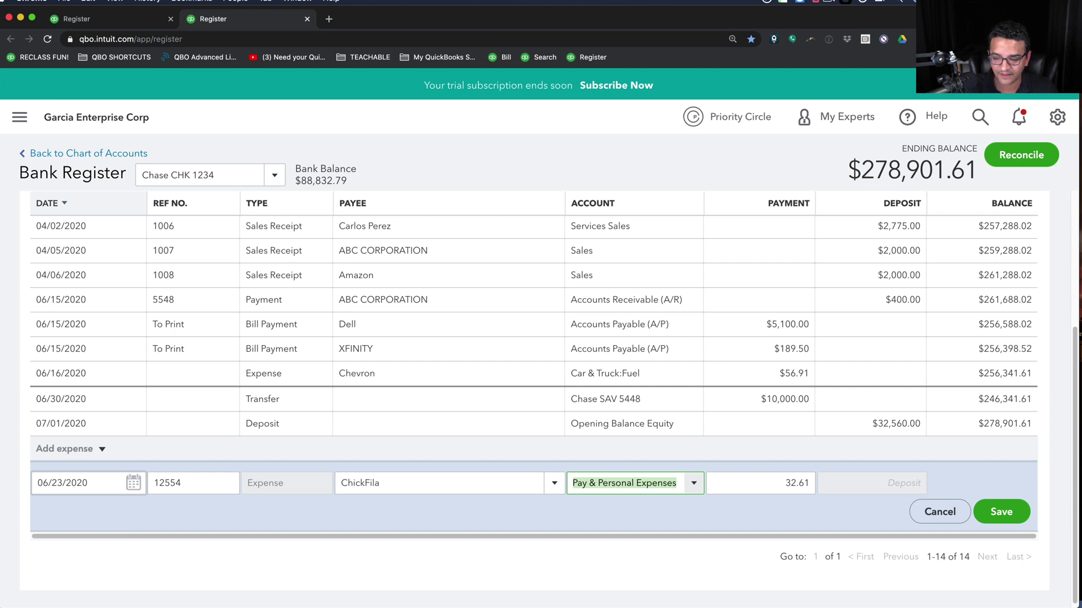
- Set the expense account to Owner's Pay & Personal Expenses
key(Down)
key(Up)
key(Up)
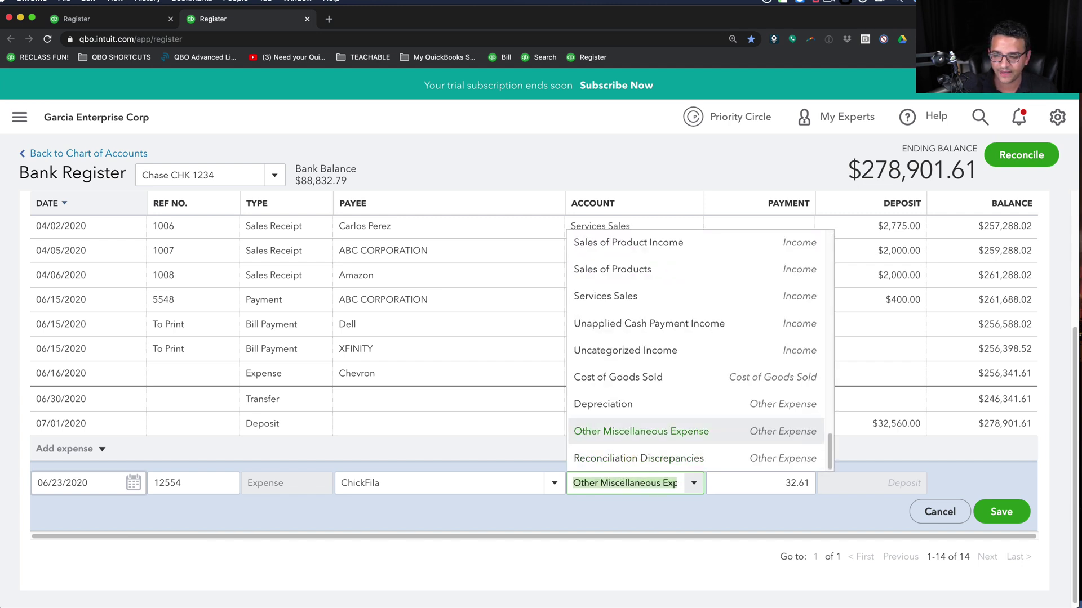
key(Down)
text(per)
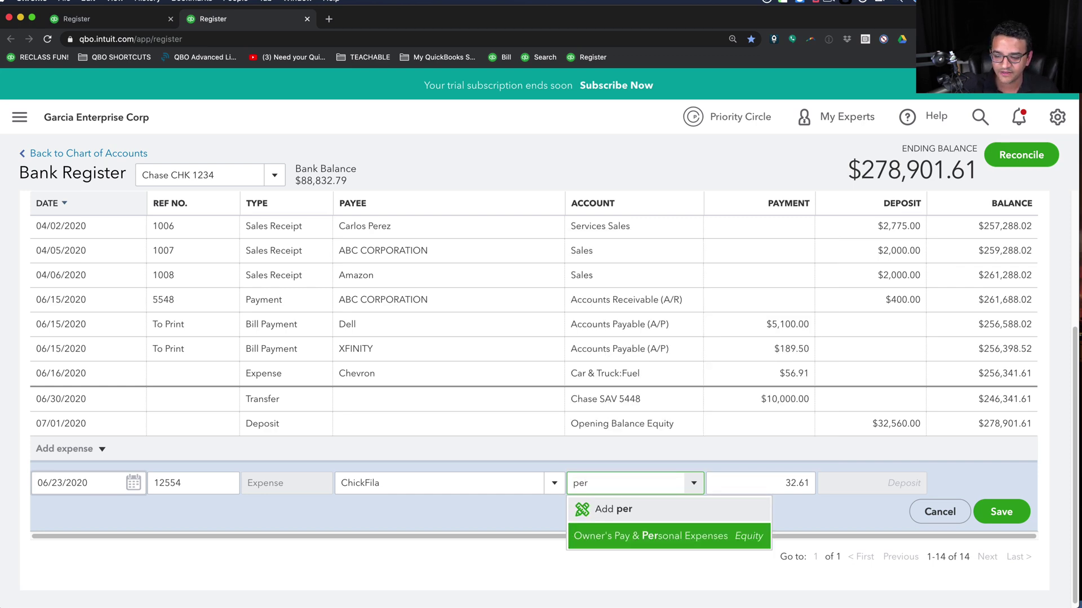
click(586, 509)
key(Escape)
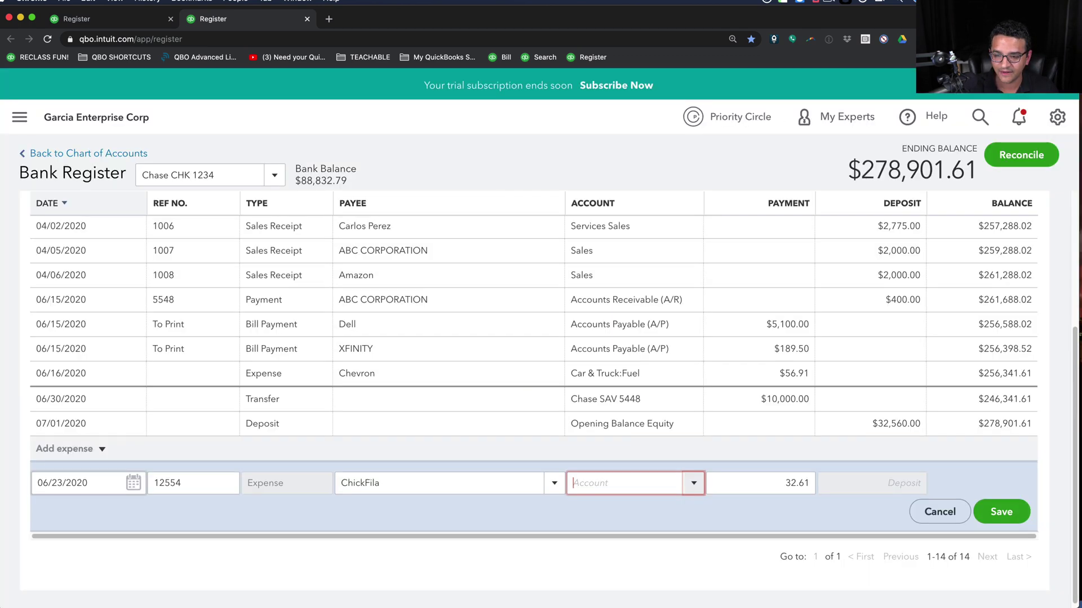
text(ow)
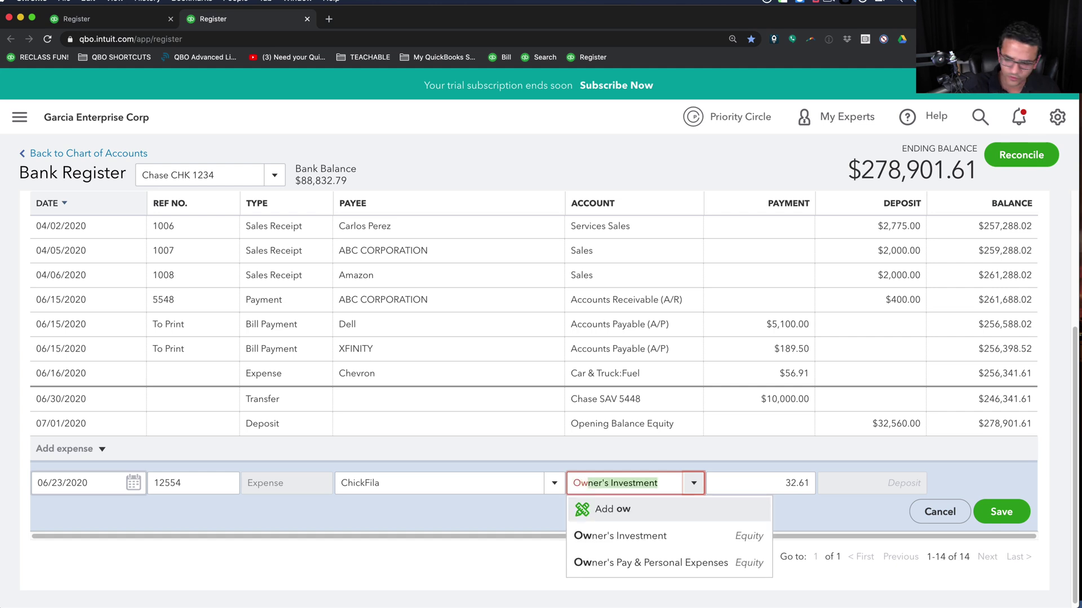
key(Down)
key(Down)
key(Down)
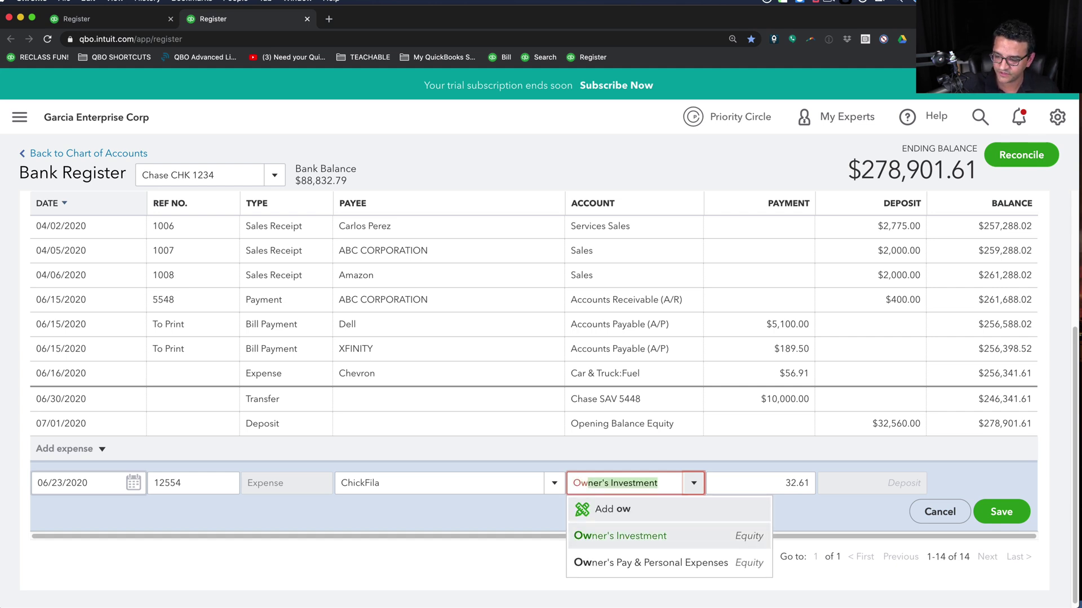
key(Tab)
- Enter a payment of 45.16 and save the expense
text(545)
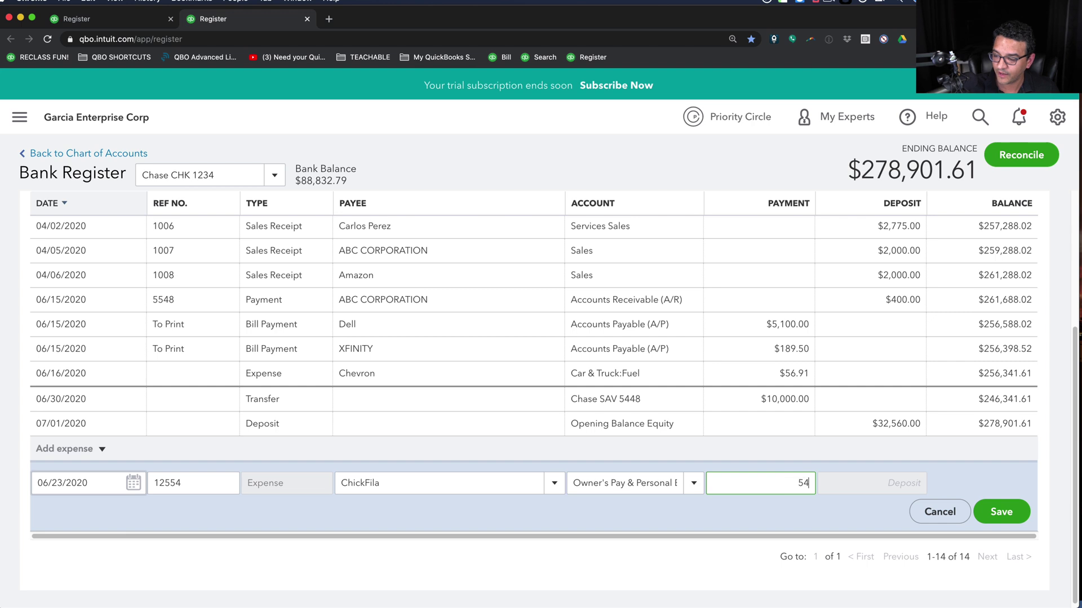
key(BackSpace)
key(BackSpace)
key(BackSpace)
text(45.16)
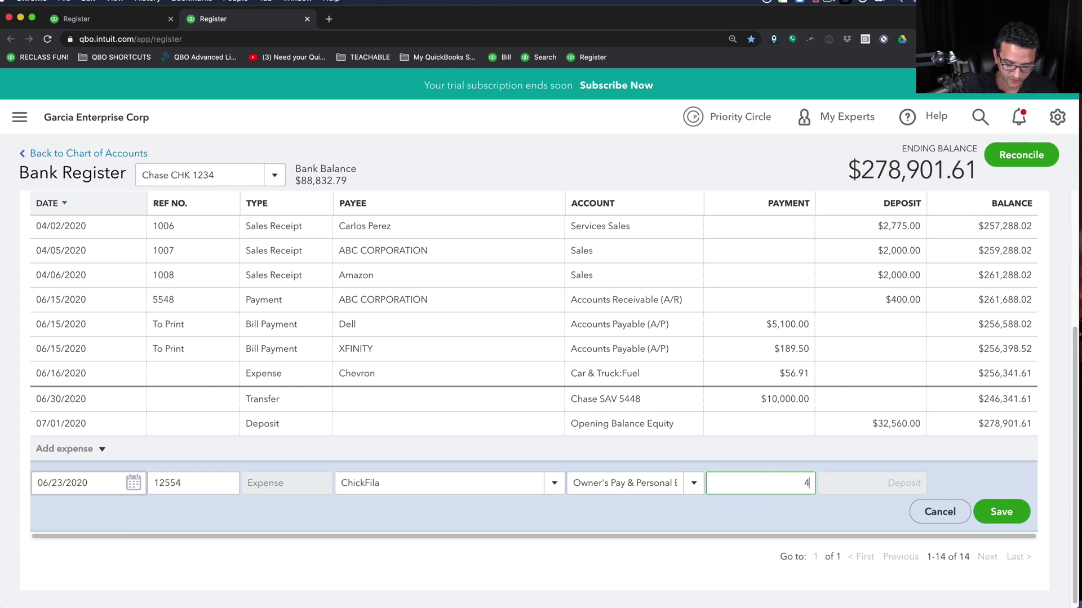
key(Tab)
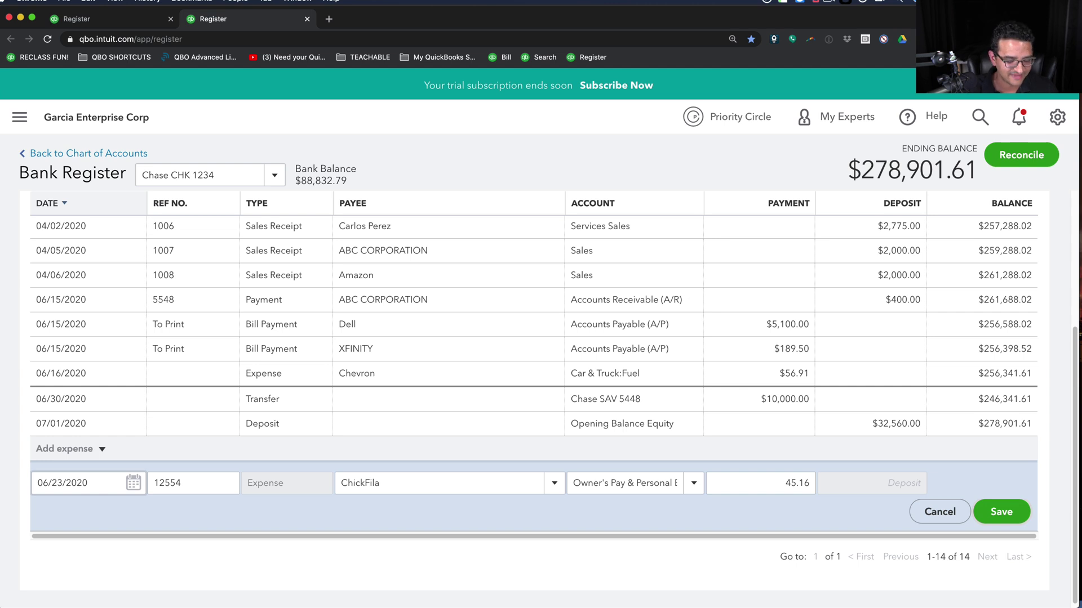
key(Return)
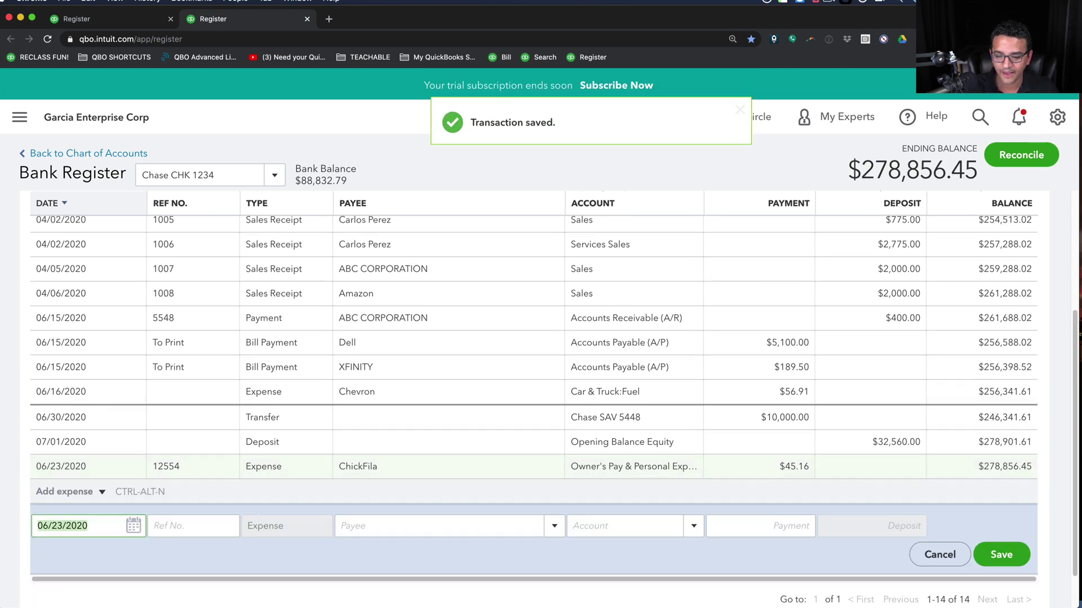